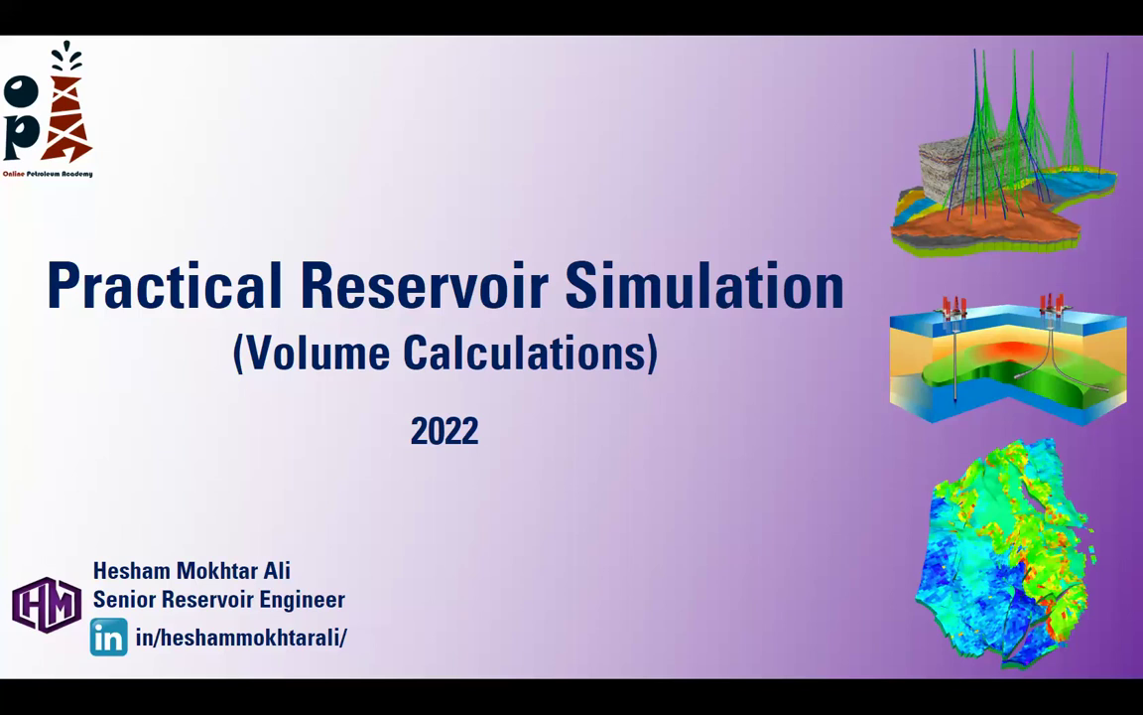
- Switch to the Petrel project and display the Porosity property of the Simulation[U] grid in the 3D window
key("super")
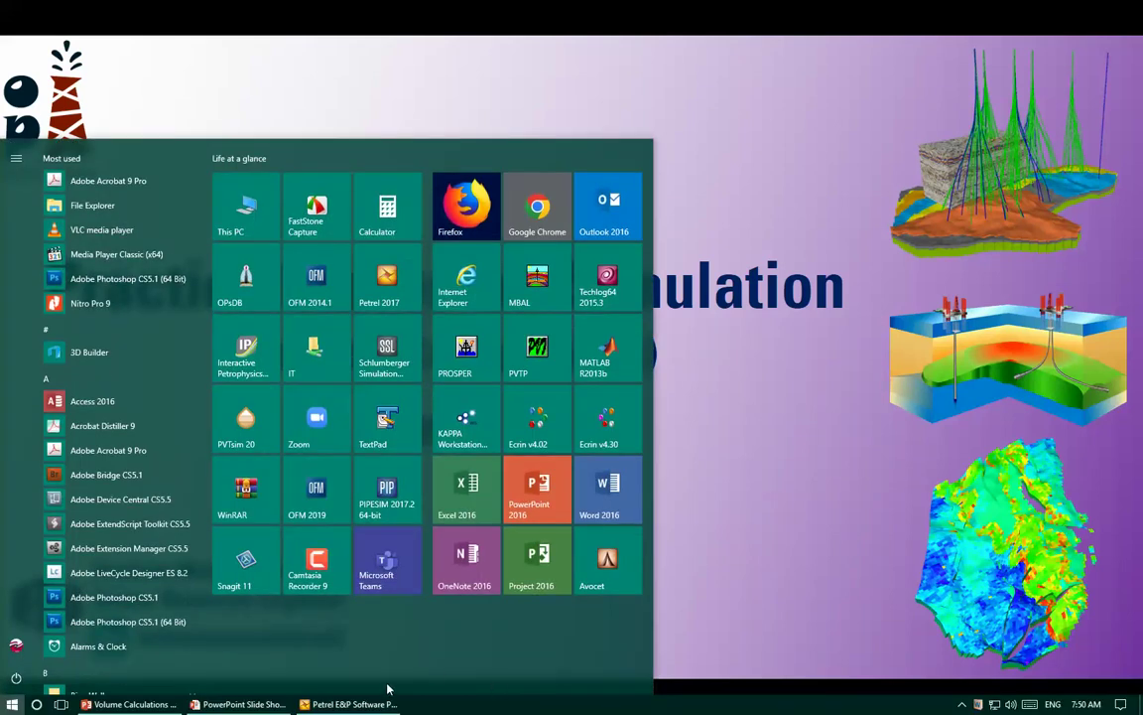
left_click(357, 704)
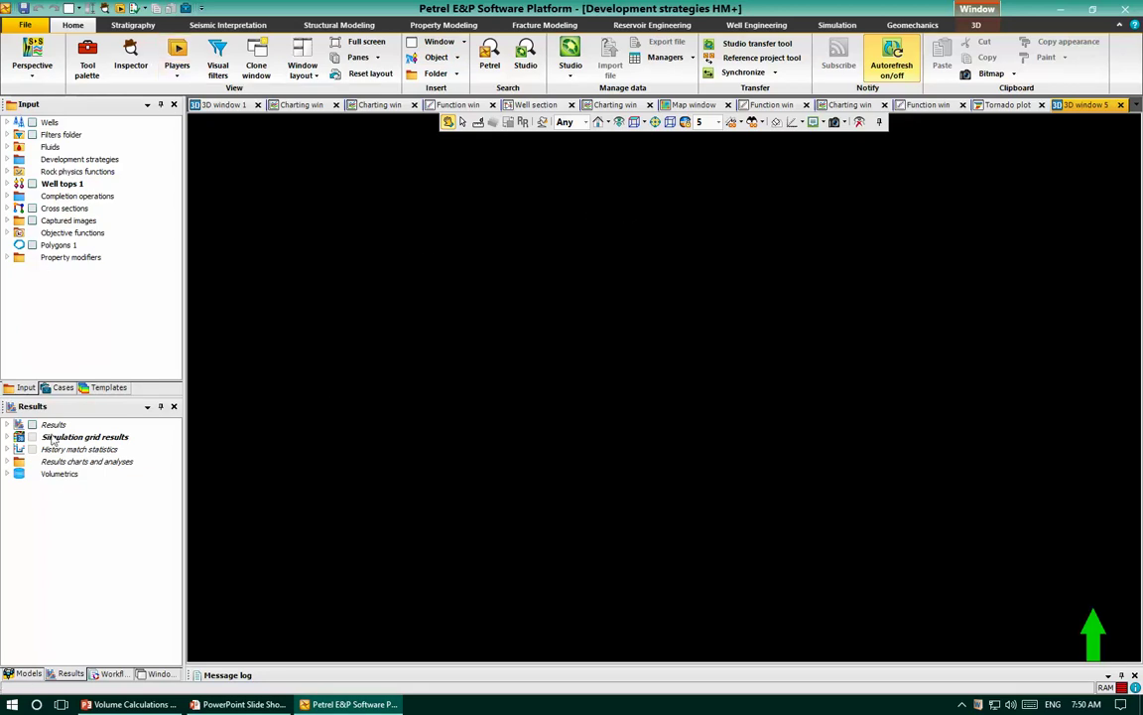
left_click(28, 673)
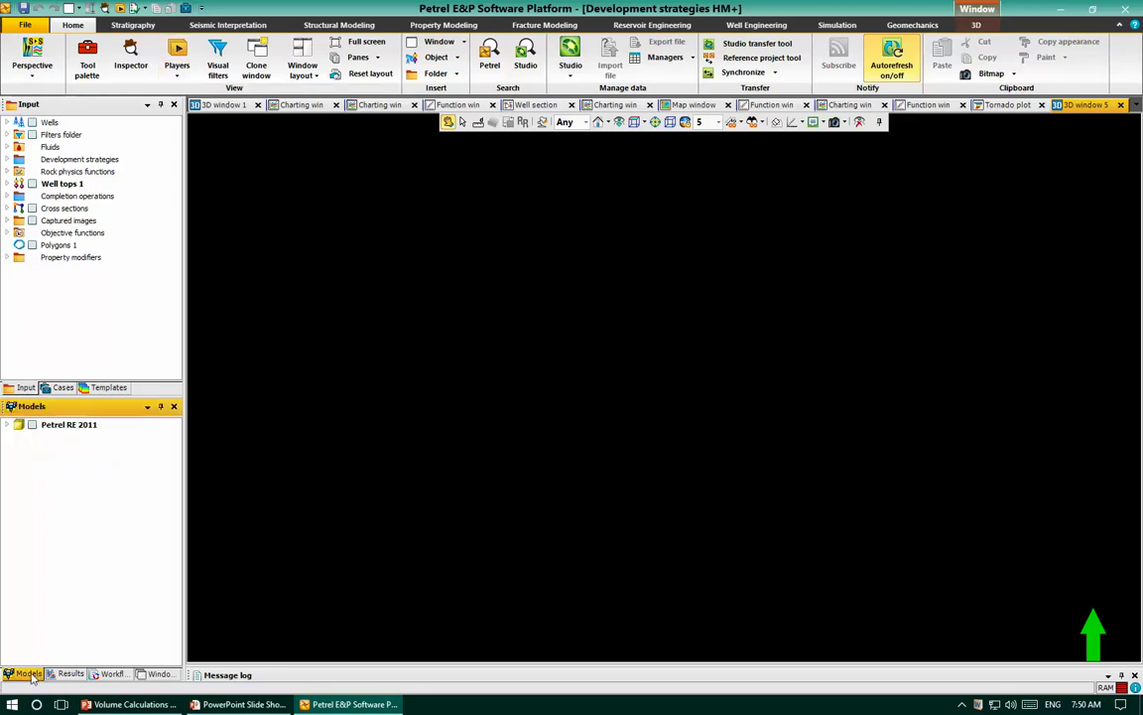
left_click(7, 423)
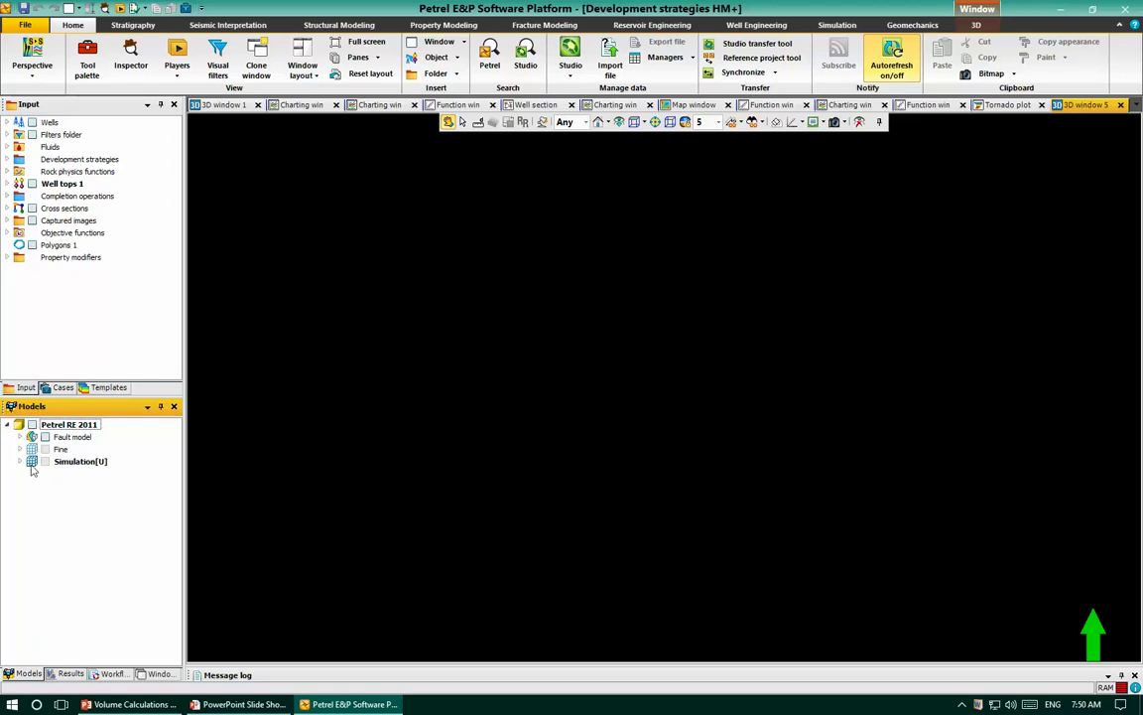
left_click(19, 461)
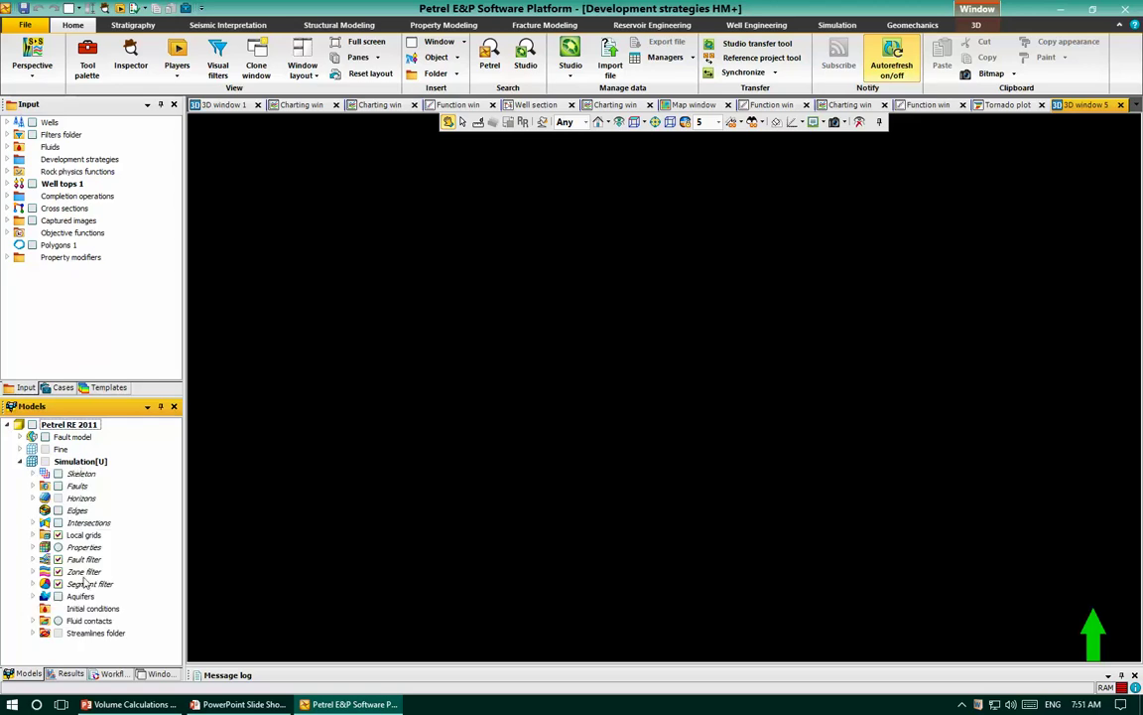
left_click(32, 547)
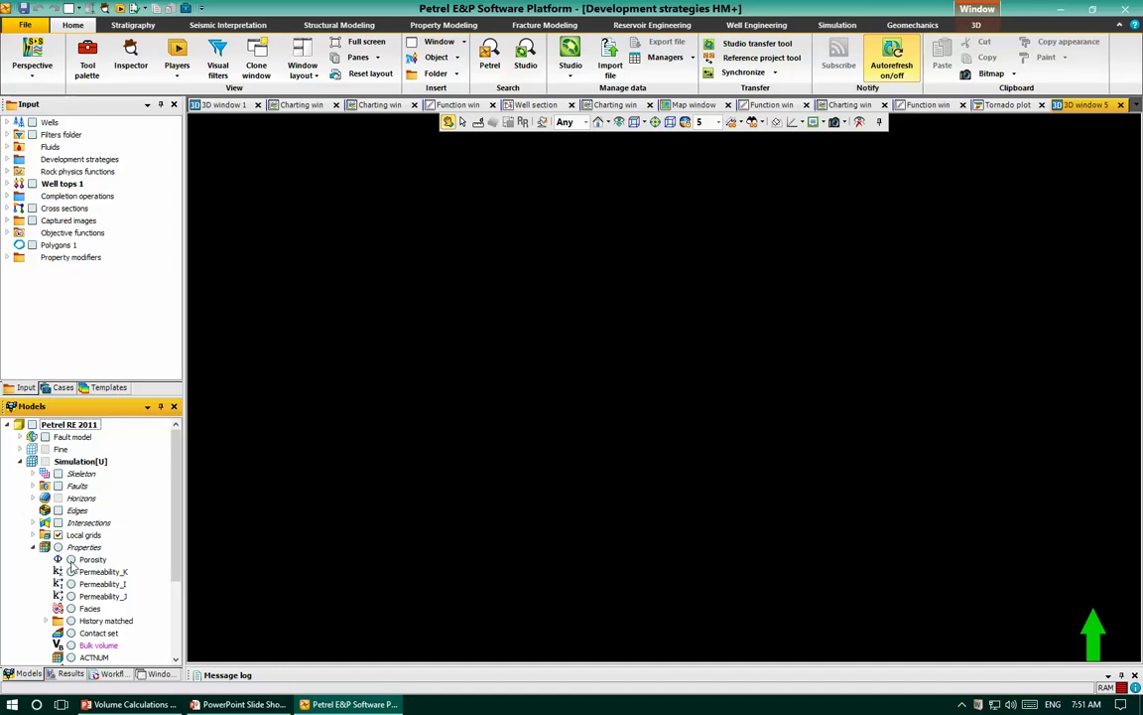
left_click(70, 560)
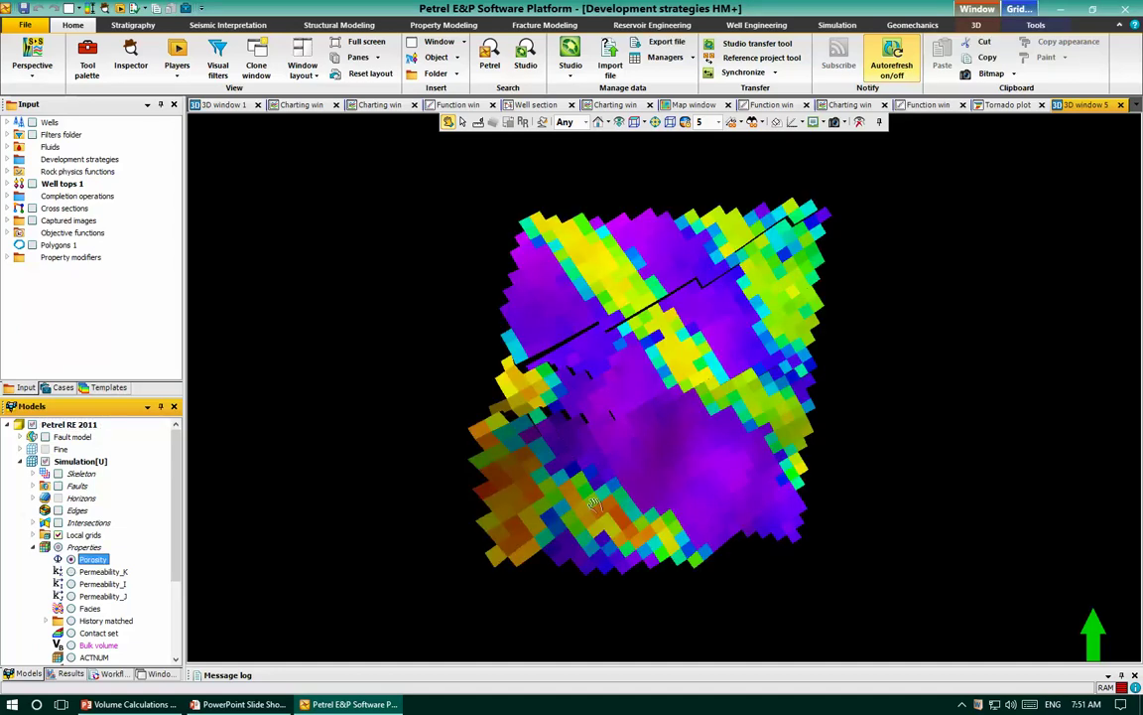
left_click_drag(536, 453, 556, 342)
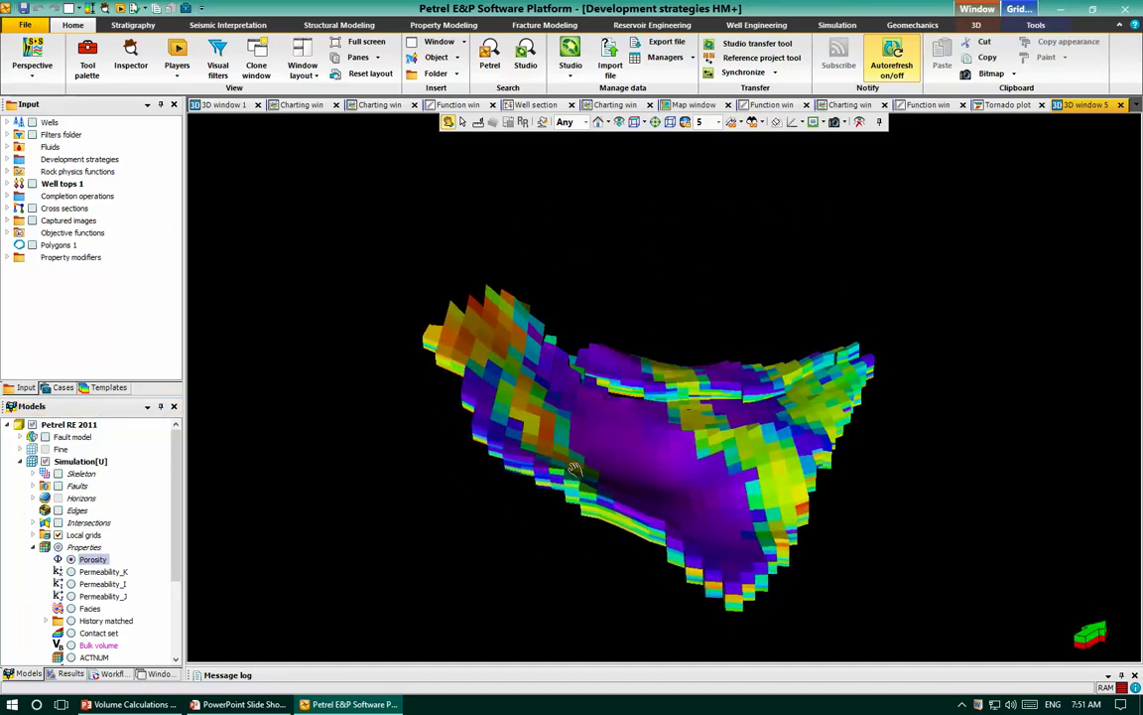
left_click_drag(715, 334, 855, 298)
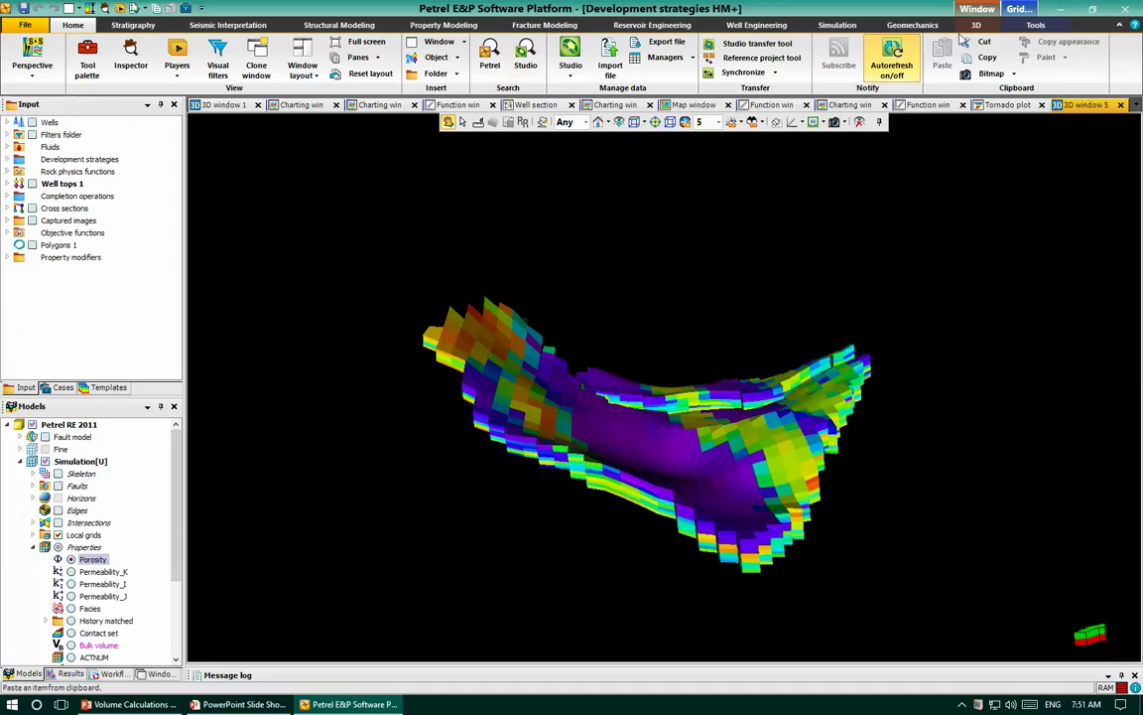
- Turn on the automatic color legend and show all wells in the 3D window
left_click(976, 27)
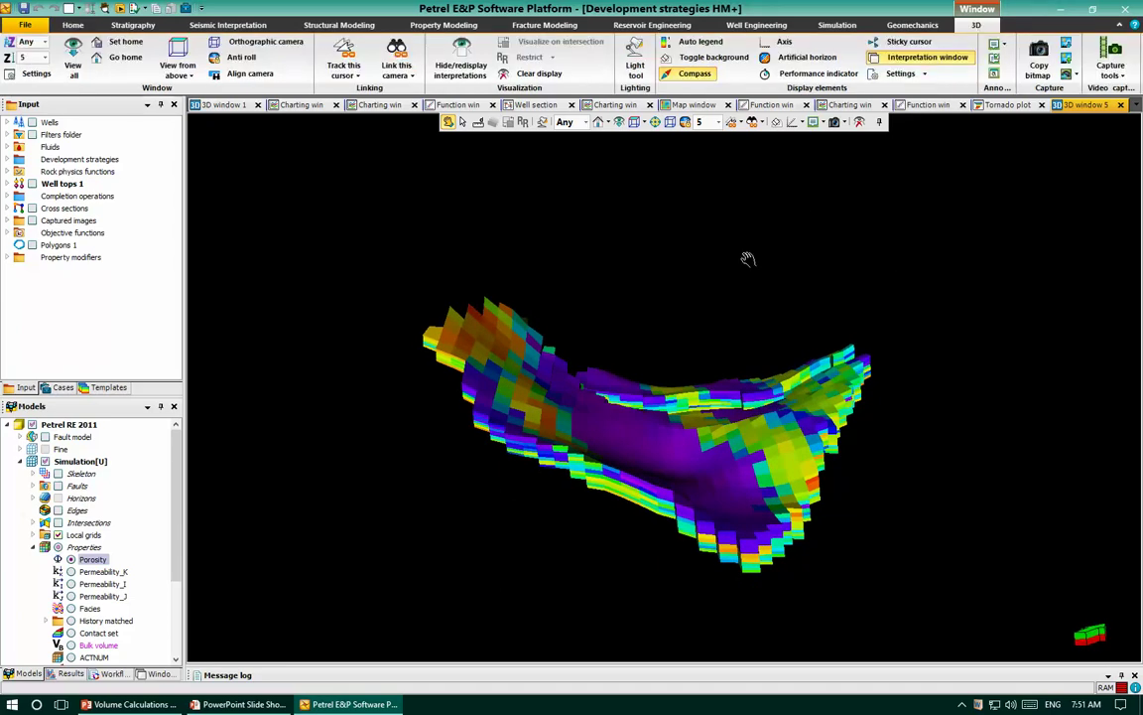
left_click(671, 44)
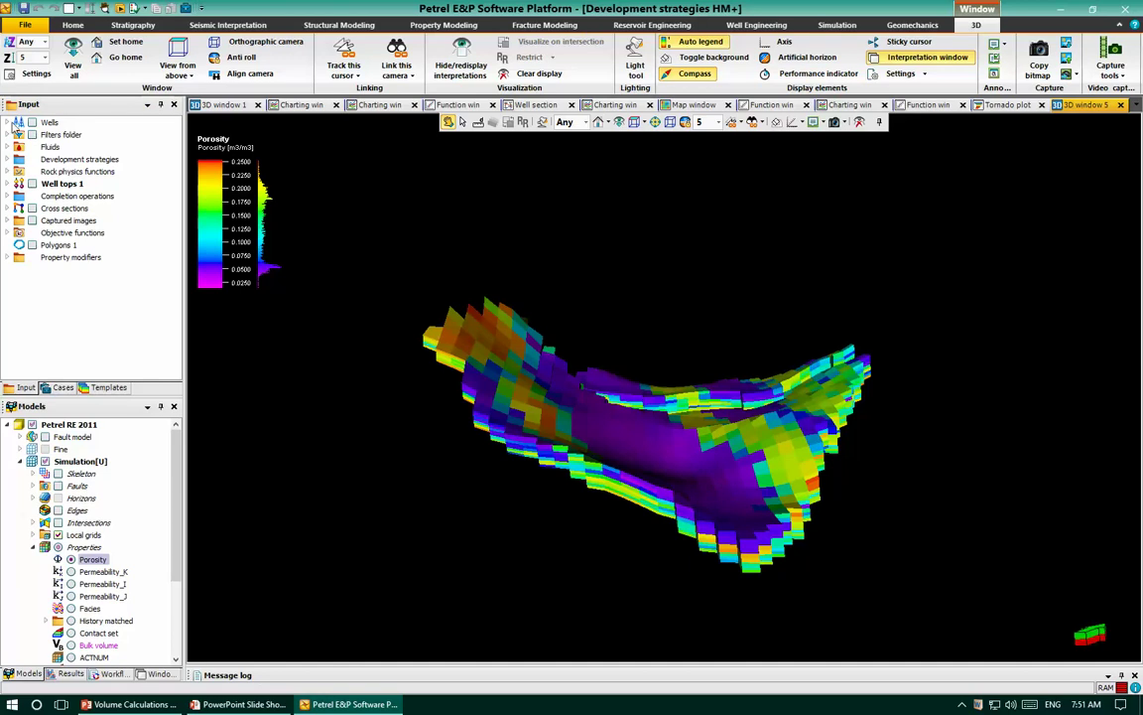
left_click(32, 122)
left_click_drag(576, 330, 606, 347)
- Adjust the Porosity color table, scaling the colors to the filtered cells only
right_click(522, 345)
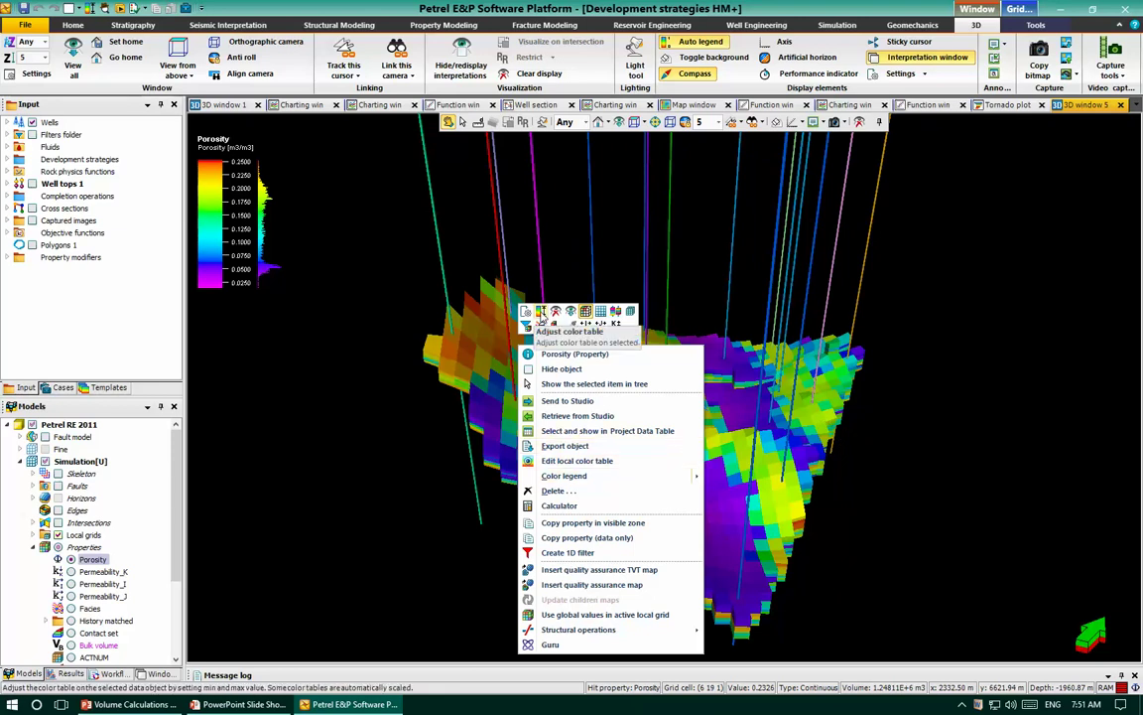
left_click(541, 311)
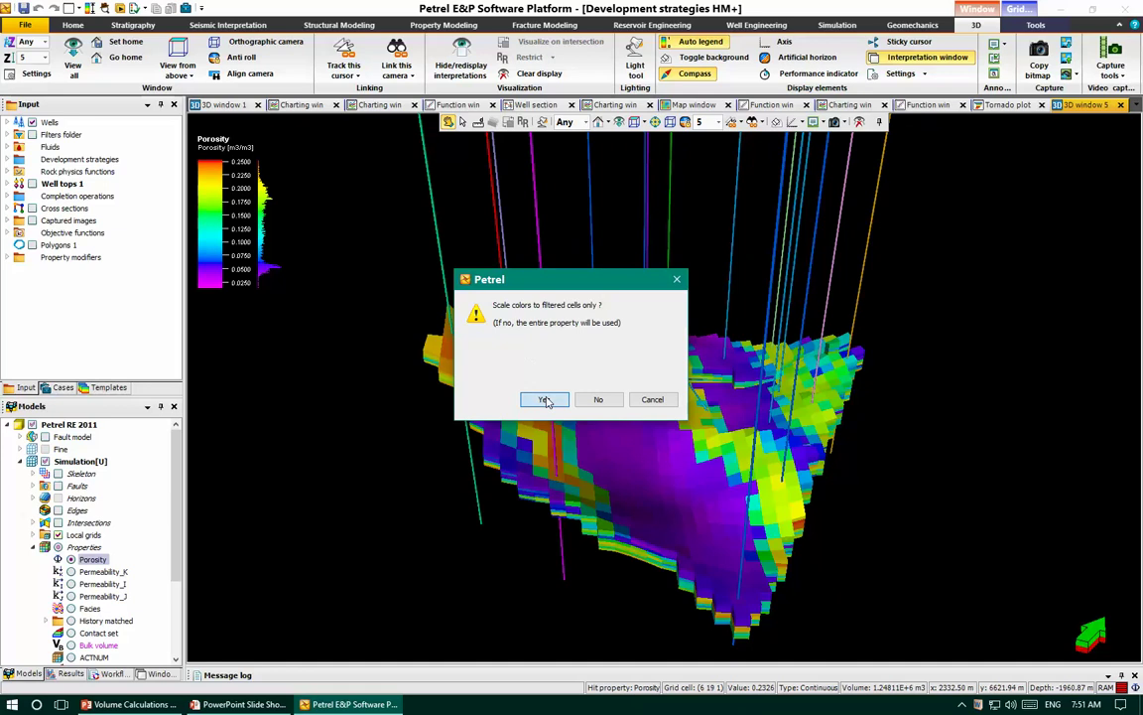
left_click(541, 398)
left_click_drag(630, 442, 605, 436)
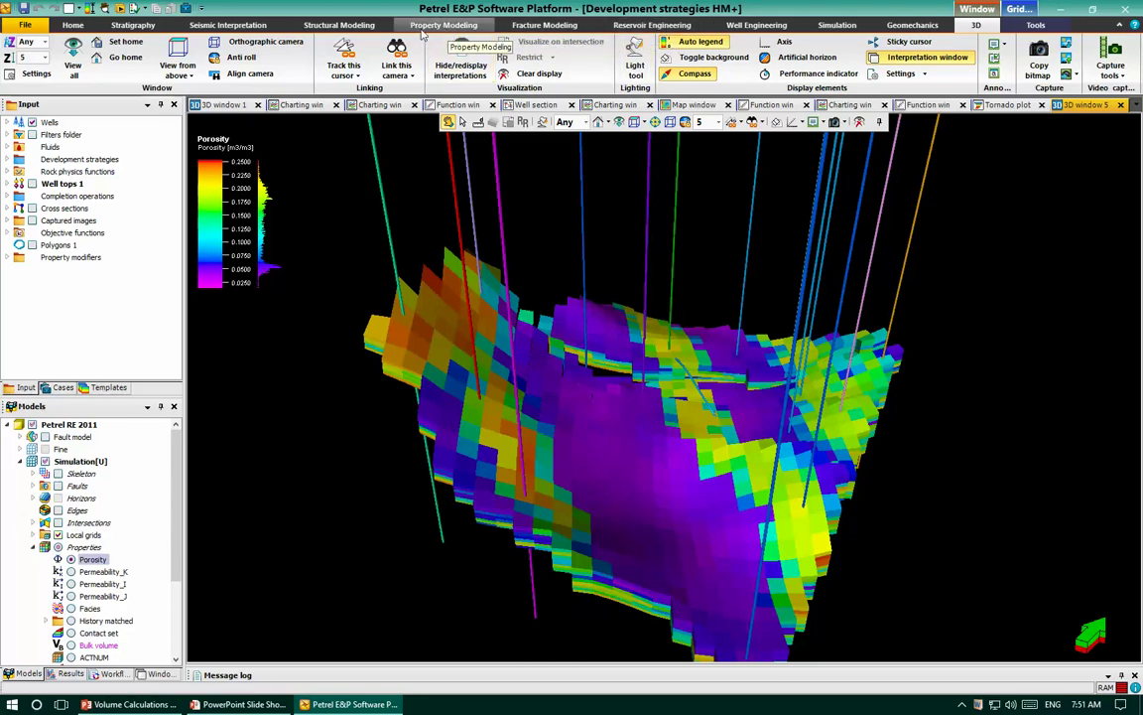
- Display the oil water contact and the gas oil contact from the Simulation[U] grid's contact set in the 3D window
left_click(422, 27)
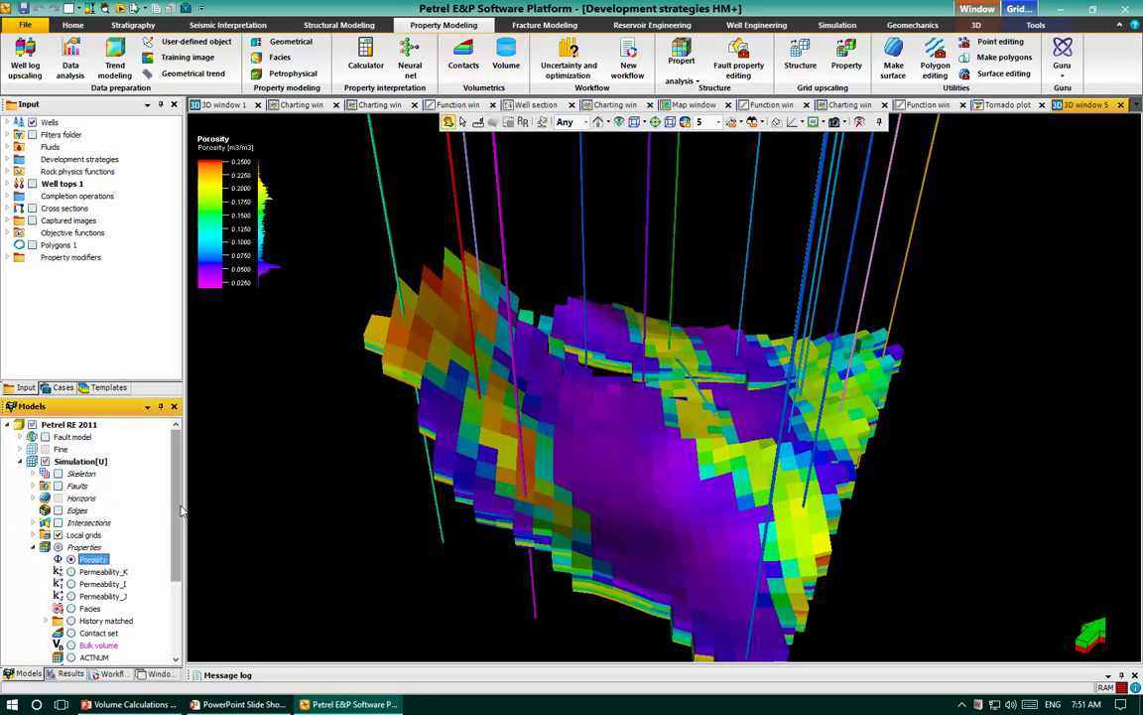
scroll(59, 556, "down", 3)
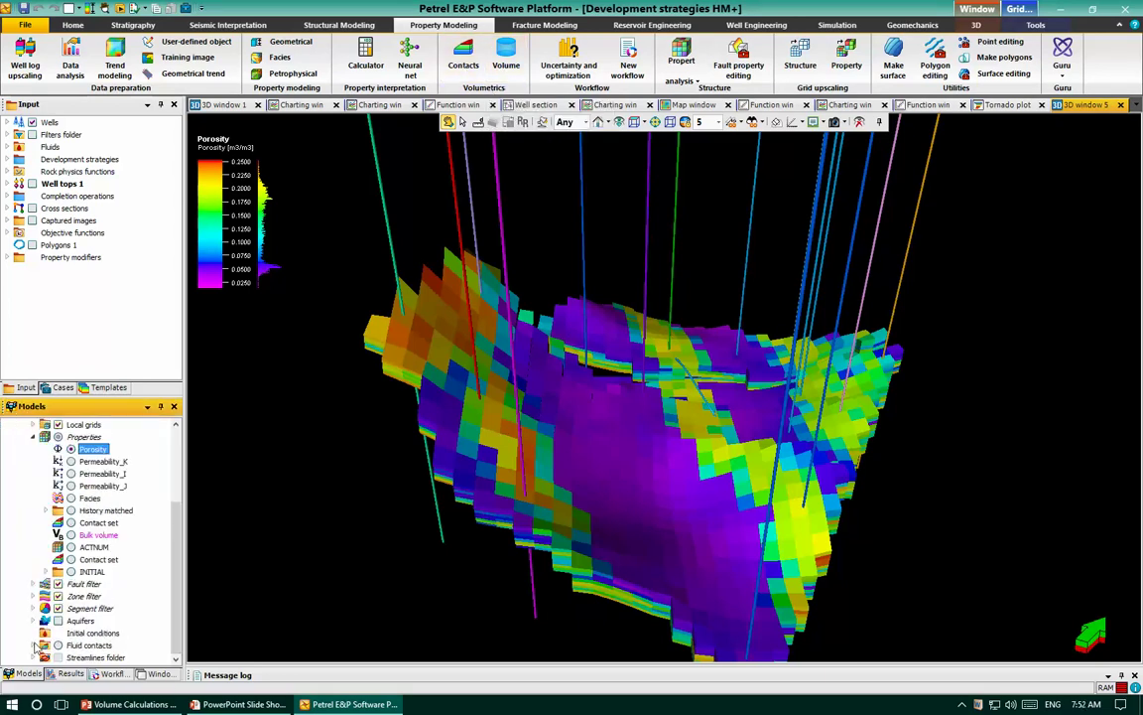
left_click(33, 645)
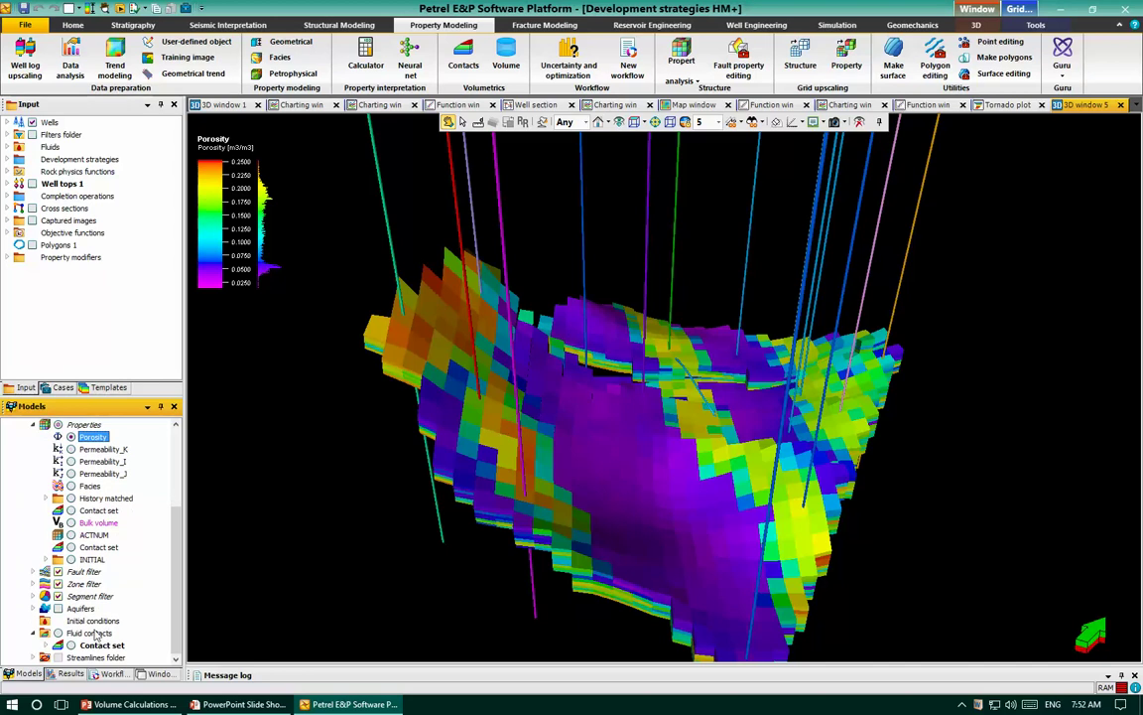
left_click(44, 646)
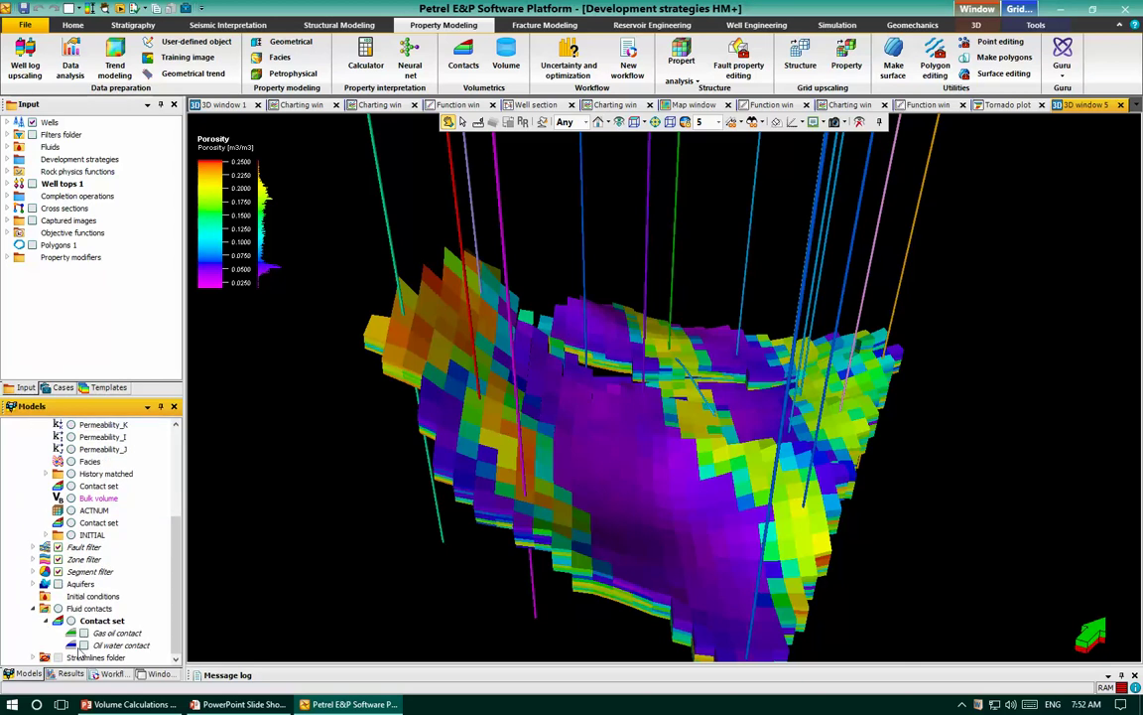
left_click(84, 645)
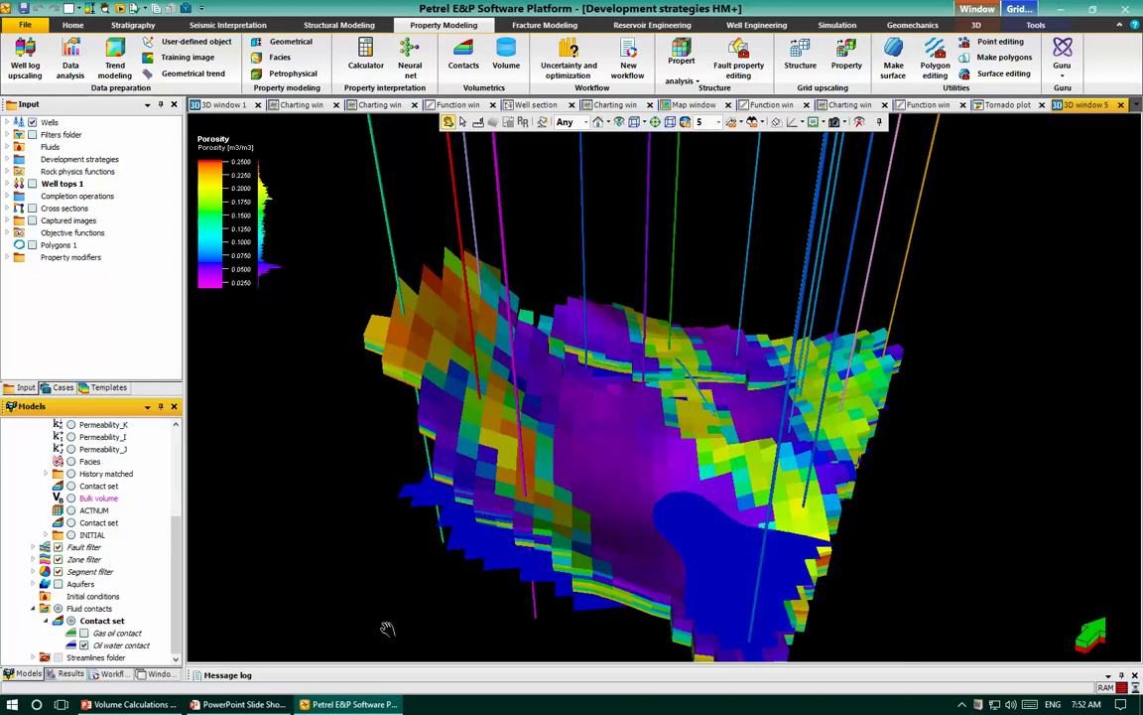
left_click_drag(387, 629, 451, 438)
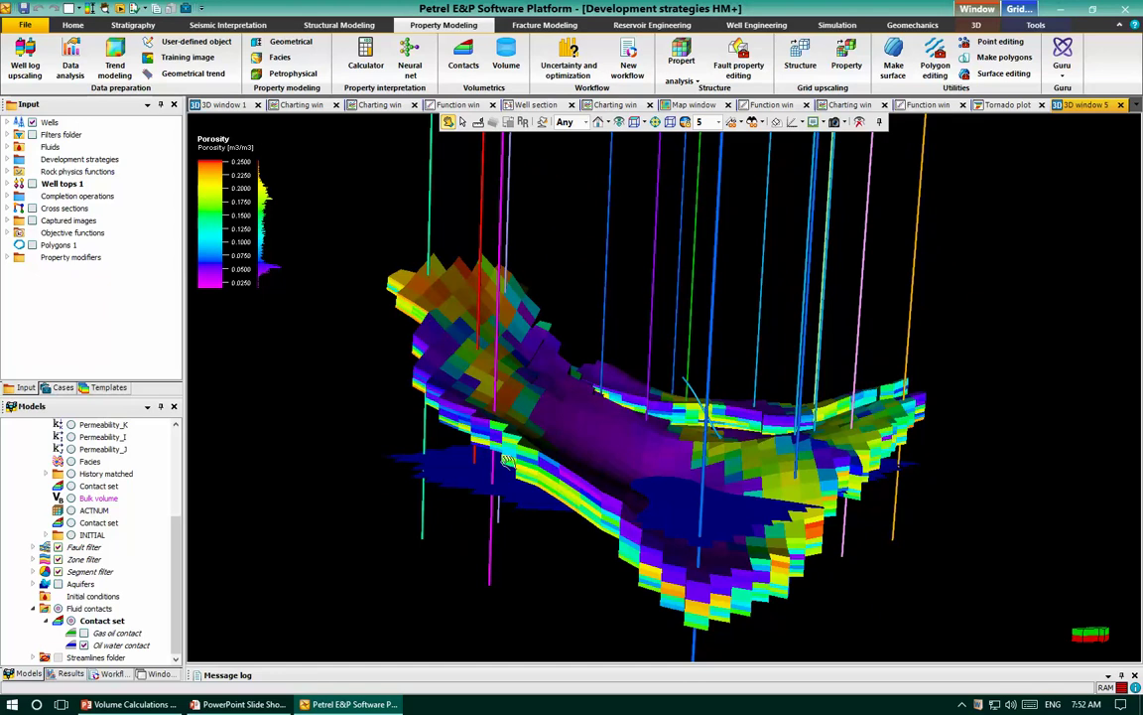
left_click(84, 633)
left_click_drag(667, 339, 616, 415)
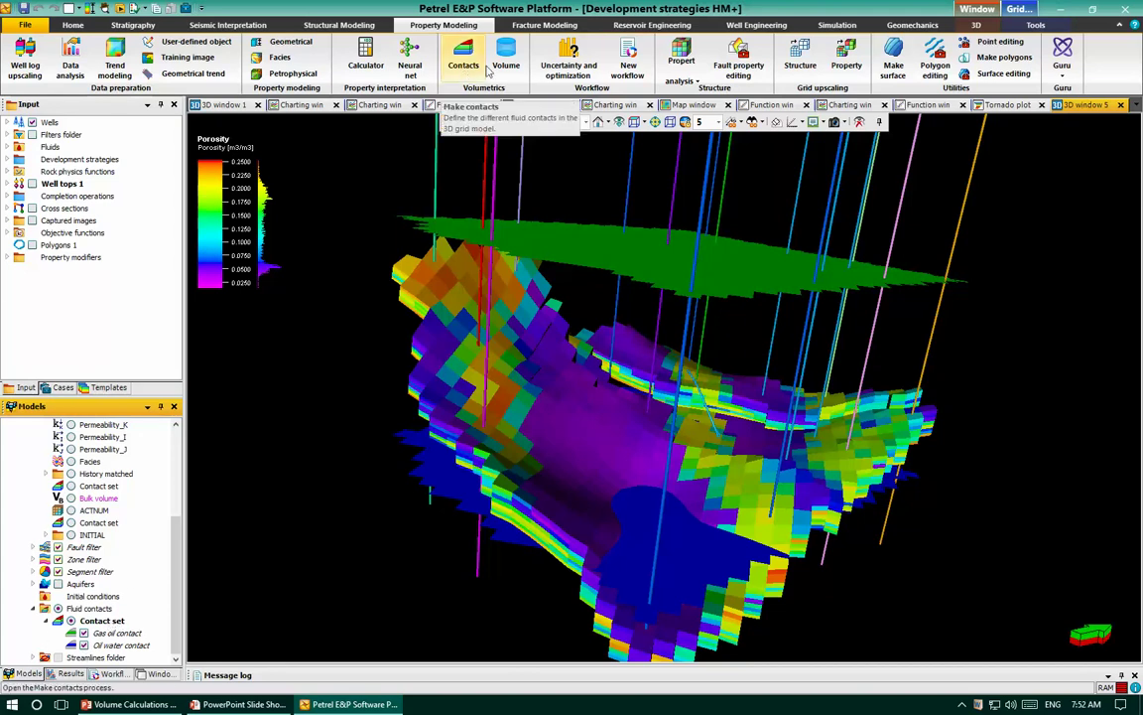
- Open the Volume calculation process and select the existing case Case1 for editing
left_click(515, 76)
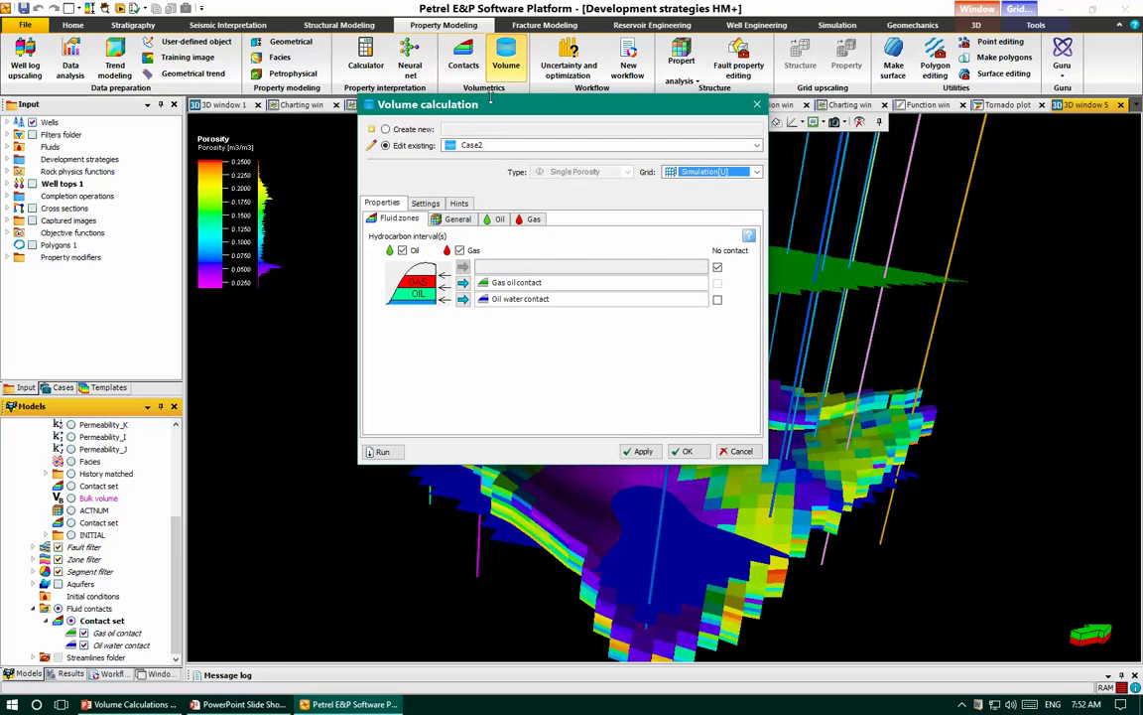
left_click_drag(471, 113, 455, 69)
left_click(452, 101)
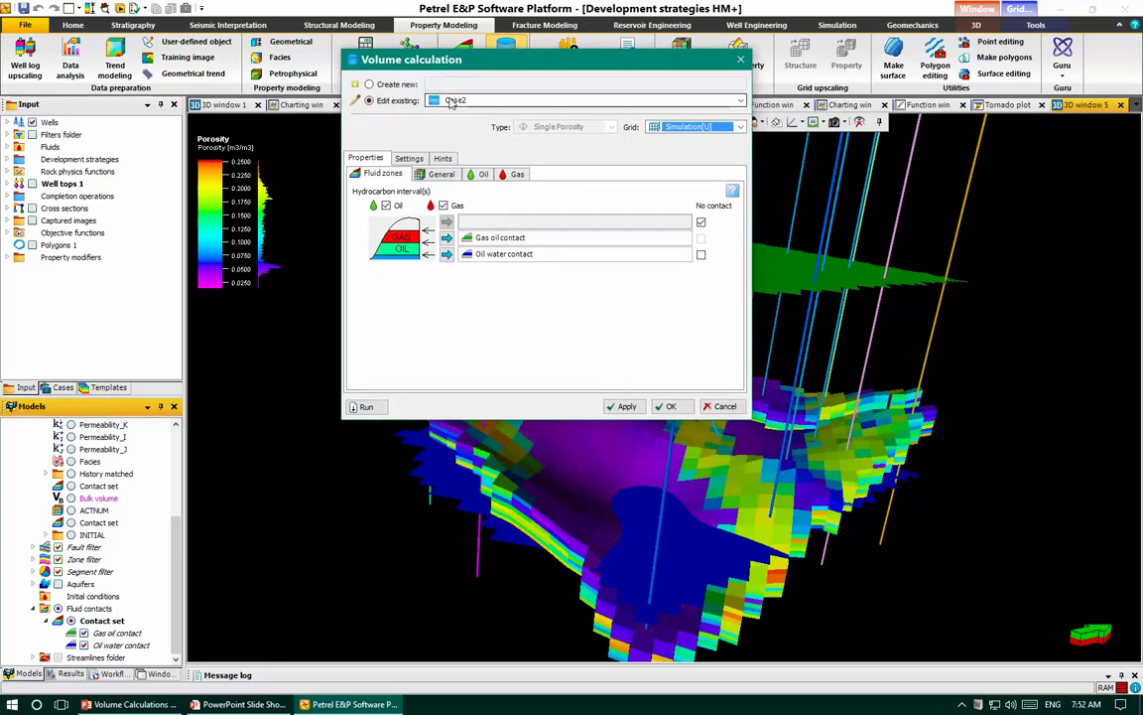
left_click(452, 114)
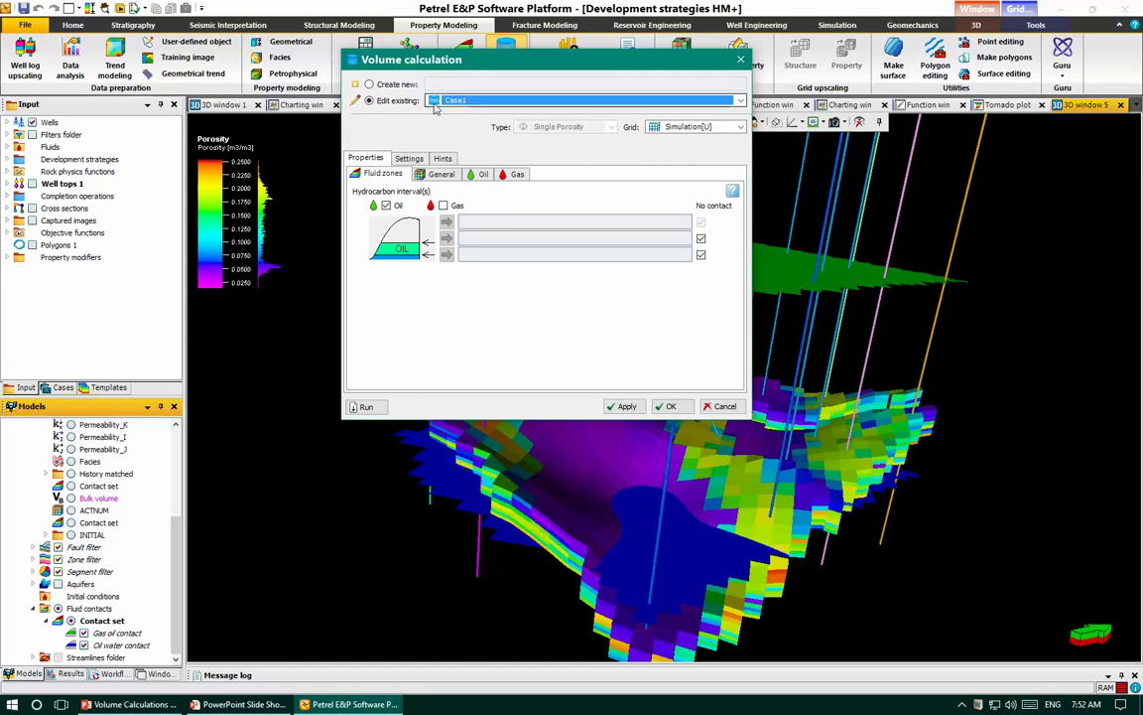
left_click_drag(419, 67, 359, 57)
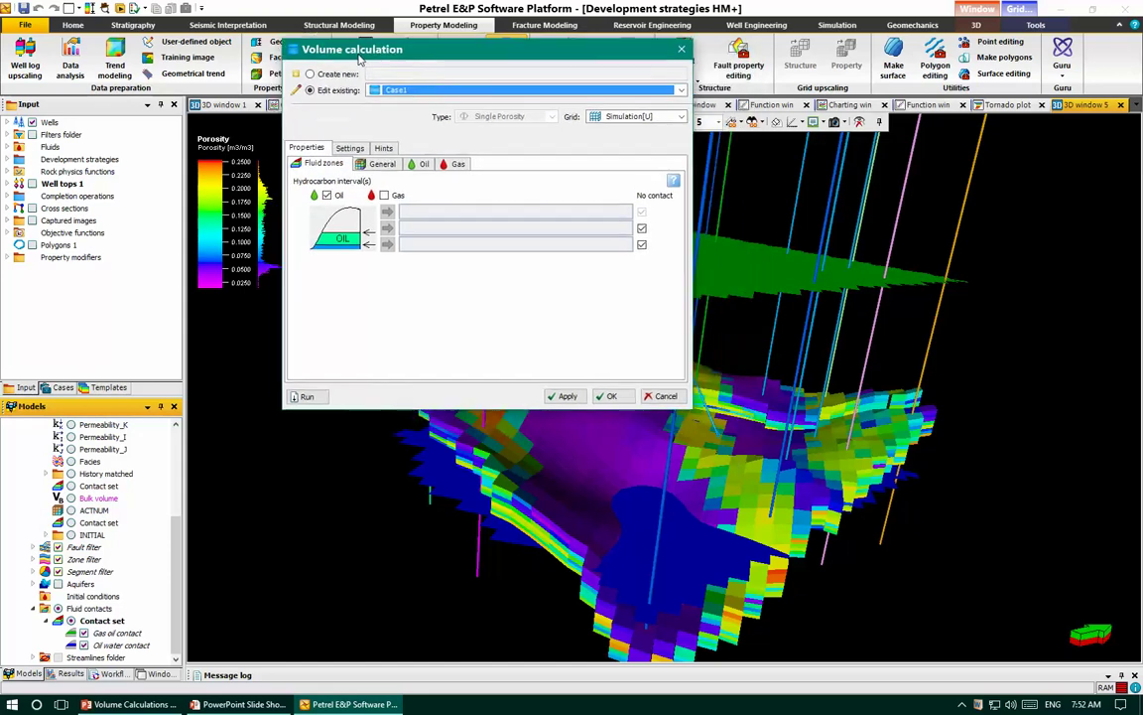
- Review the formulas used in the volume calculation and choose Simulation[U] as the grid for Case1
left_click(349, 148)
left_click(383, 148)
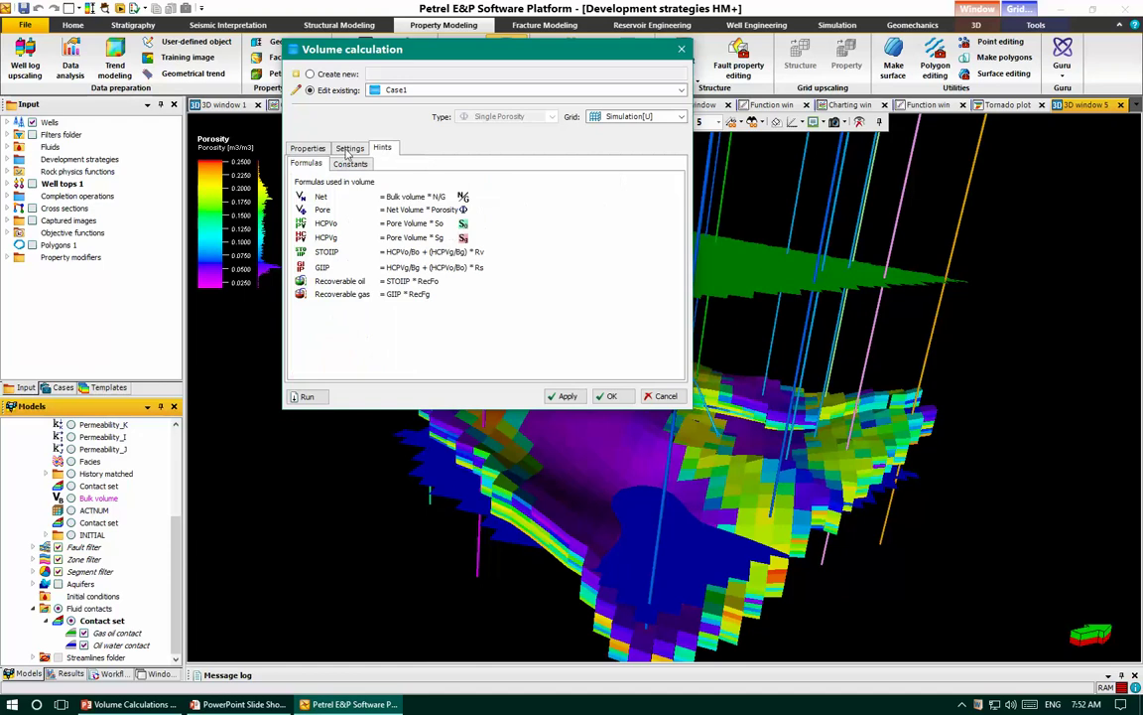
left_click(307, 147)
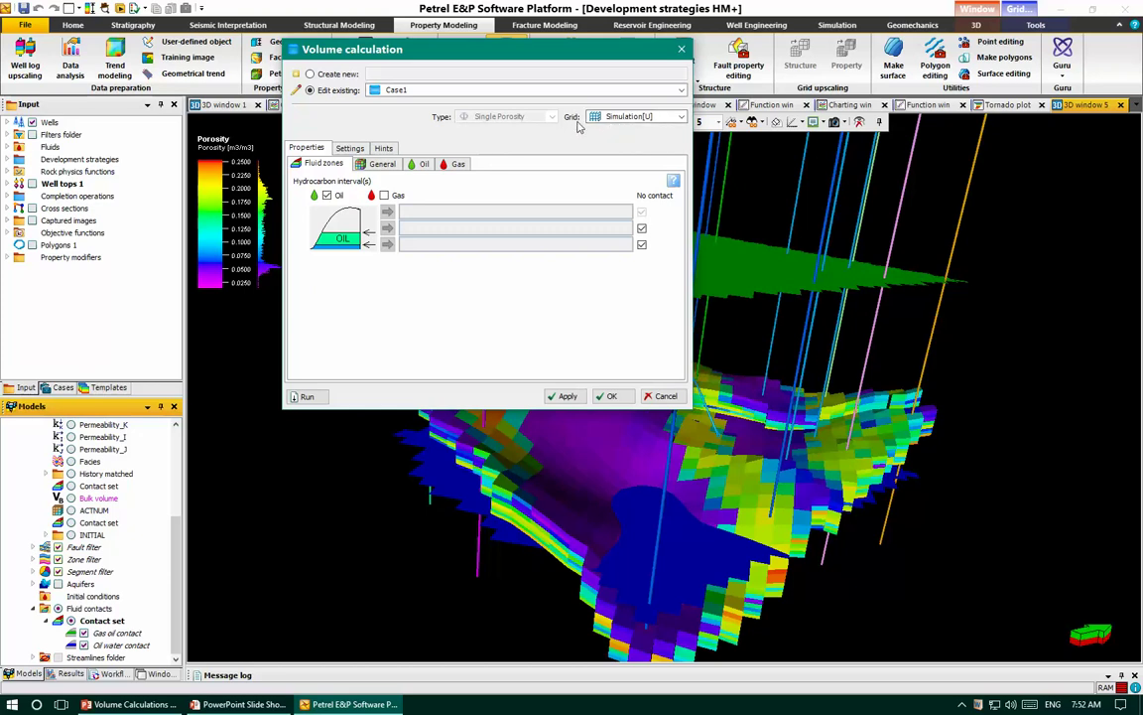
left_click(611, 118)
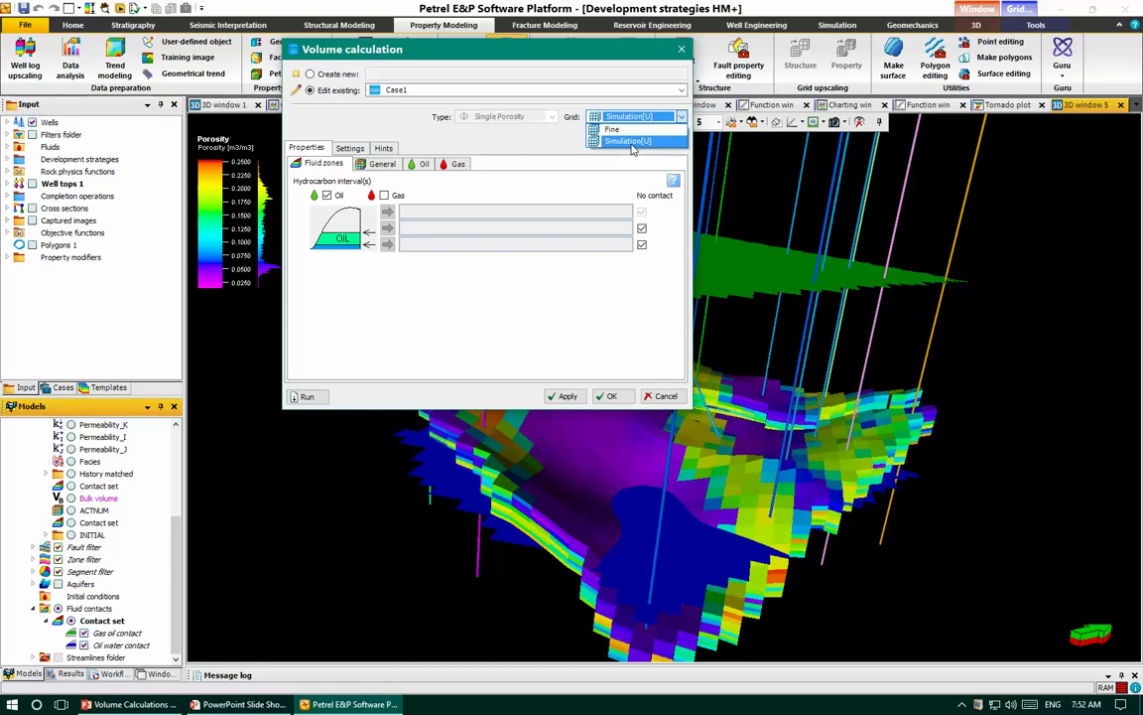
left_click(632, 142)
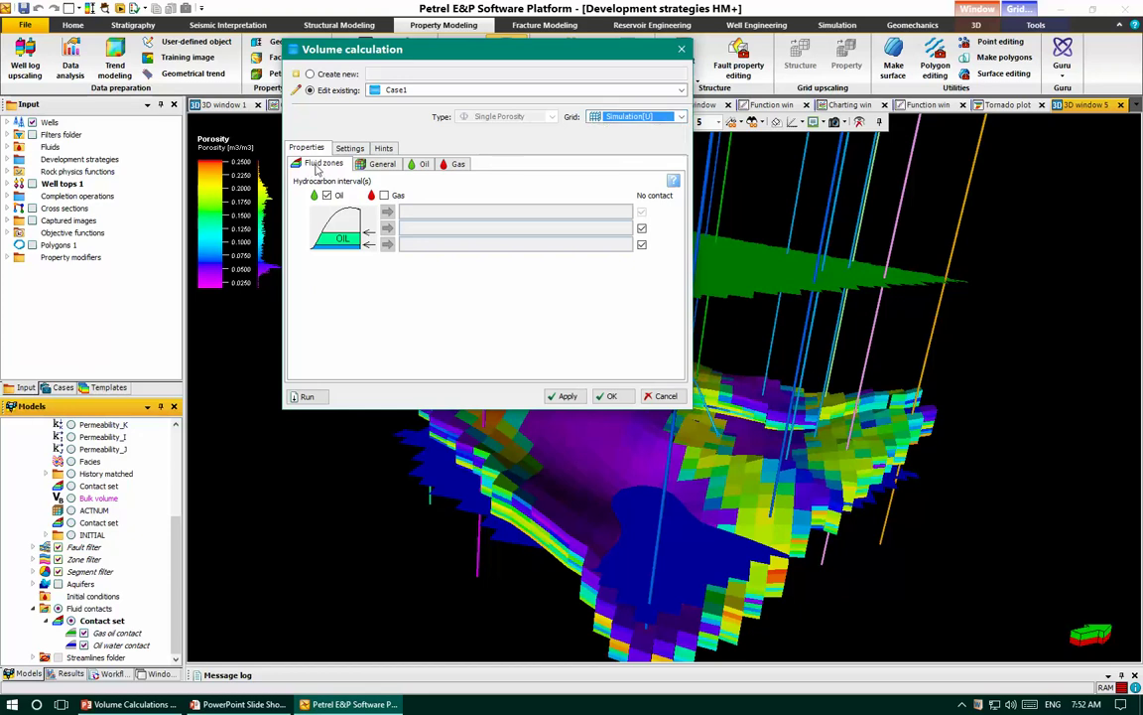
- Include gas in the hydrocarbon intervals and assign the Gas oil contact and Oil water contact to their contact levels
left_click(384, 195)
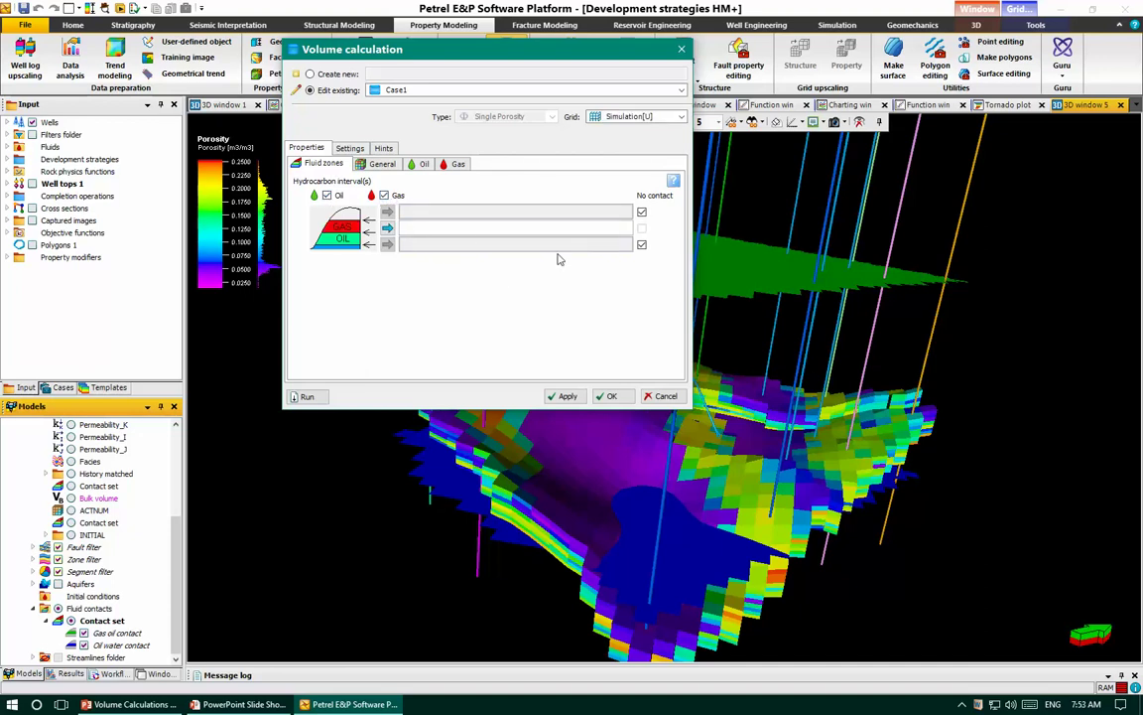
left_click(641, 245)
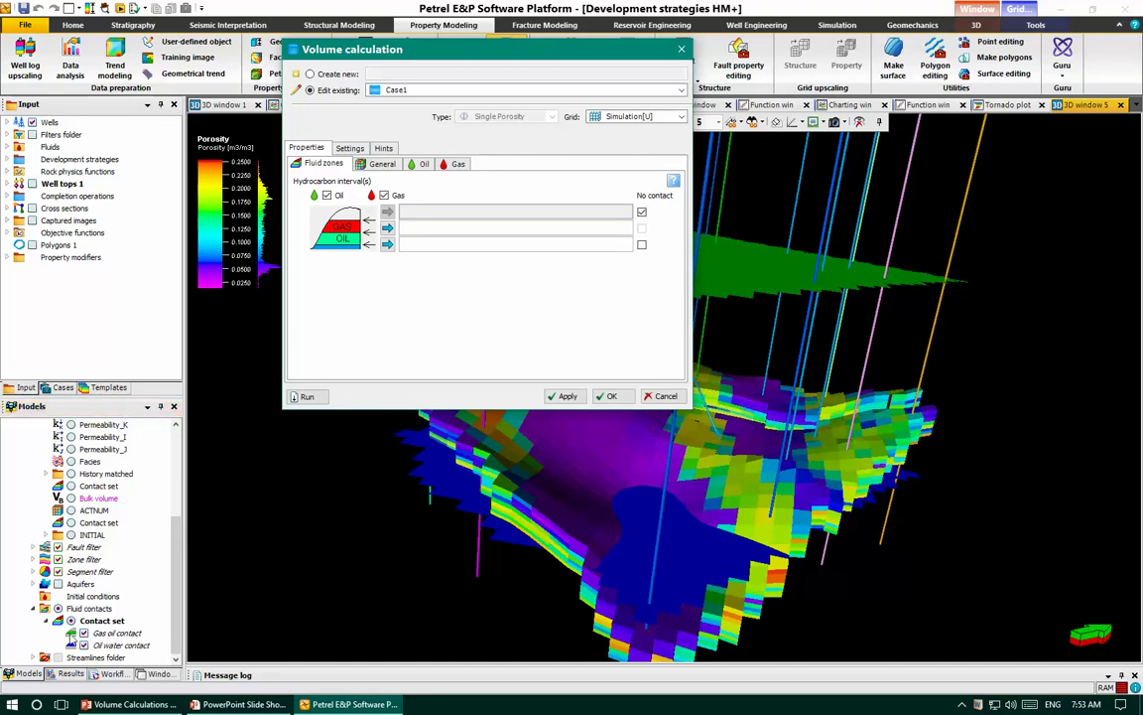
left_click(114, 644)
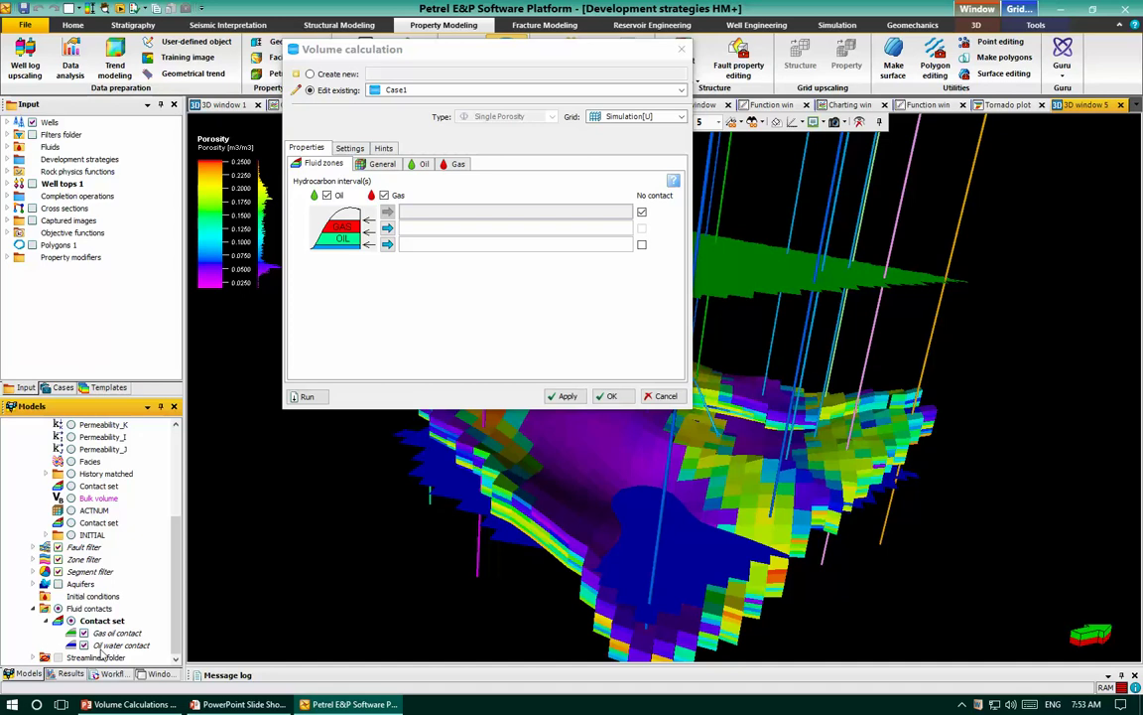
left_click(112, 646)
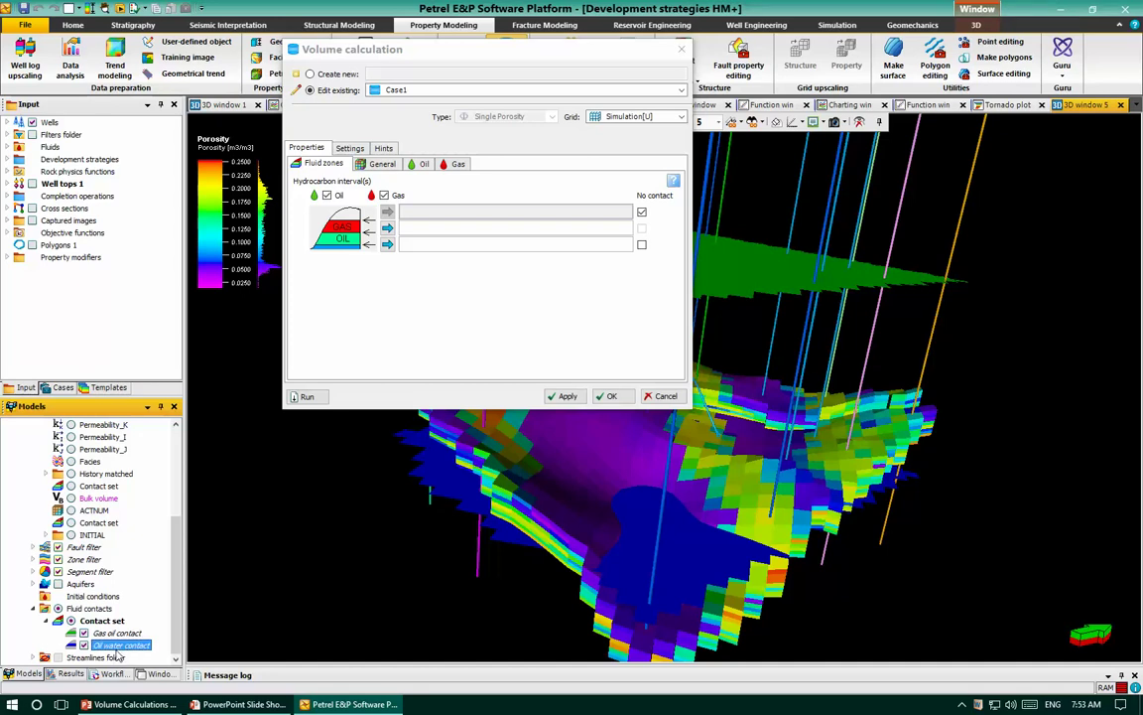
left_click(387, 244)
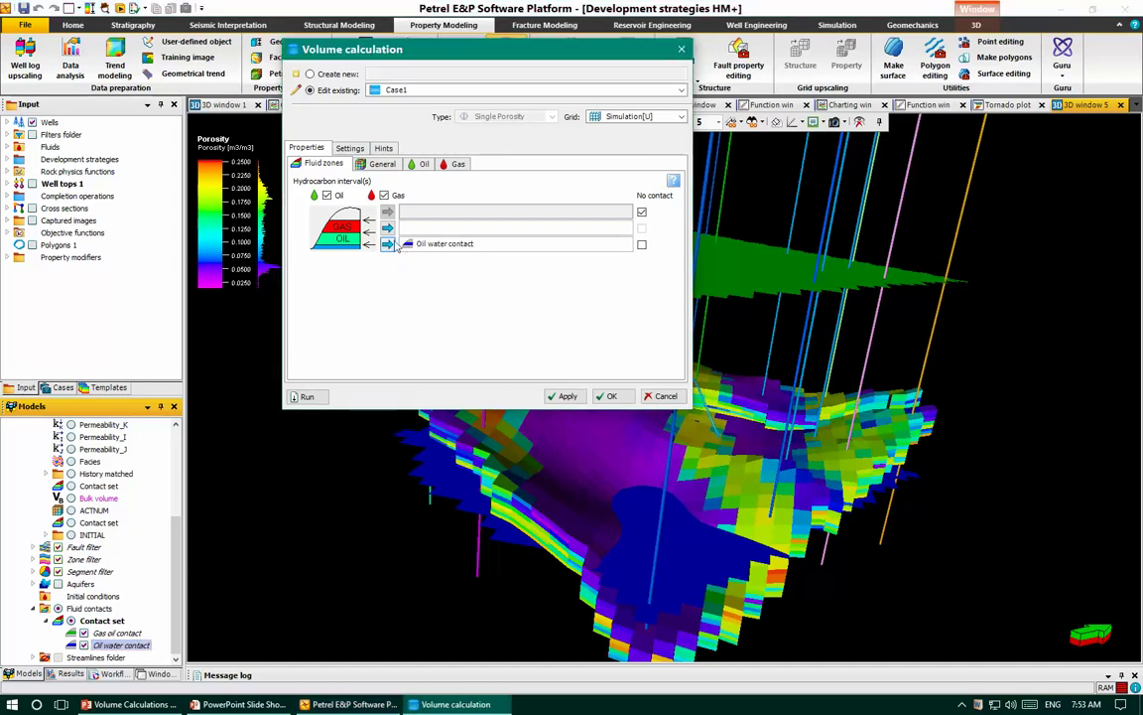
left_click(117, 632)
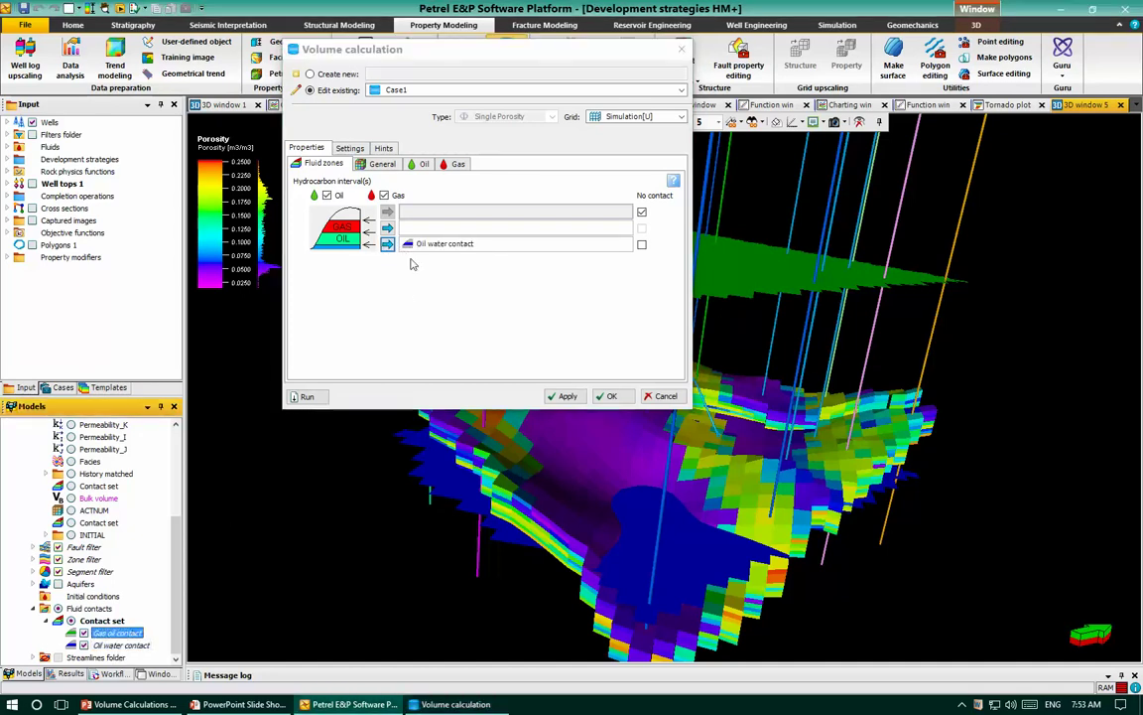
left_click(387, 227)
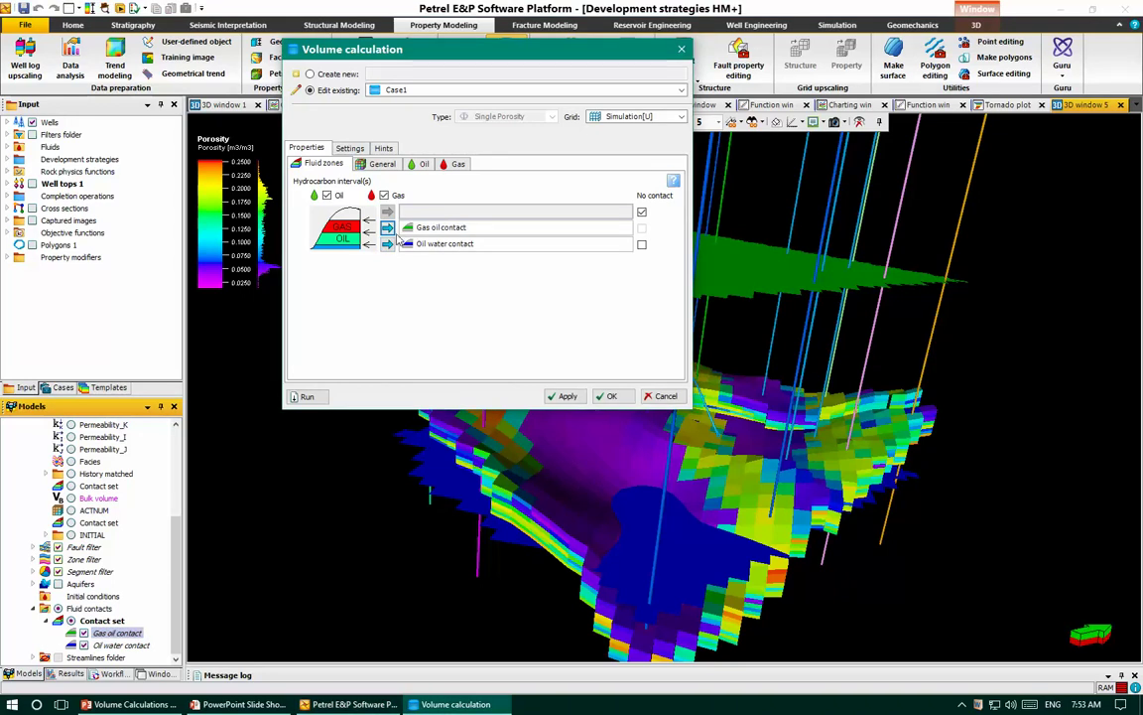
- Check the mean value in the Porosity property's statistics and set the case's constant porosity to 0.13
left_click(377, 165)
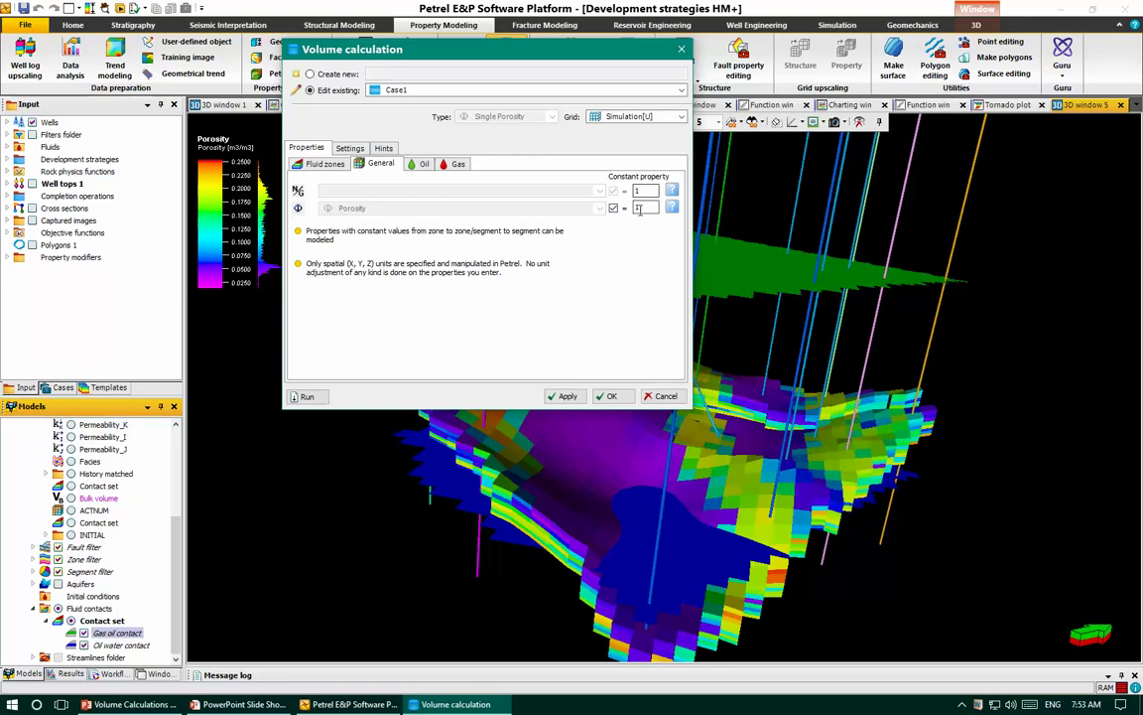
scroll(69, 511, "up", 3)
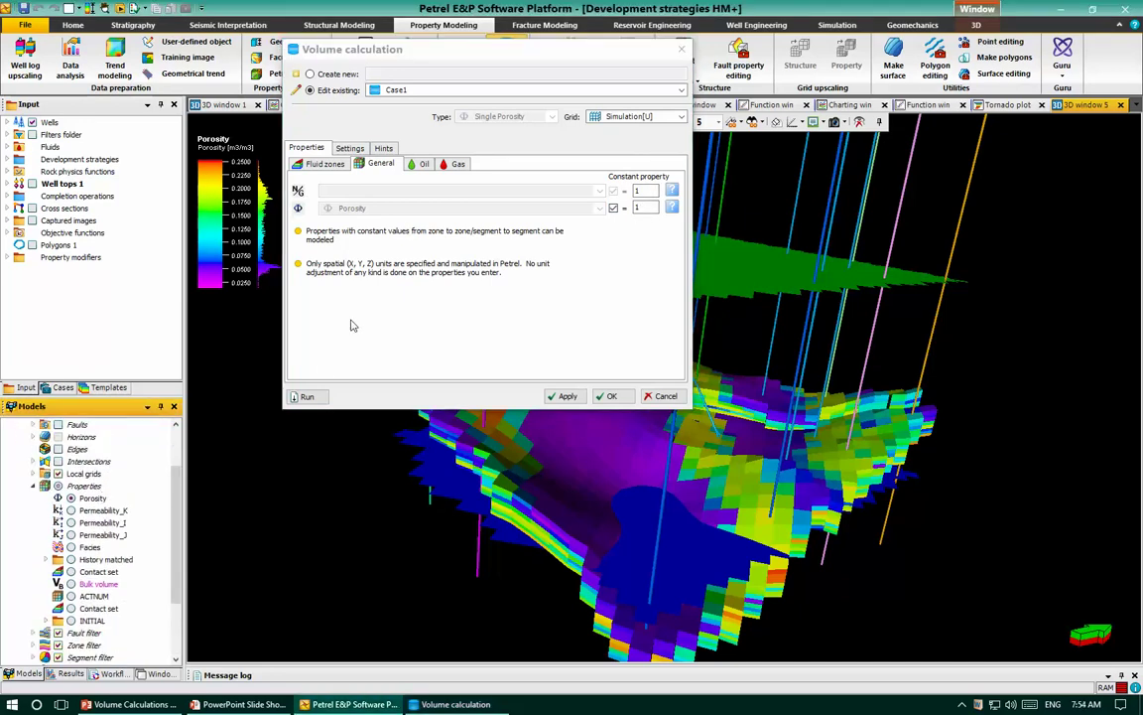
left_click(92, 497)
double_click(92, 499)
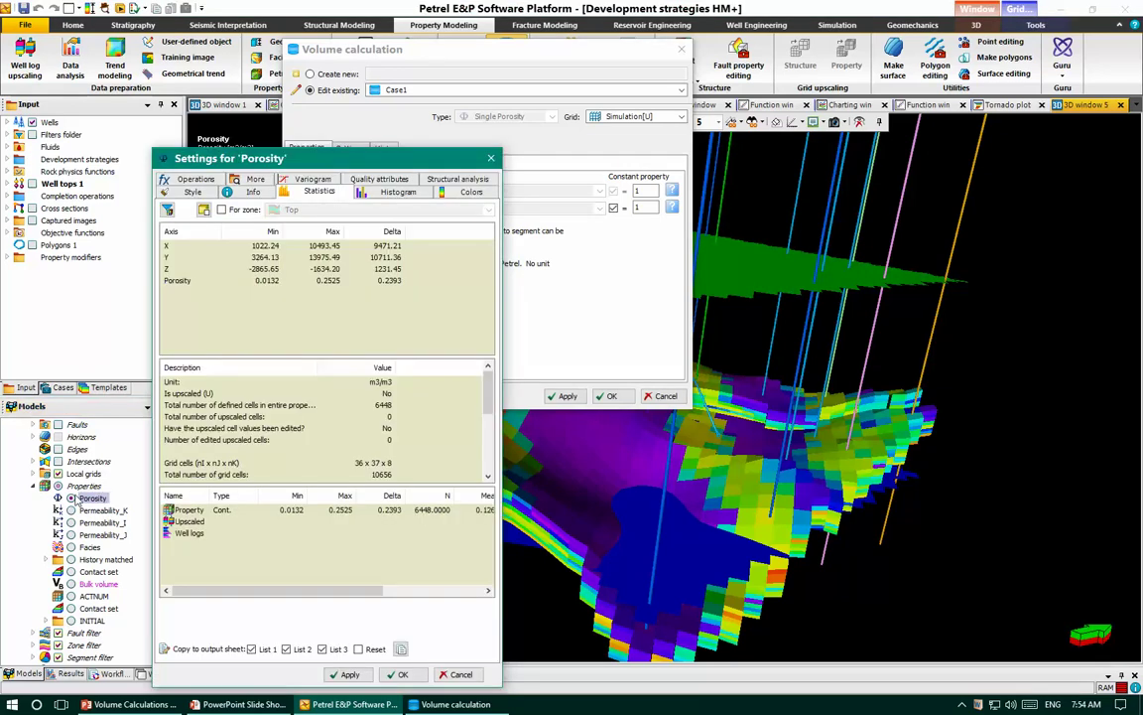
left_click_drag(286, 165, 383, 78)
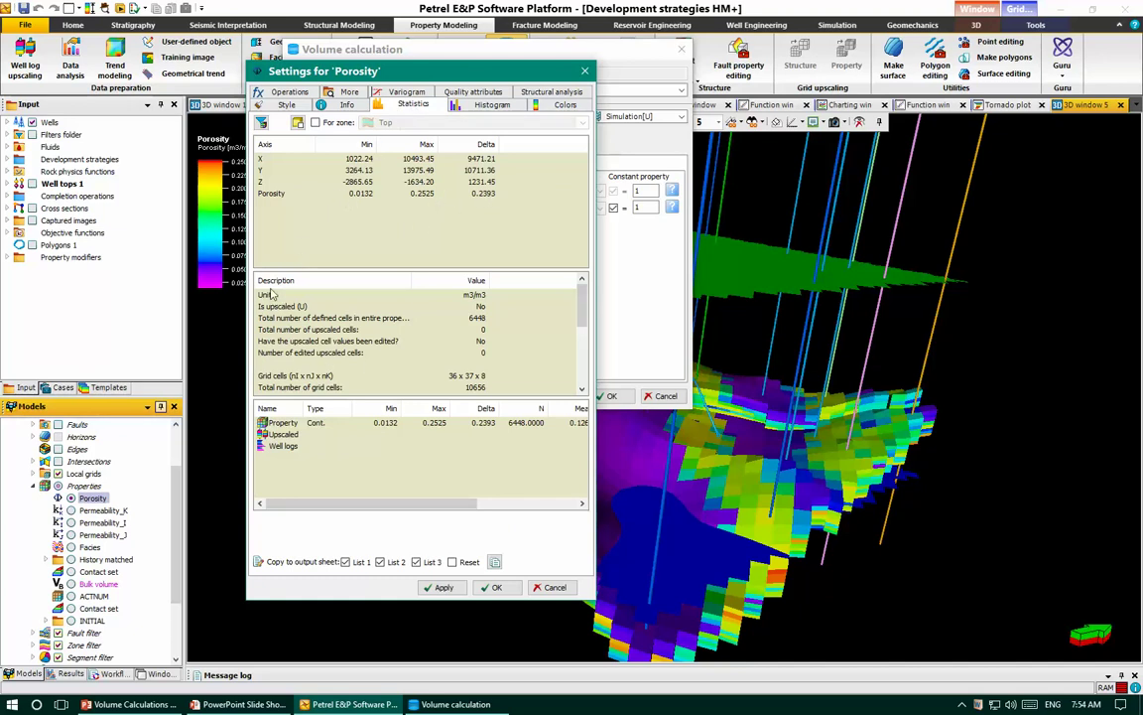
scroll(290, 322, "down", 5)
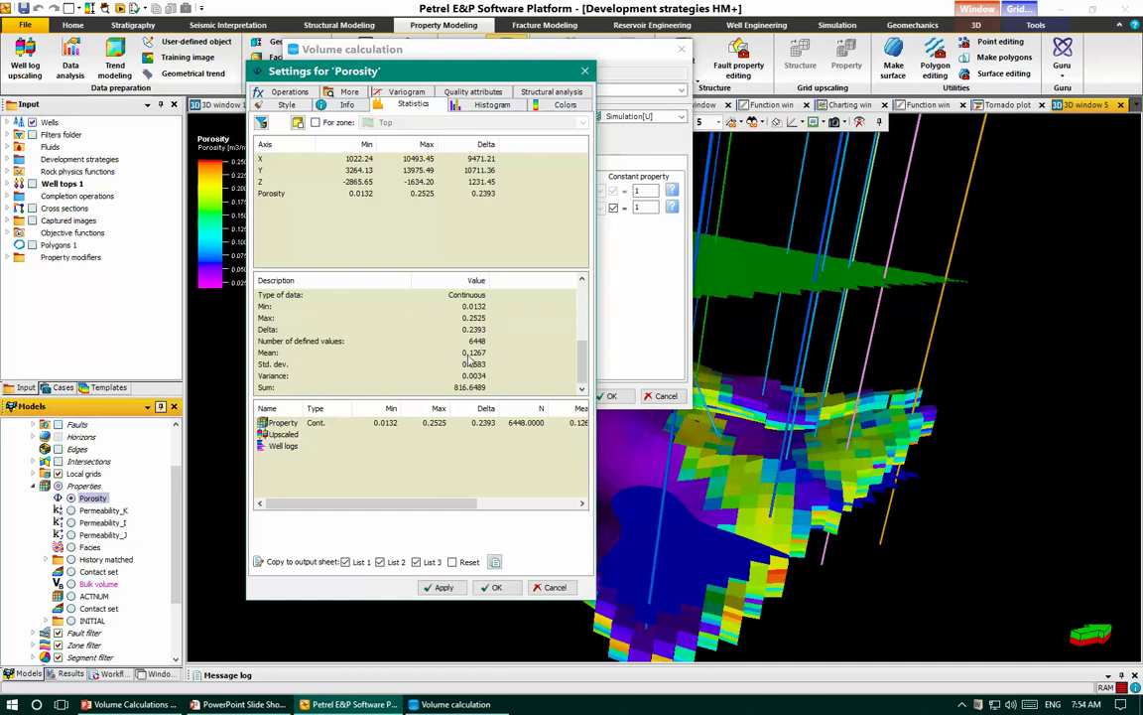
left_click(584, 72)
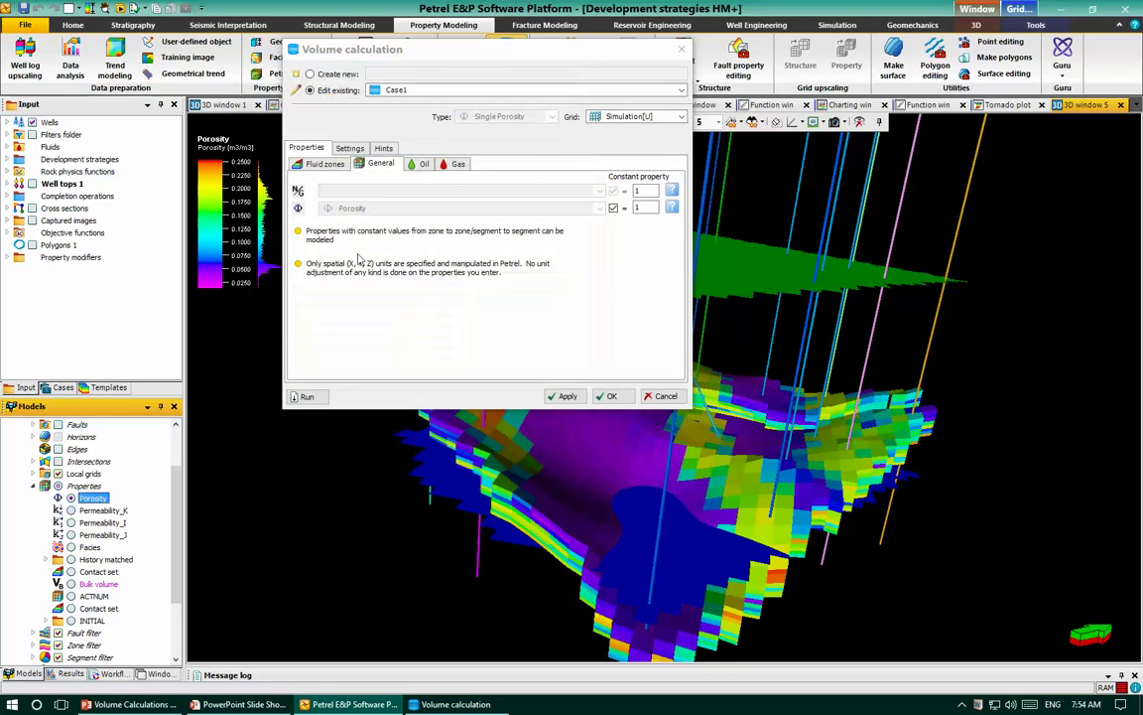
double_click(642, 207)
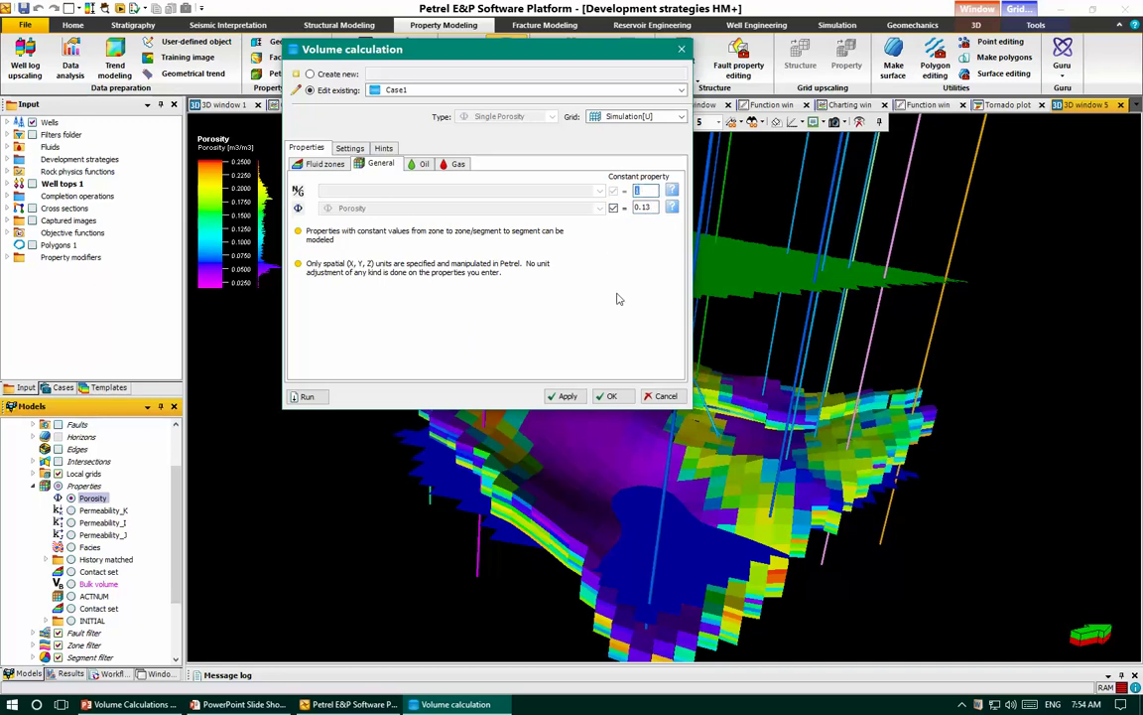
- Set the constant water saturation to 0.5 for both the oil and the gas intervals
left_click(422, 165)
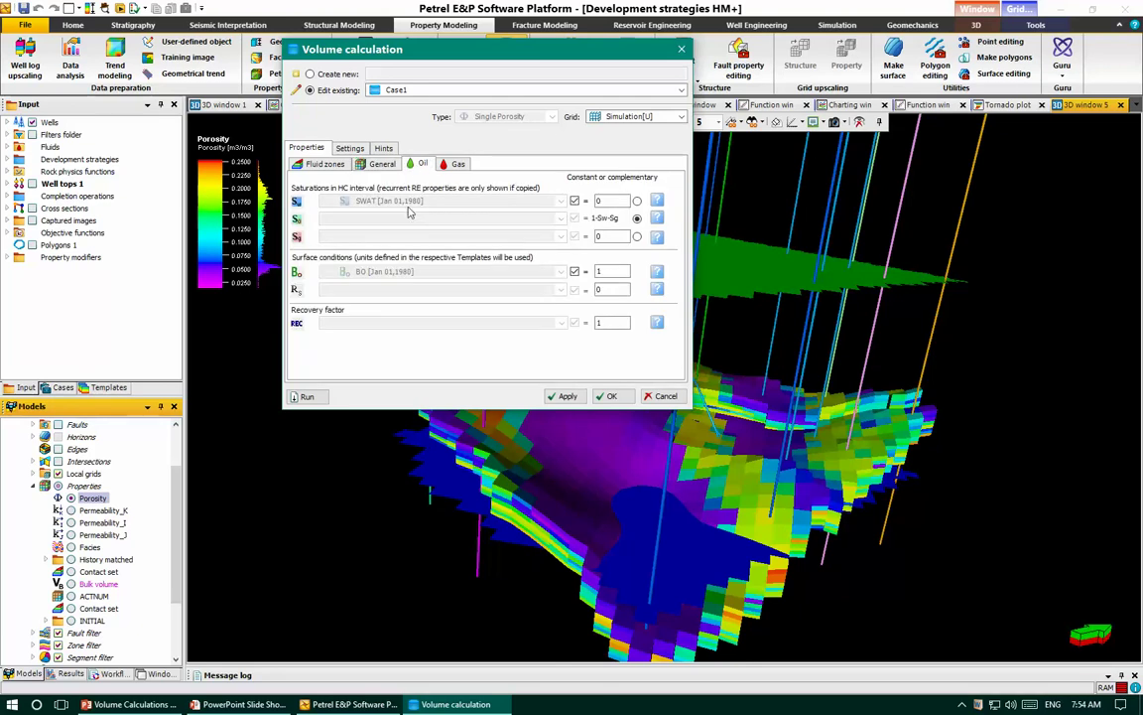
double_click(614, 202)
left_click(453, 164)
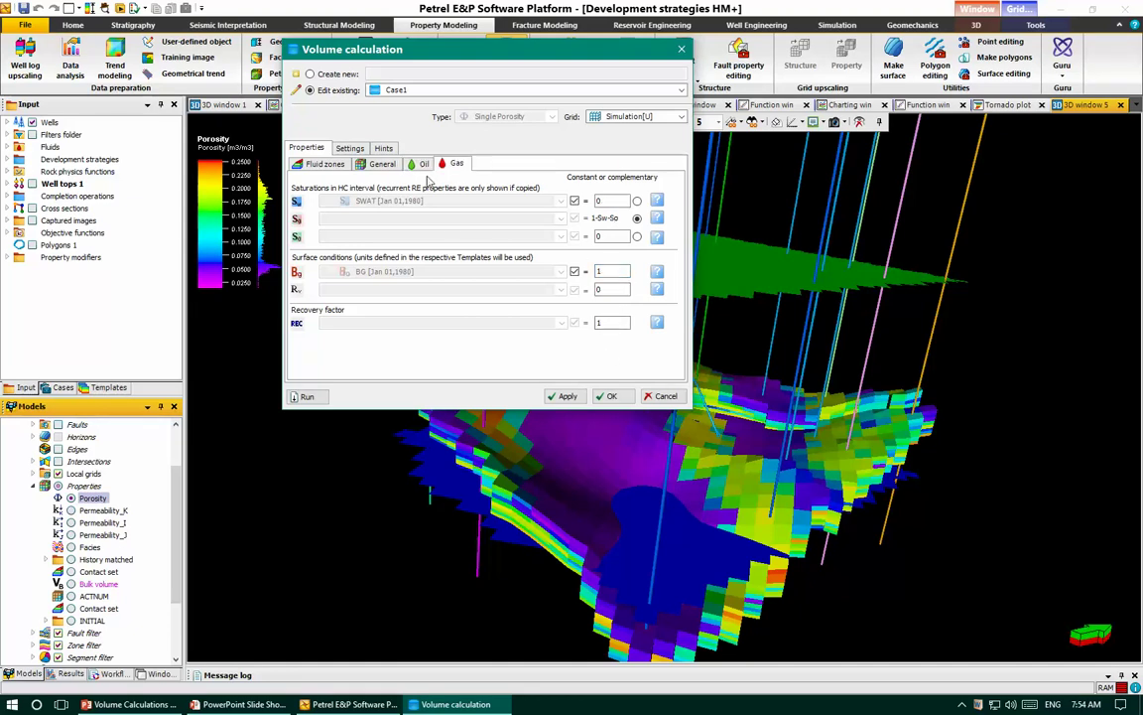
left_click(605, 201)
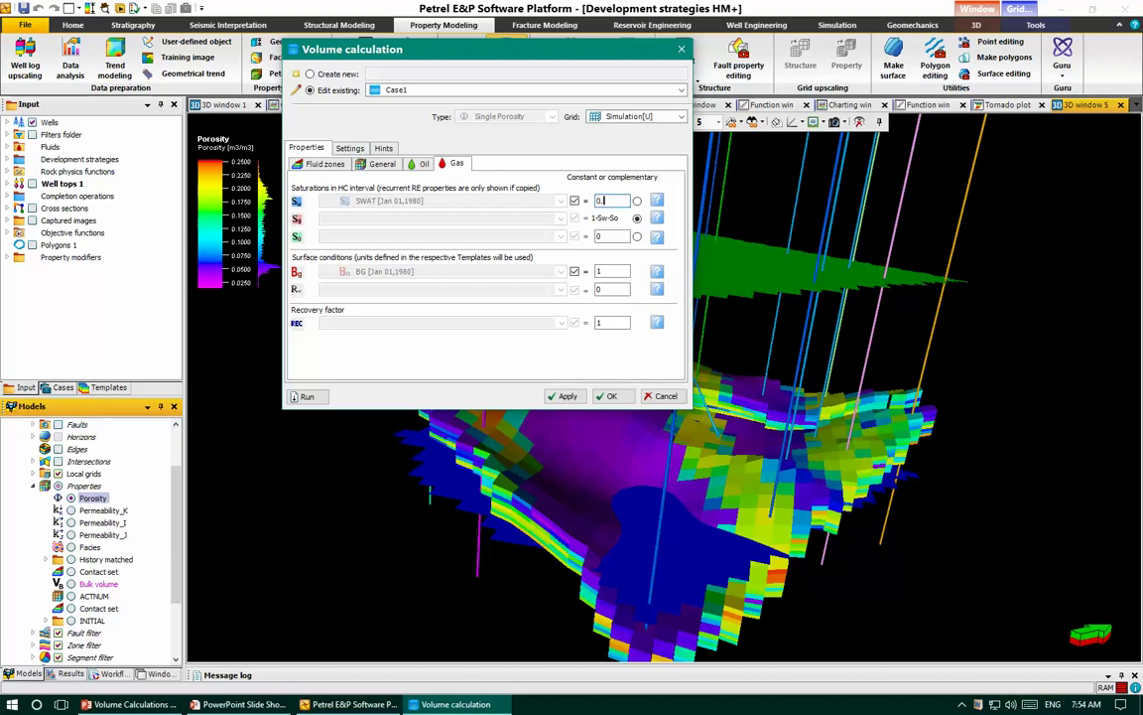
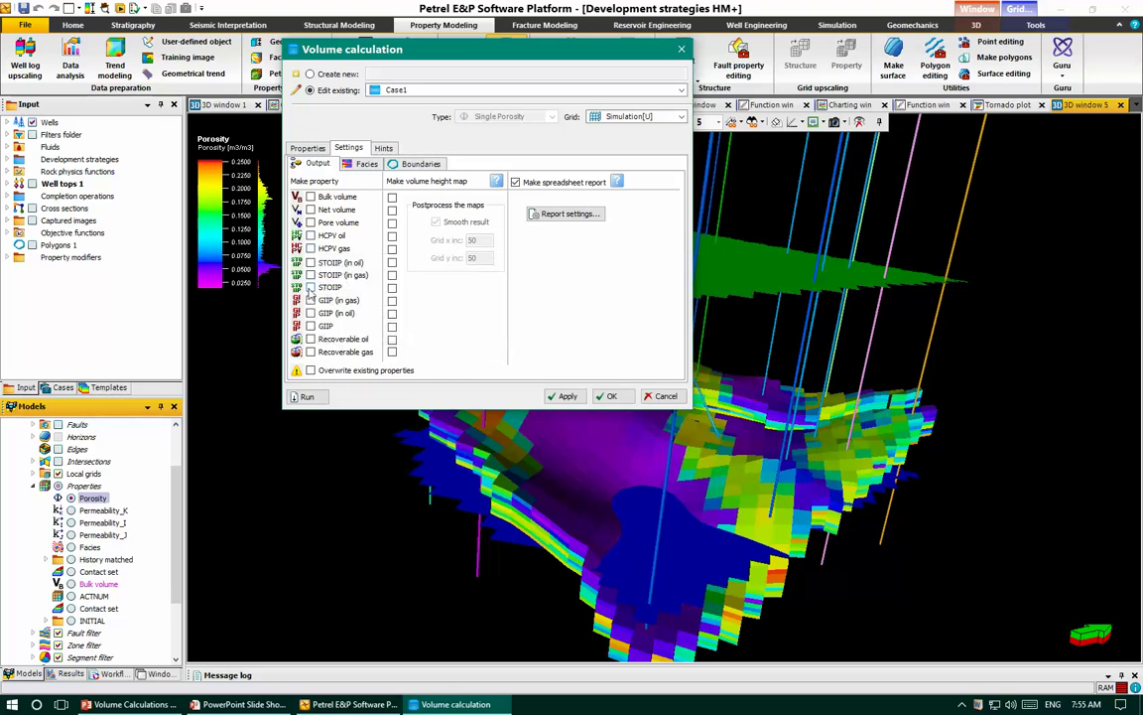
- Choose STOIIP, STOIIP (in oil) and GIIP (in gas) as the output properties to make
left_click(311, 287)
left_click(310, 262)
left_click(309, 301)
- Include Case1 in the spreadsheet report through the Volumetrics report settings
left_click(558, 215)
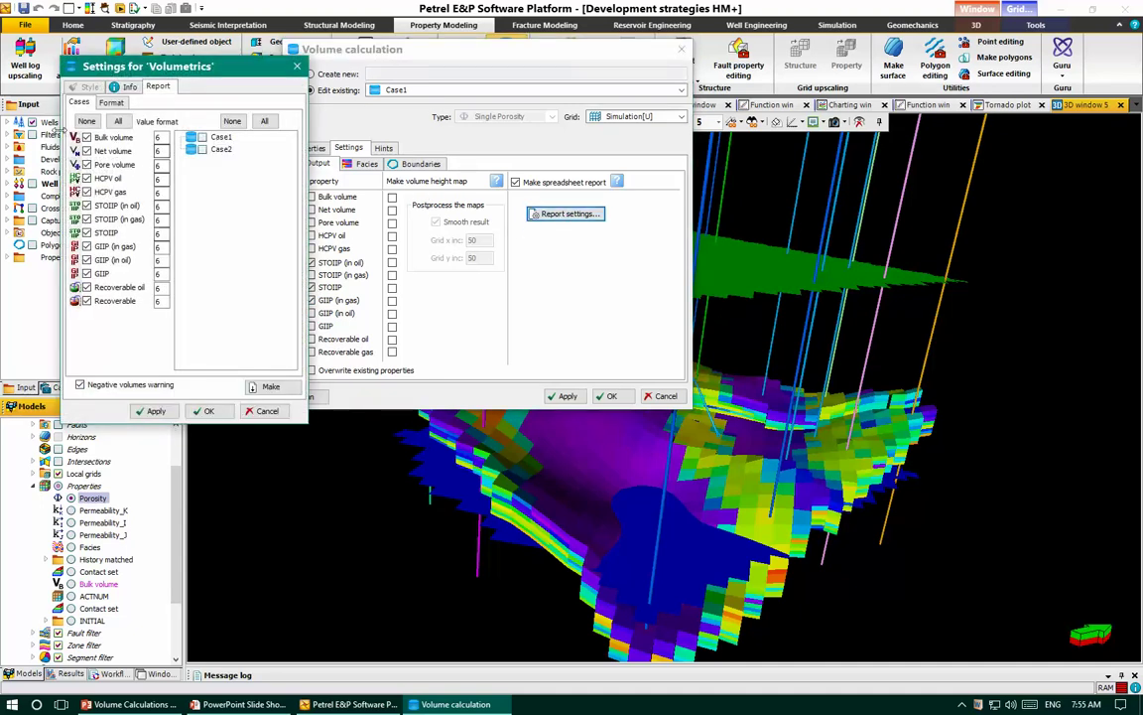
left_click_drag(139, 66, 409, 76)
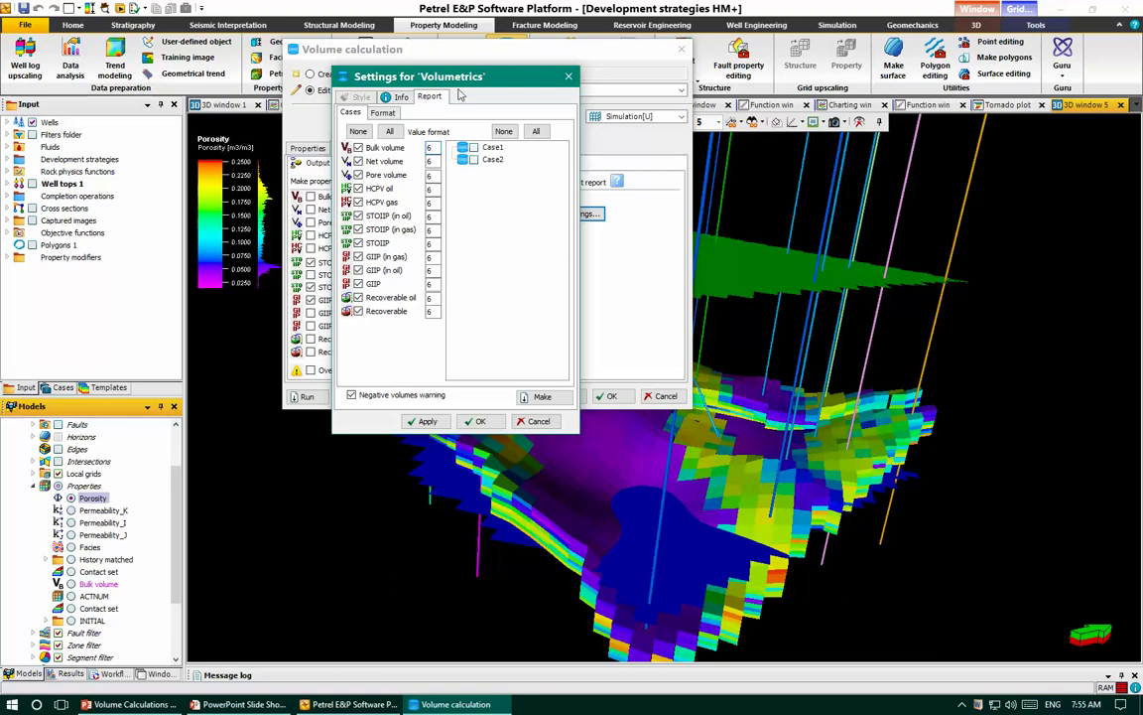
left_click_drag(457, 77, 412, 168)
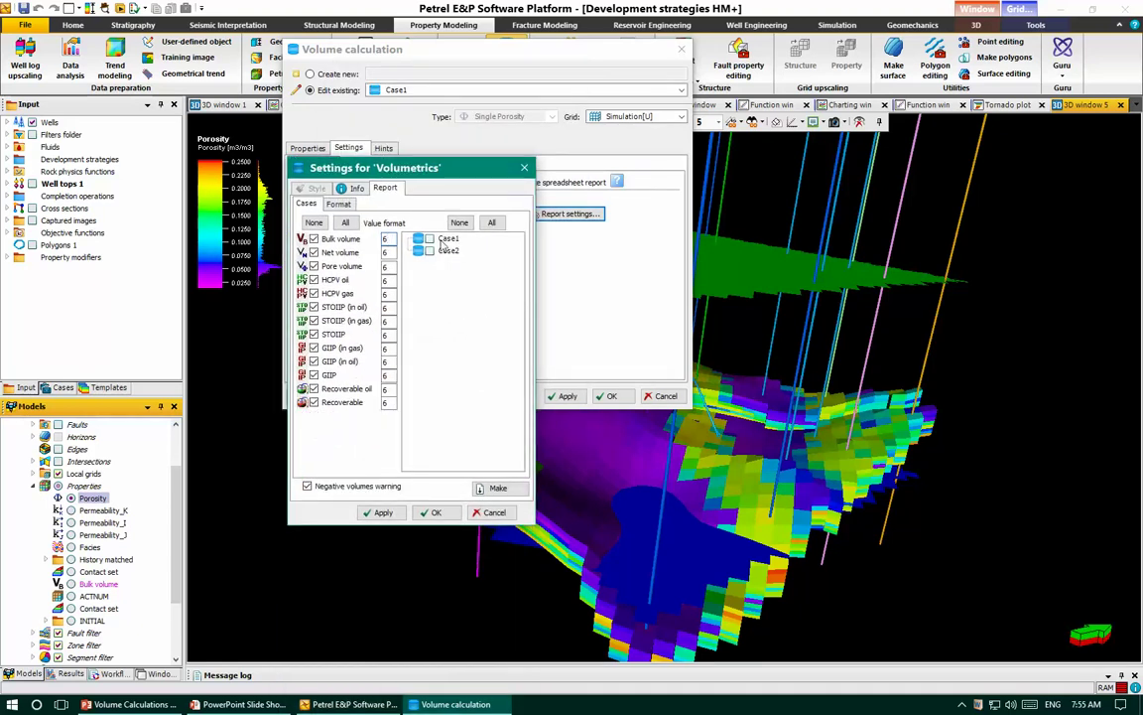
left_click(430, 240)
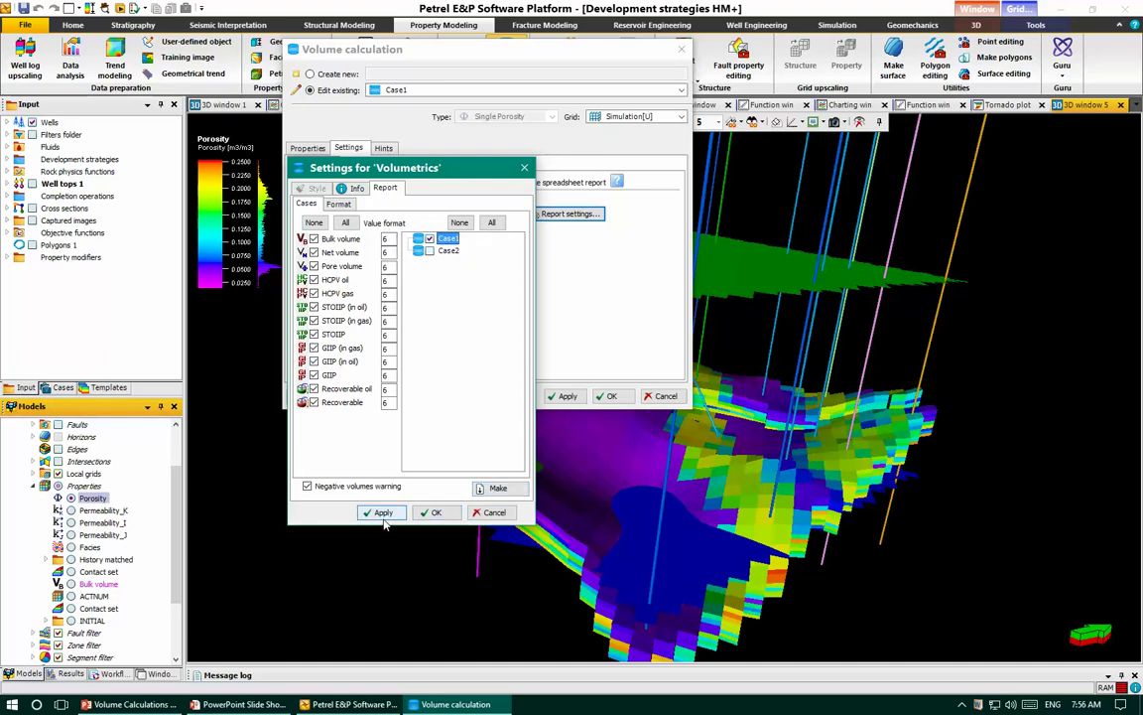
left_click(431, 512)
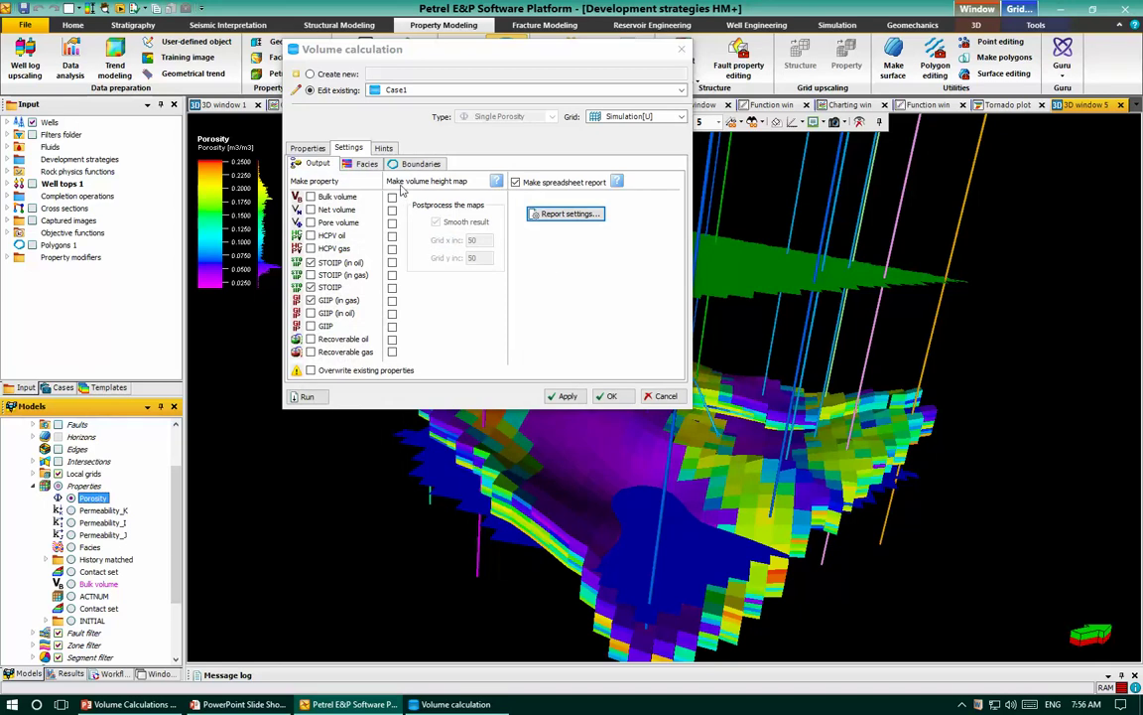
- Enable splitting the volumes by facies, using the Facies property
left_click(364, 165)
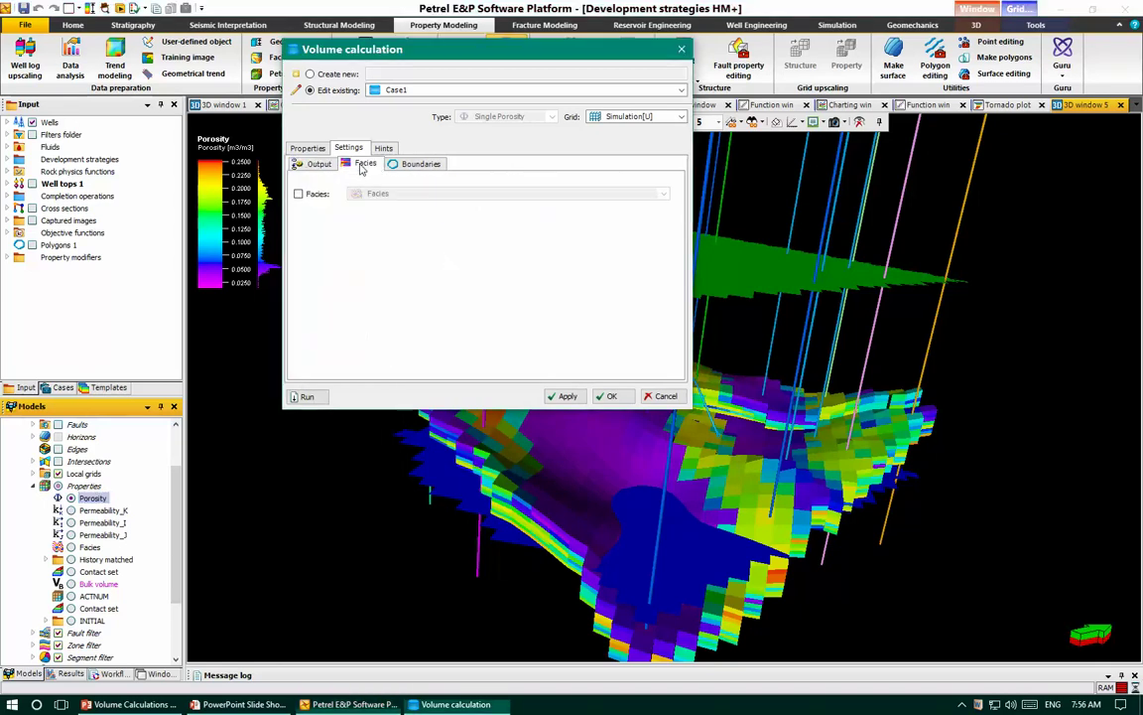
left_click(298, 193)
left_click(366, 194)
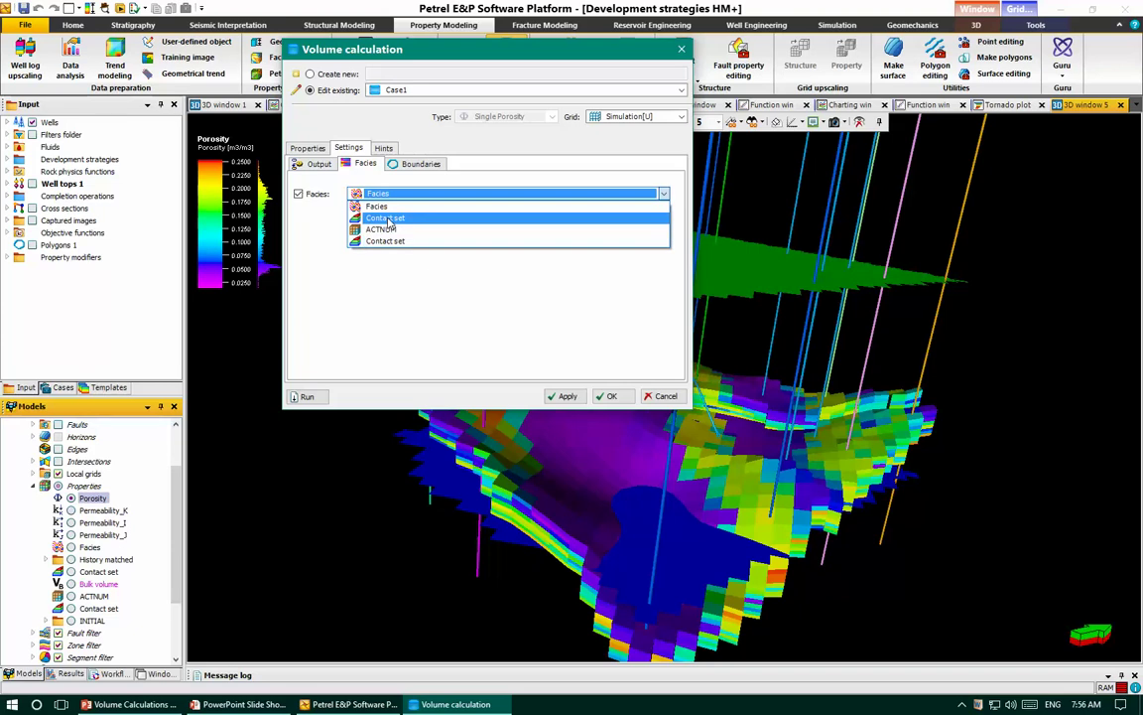
left_click(312, 198)
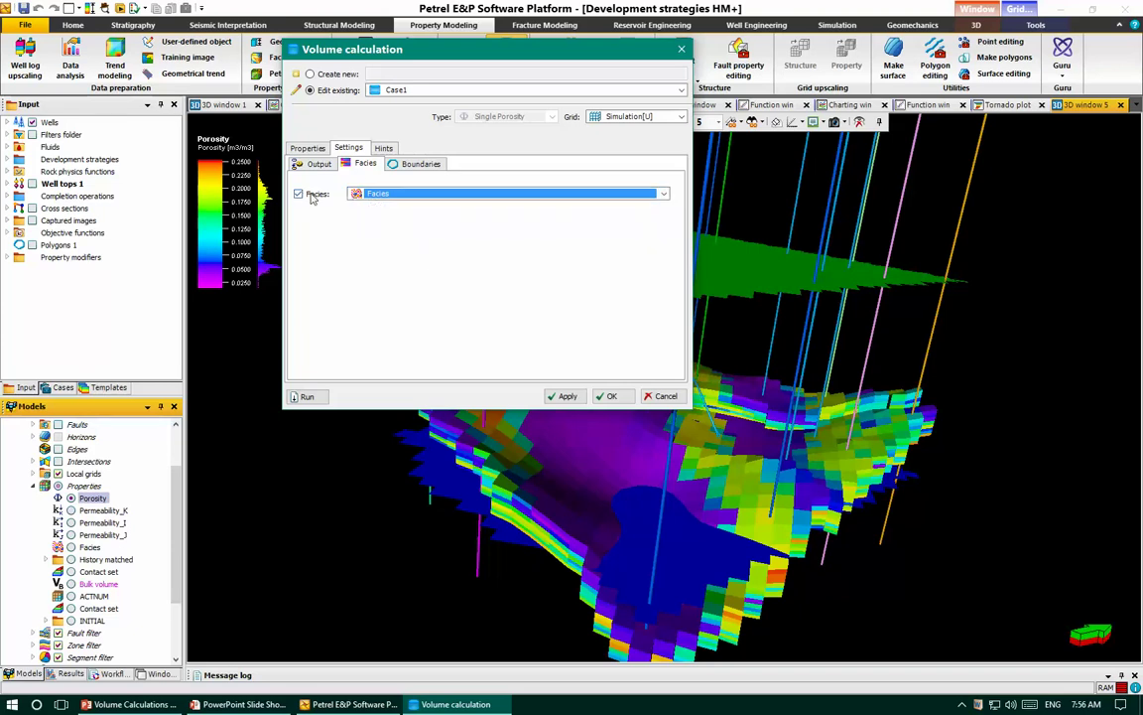
- Review the boundary options, the volume formulas and the definitions of the constants for the volume calculation
left_click(402, 163)
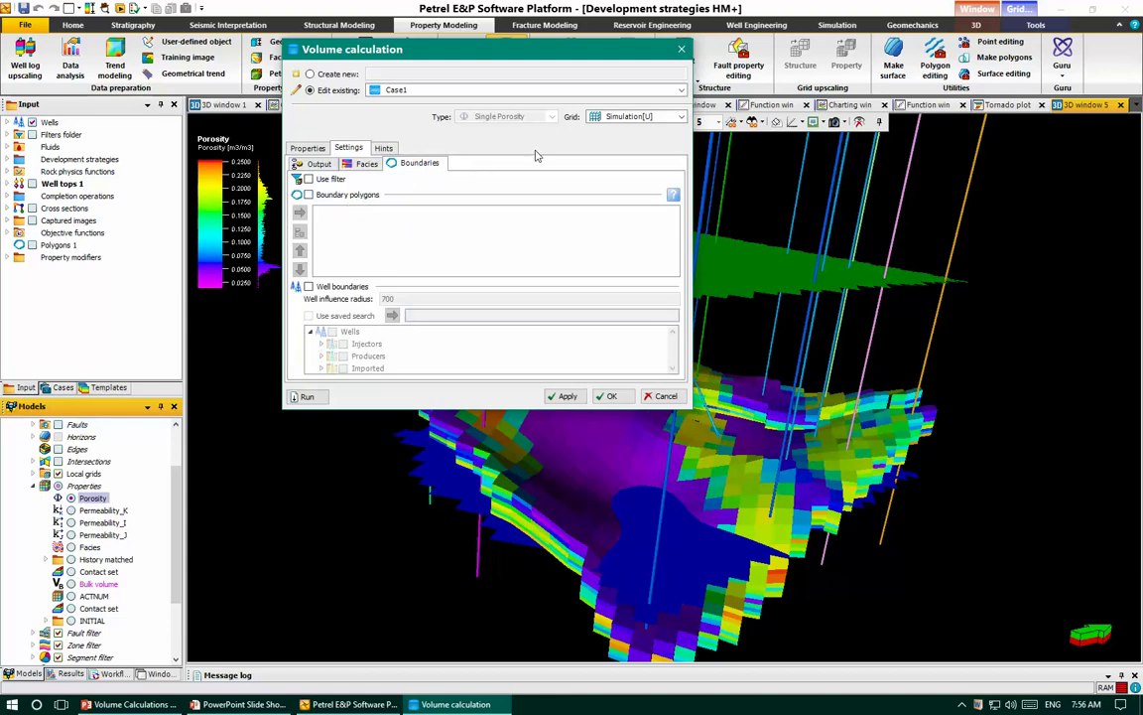
left_click(383, 148)
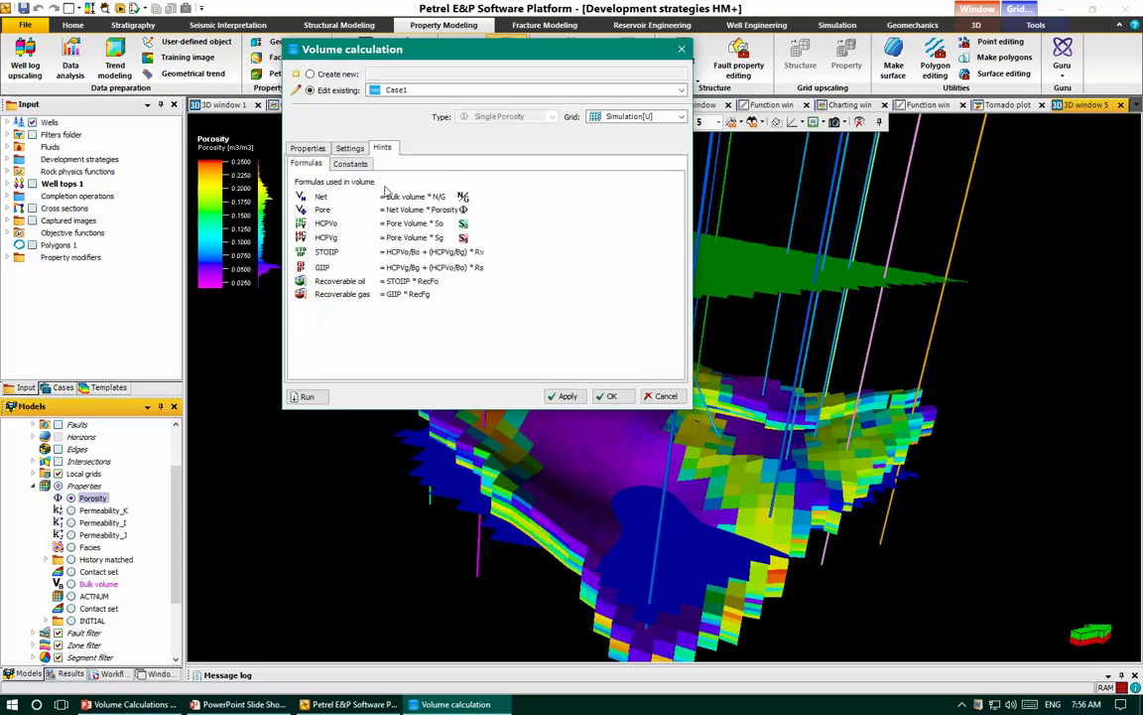
left_click(349, 165)
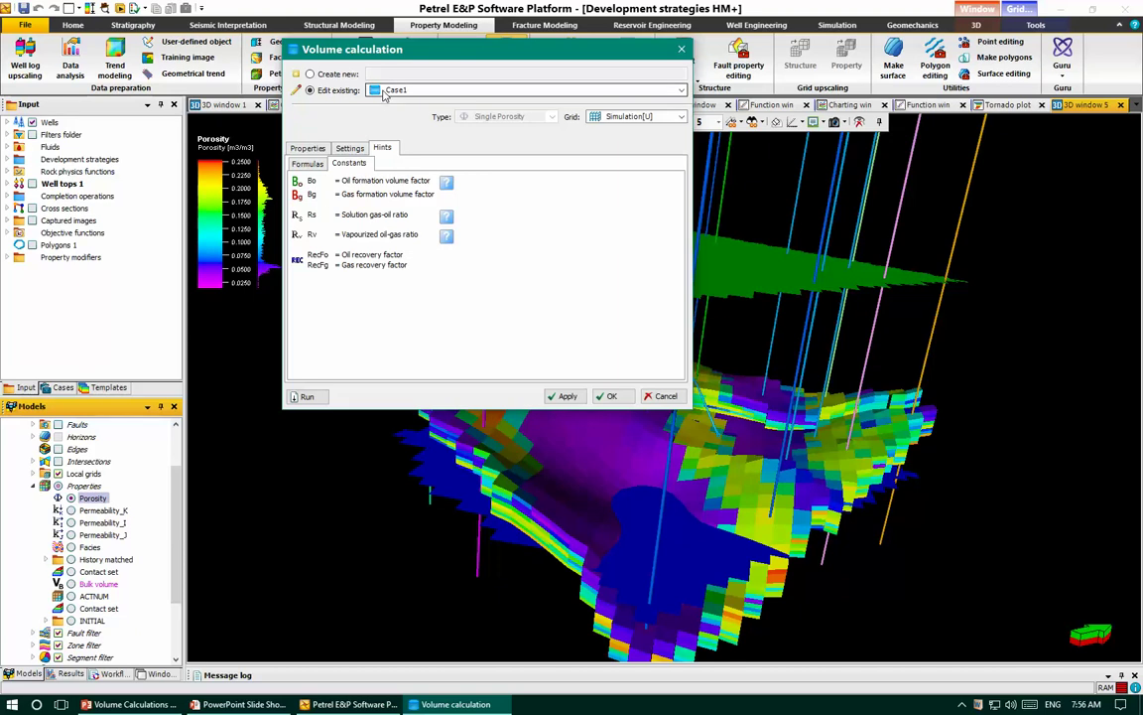
- Apply the Case1 settings, run the volume calculation and view the input values in the volume report
left_click(561, 396)
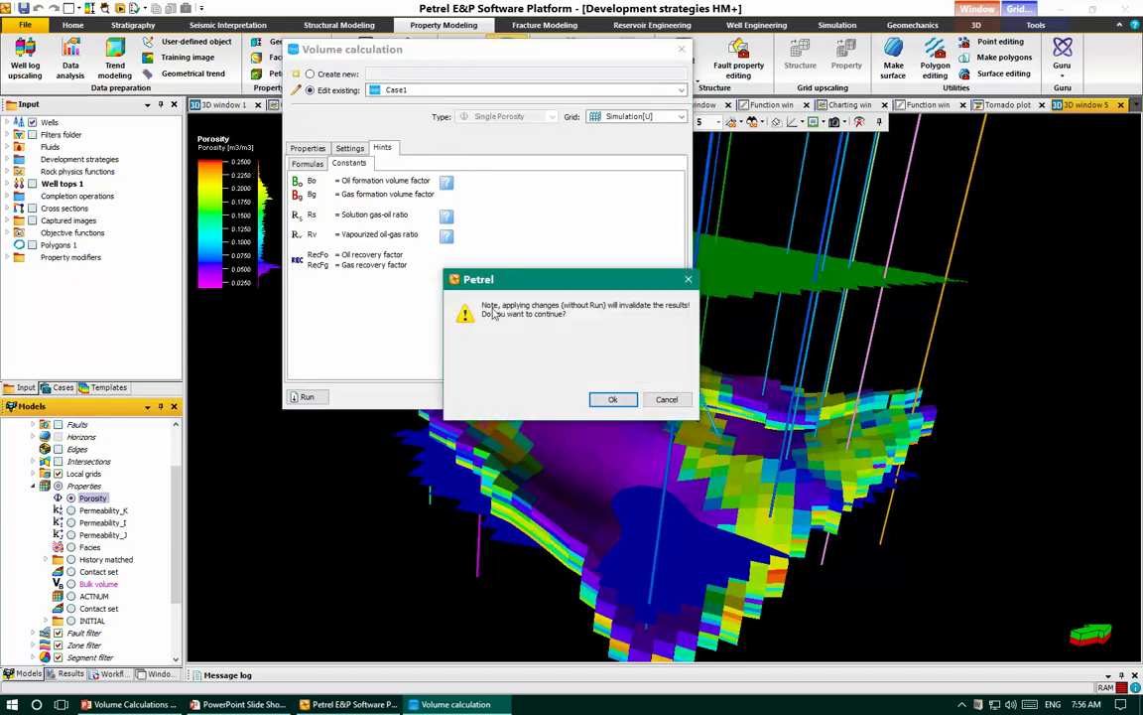
left_click(611, 399)
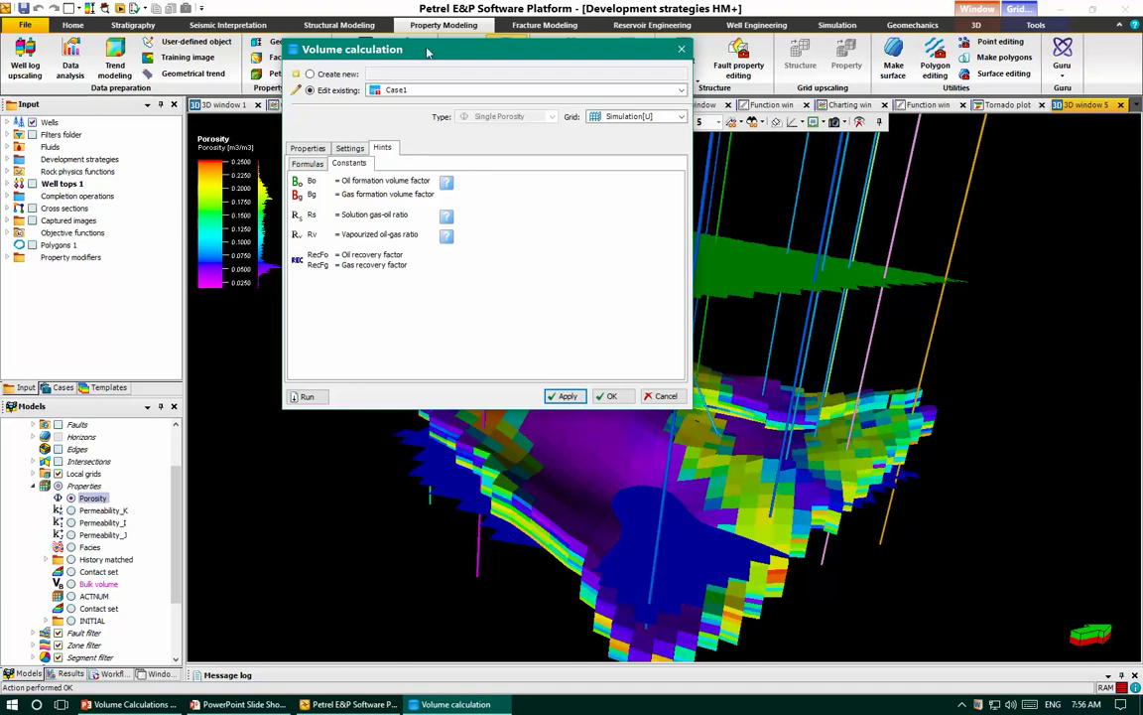
mouse_move(433, 60)
left_mouse_down()
mouse_move(476, 154)
mouse_move(448, 57)
left_mouse_up()
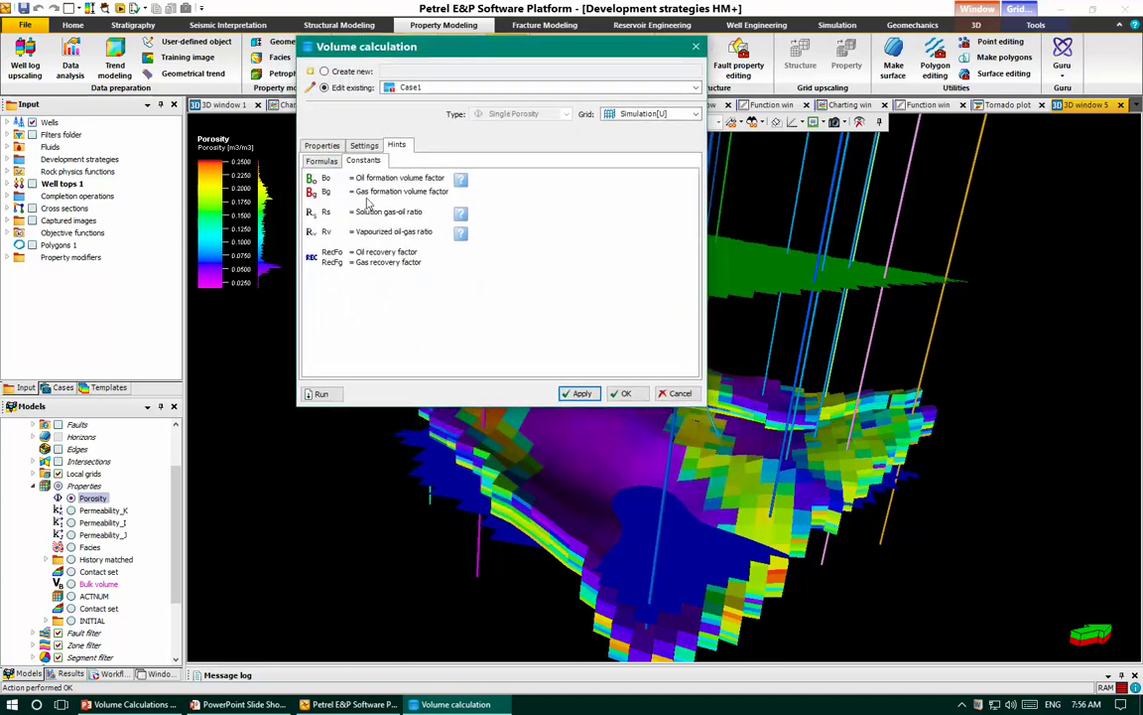
left_click(321, 395)
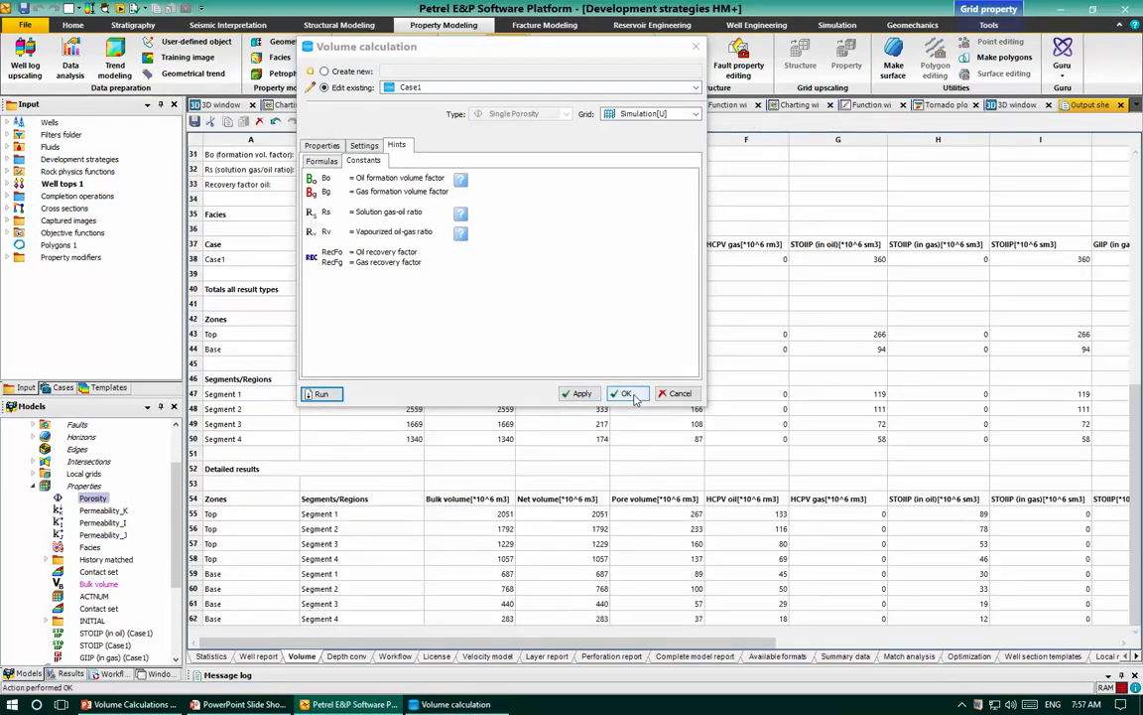
left_click(627, 394)
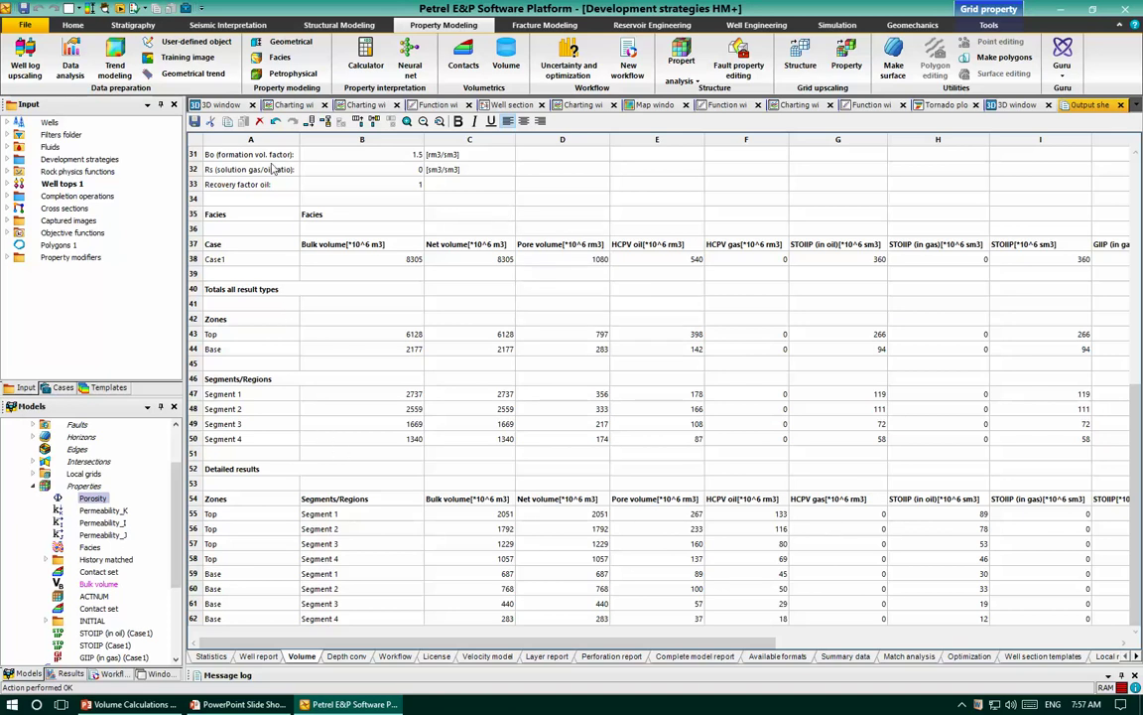
scroll(314, 219, "up", 10)
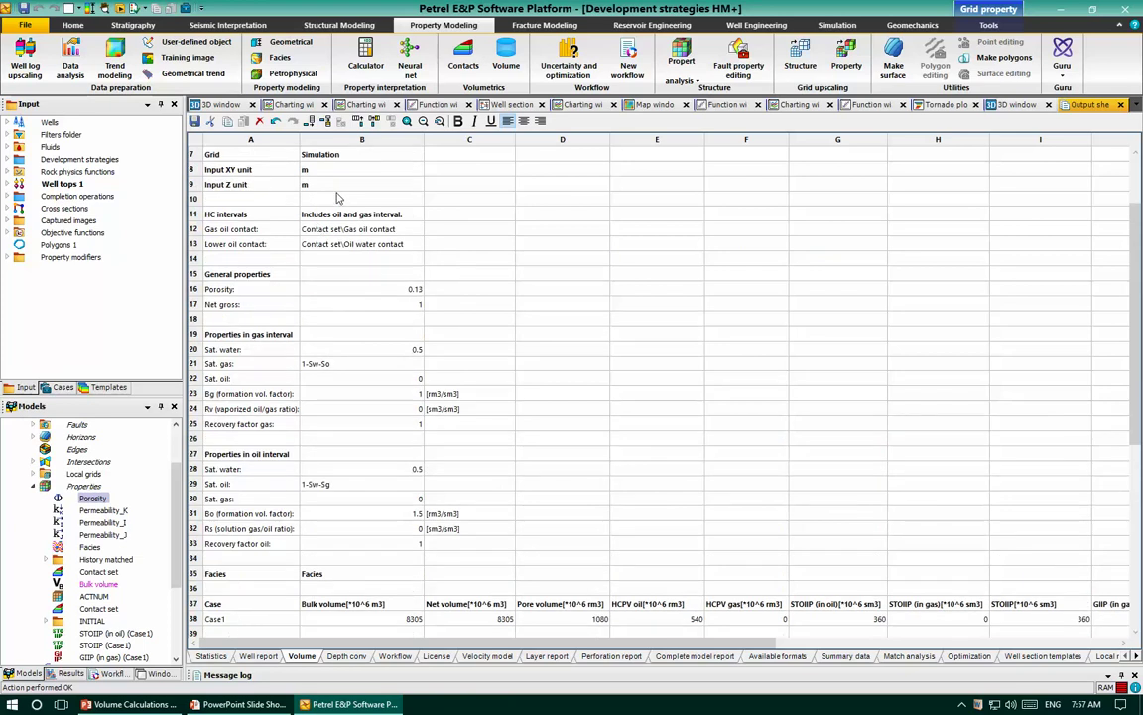
- Examine the oil interval inputs and the Case1 row of calculated volumes in the volume report
scroll(303, 189, "down", 2)
scroll(283, 466, "down", 3)
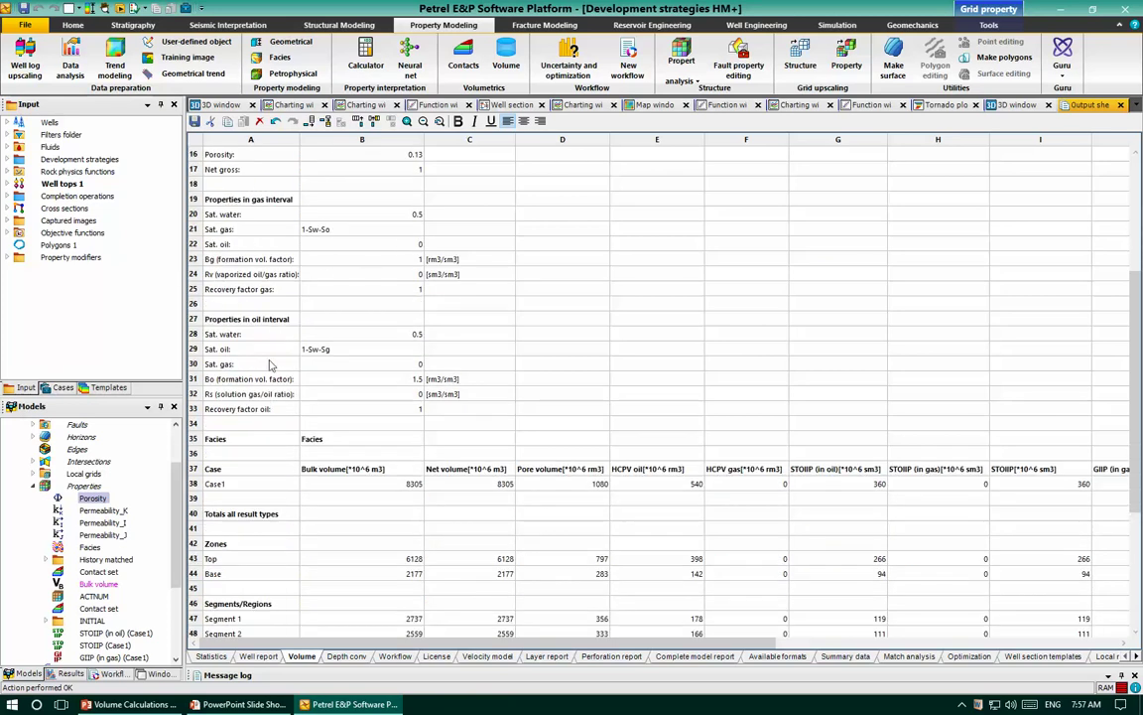
left_click(243, 333)
scroll(246, 462, "down", 2)
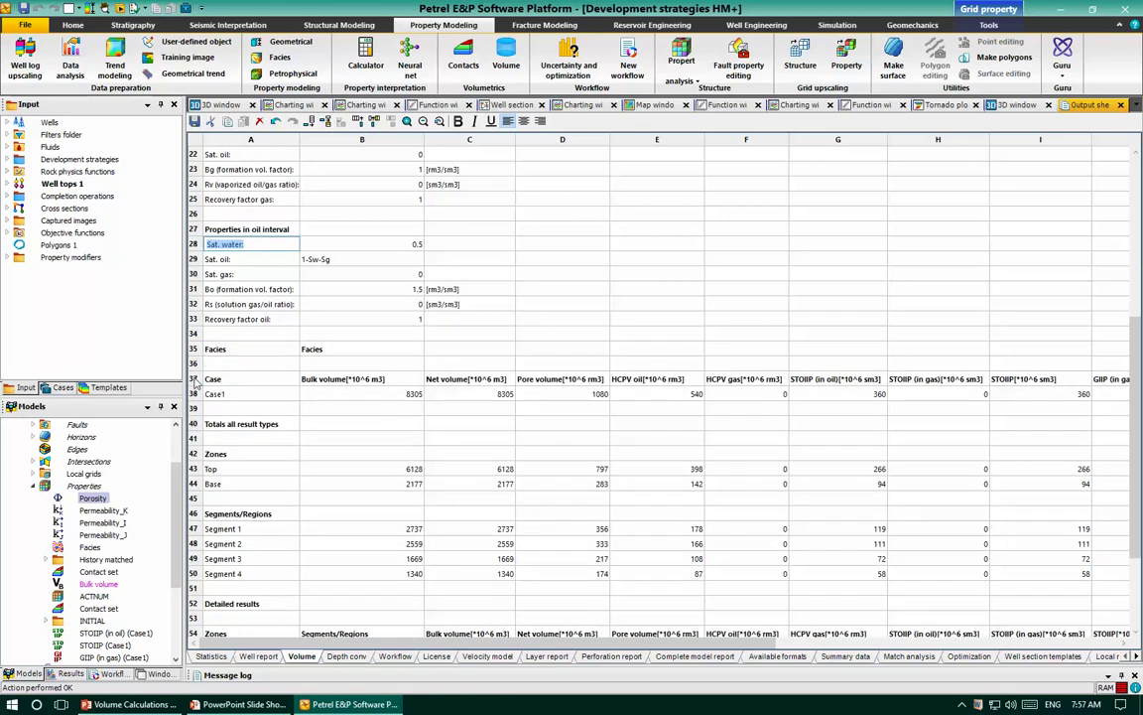
left_click(193, 395)
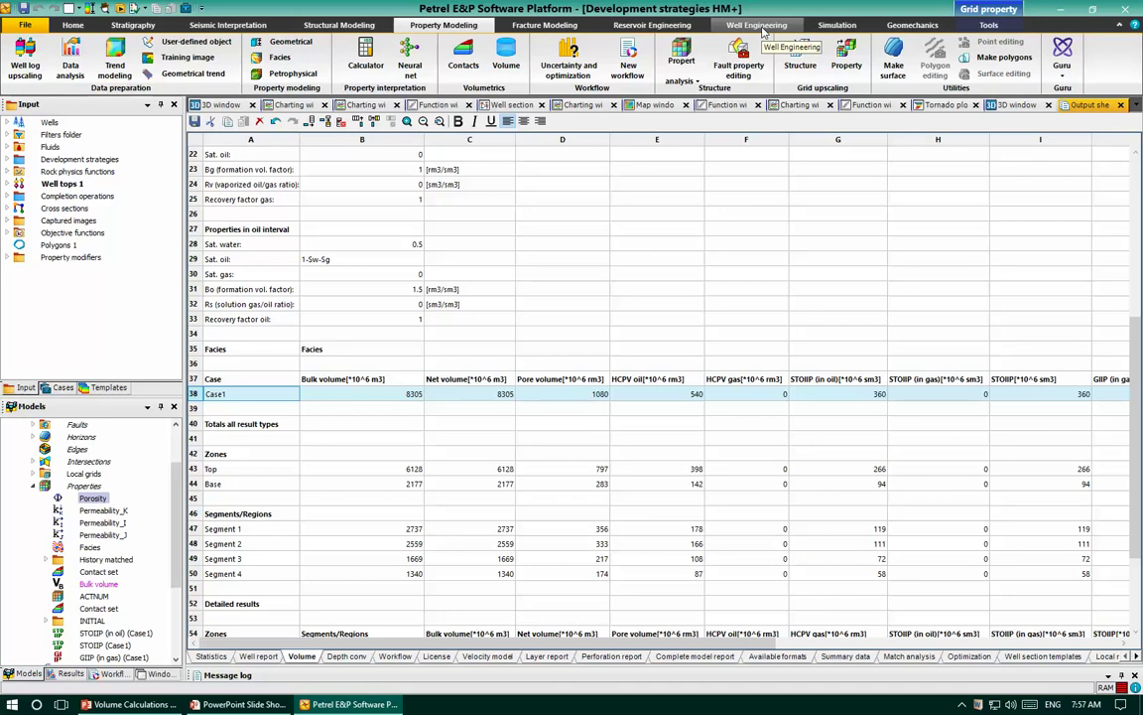
- Open the simulation case definition and select the existing case Initial for editing
left_click(839, 25)
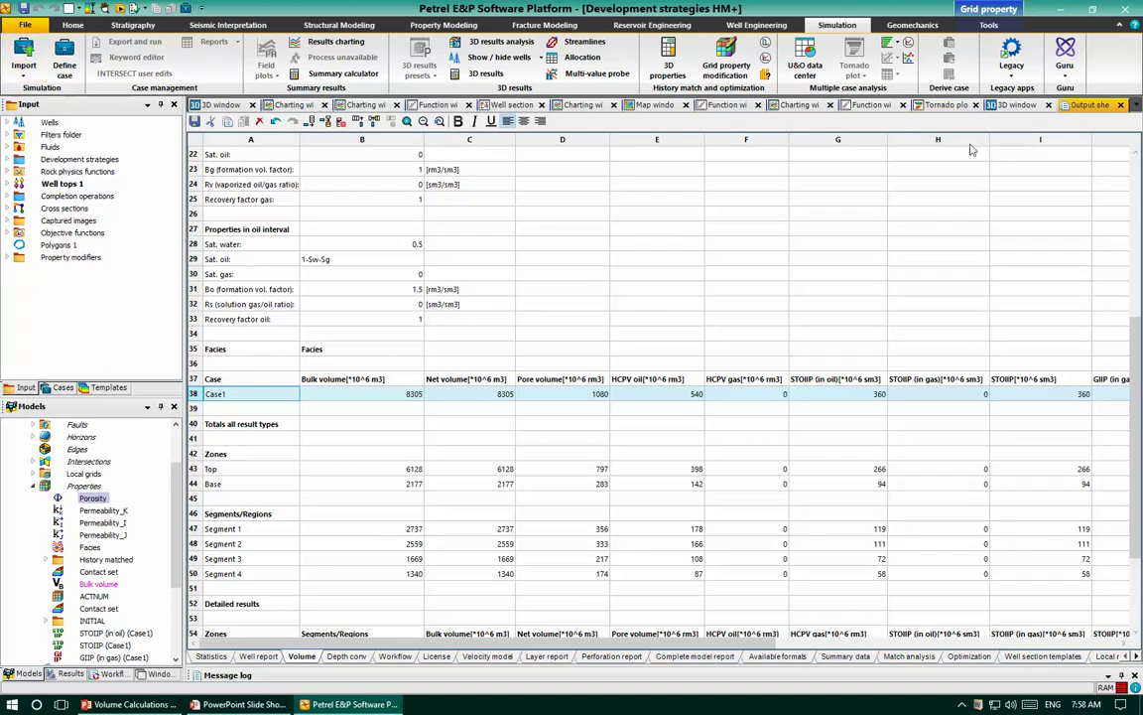
left_click(65, 67)
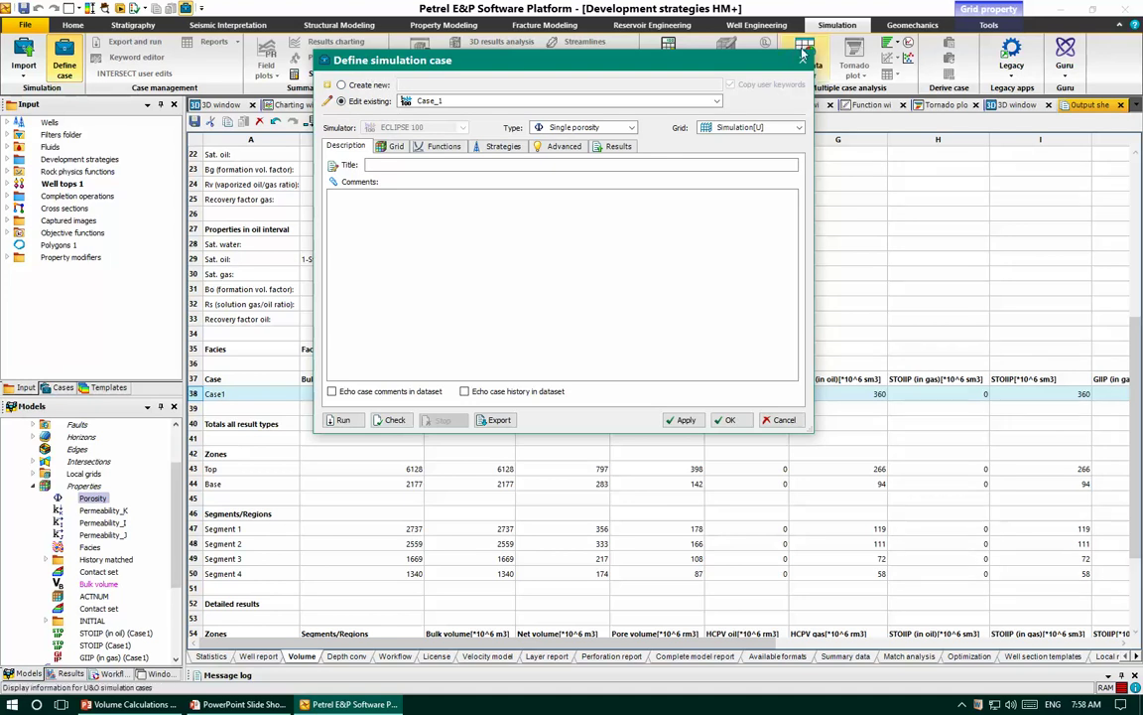
left_click_drag(399, 63, 437, 165)
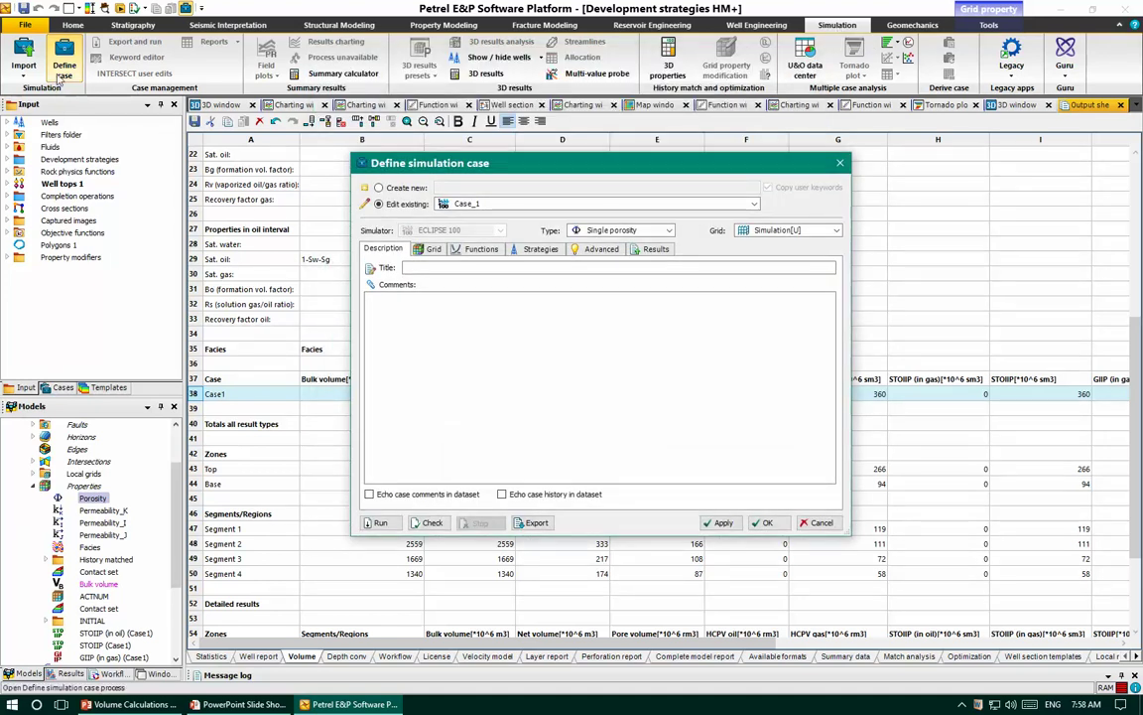
left_click_drag(463, 169, 436, 84)
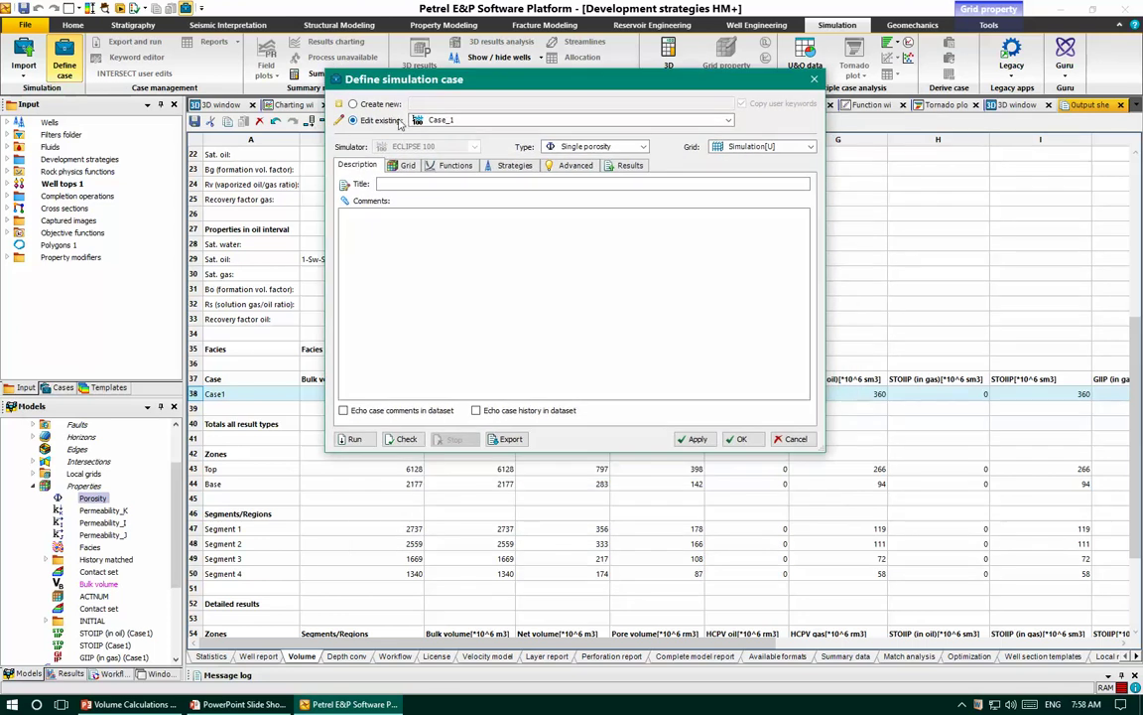
left_click(415, 120)
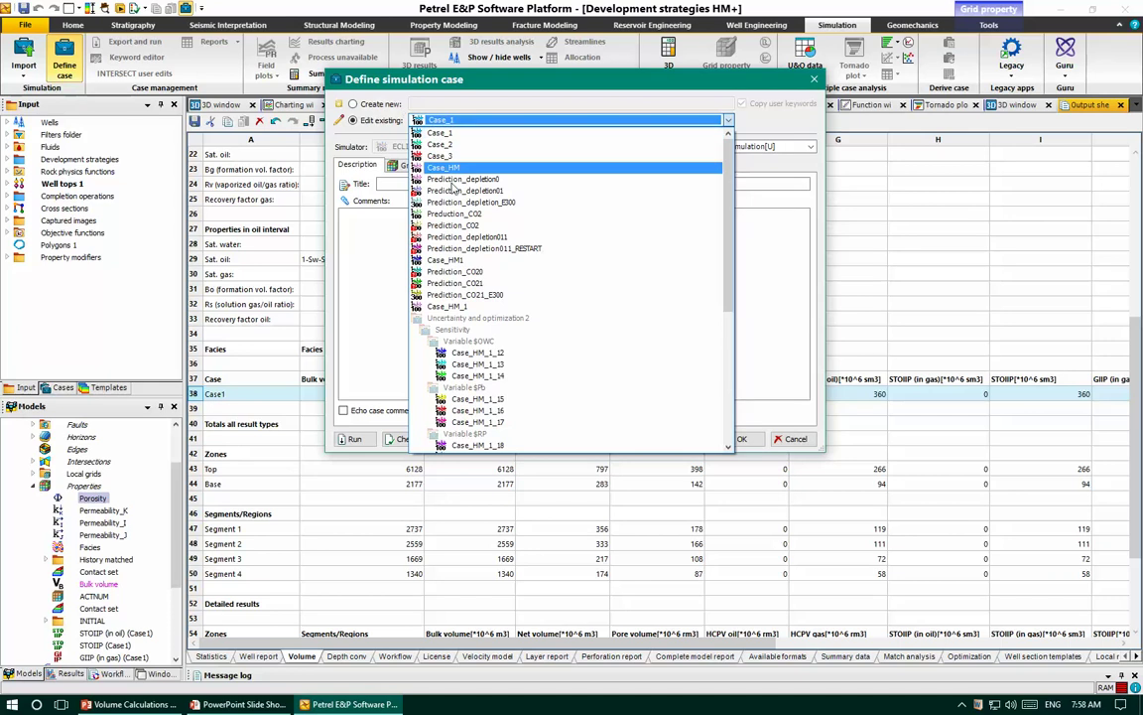
scroll(461, 397, "down", 7)
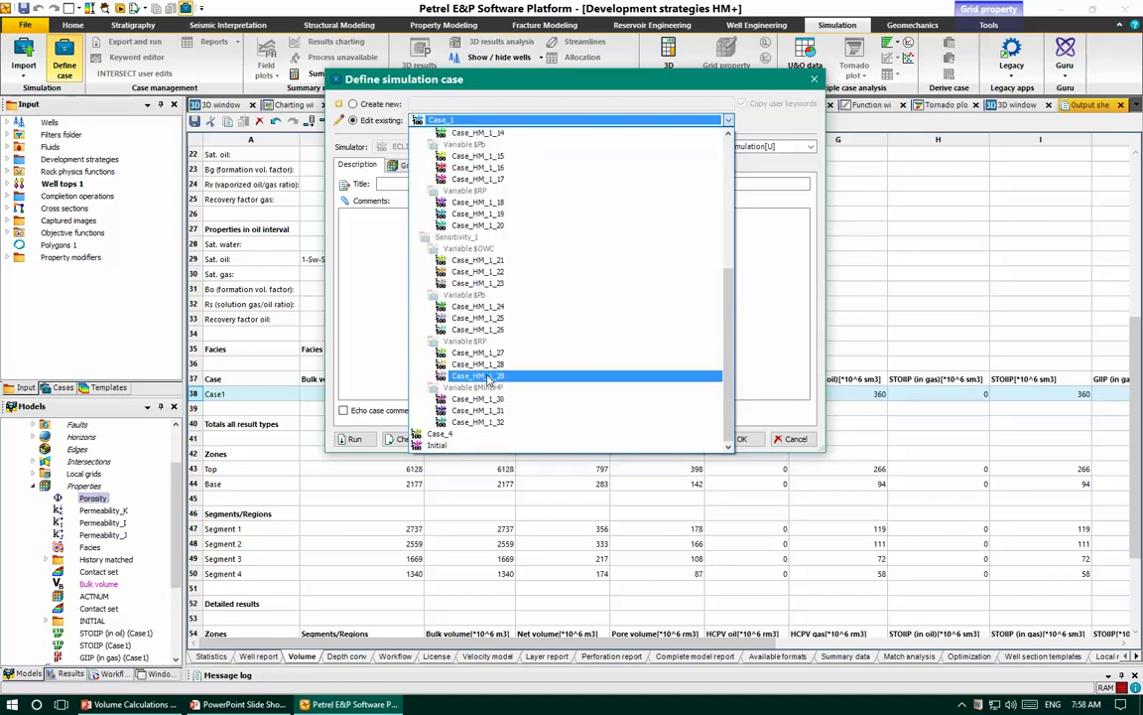
left_click(442, 445)
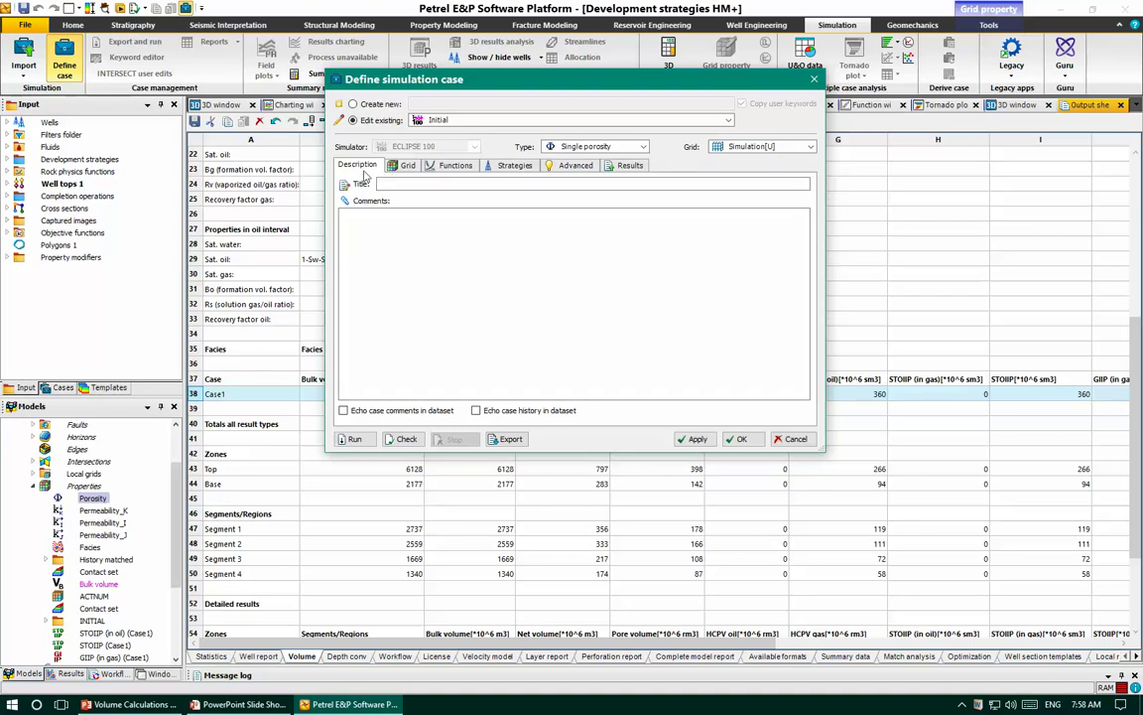
- Look through the Initial case's description, grid, functions, strategies, advanced and results settings
left_click(346, 225)
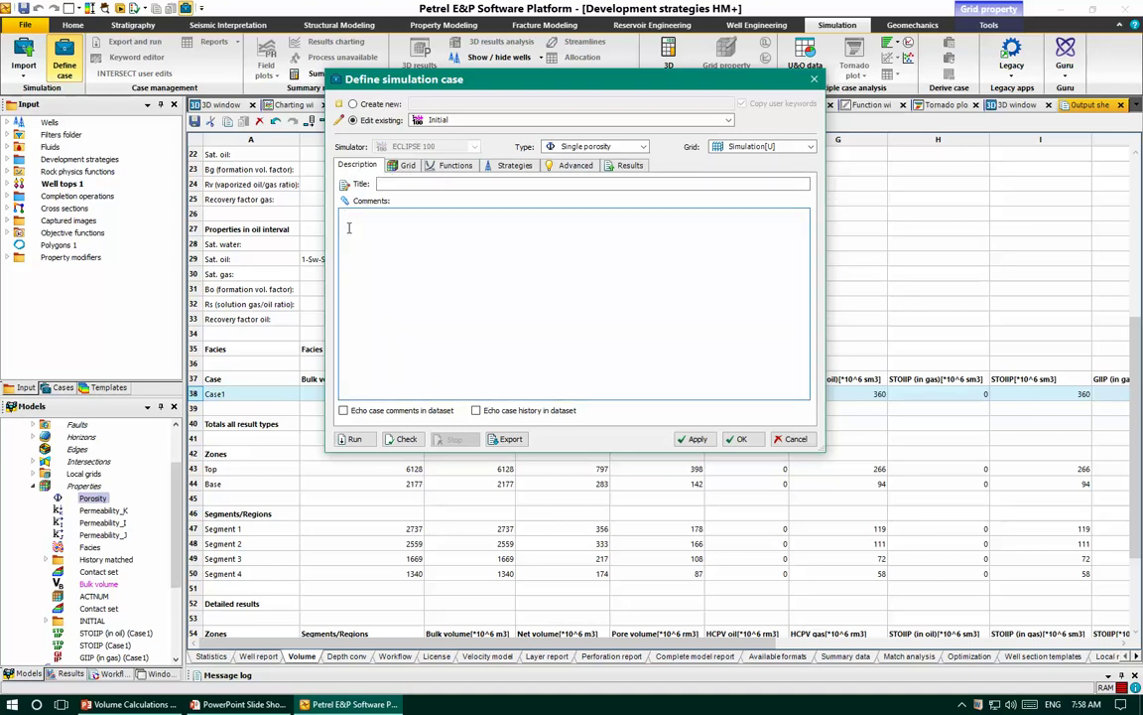
left_click(406, 165)
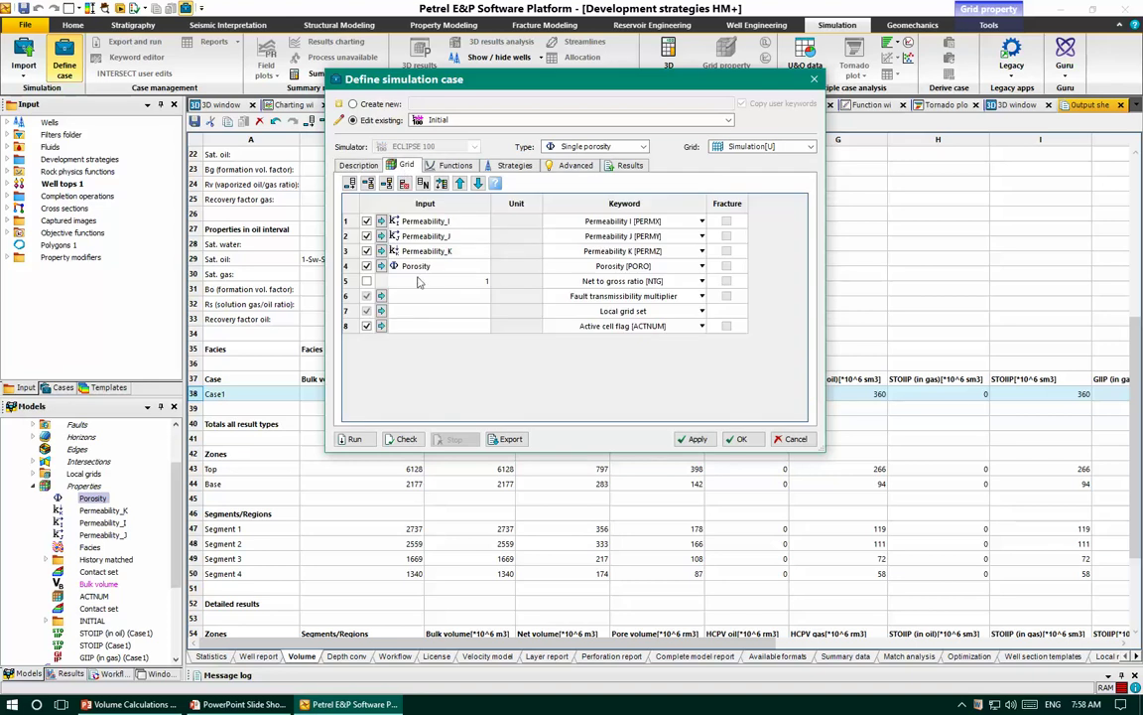
left_click(455, 166)
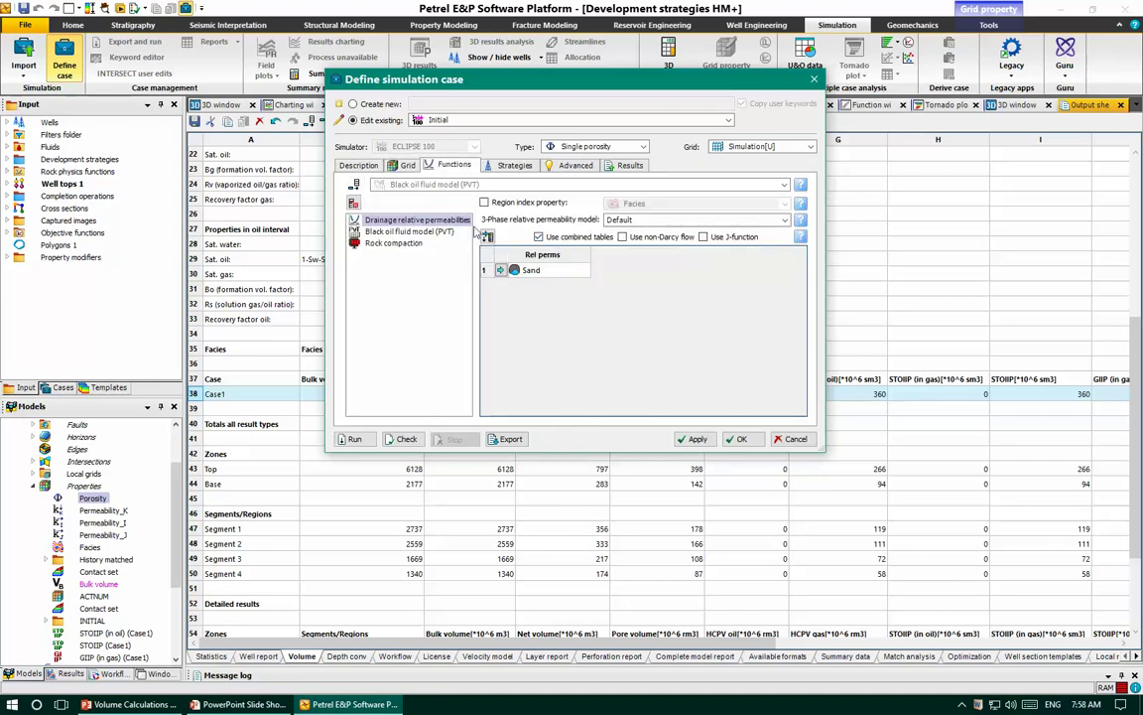
left_click(513, 165)
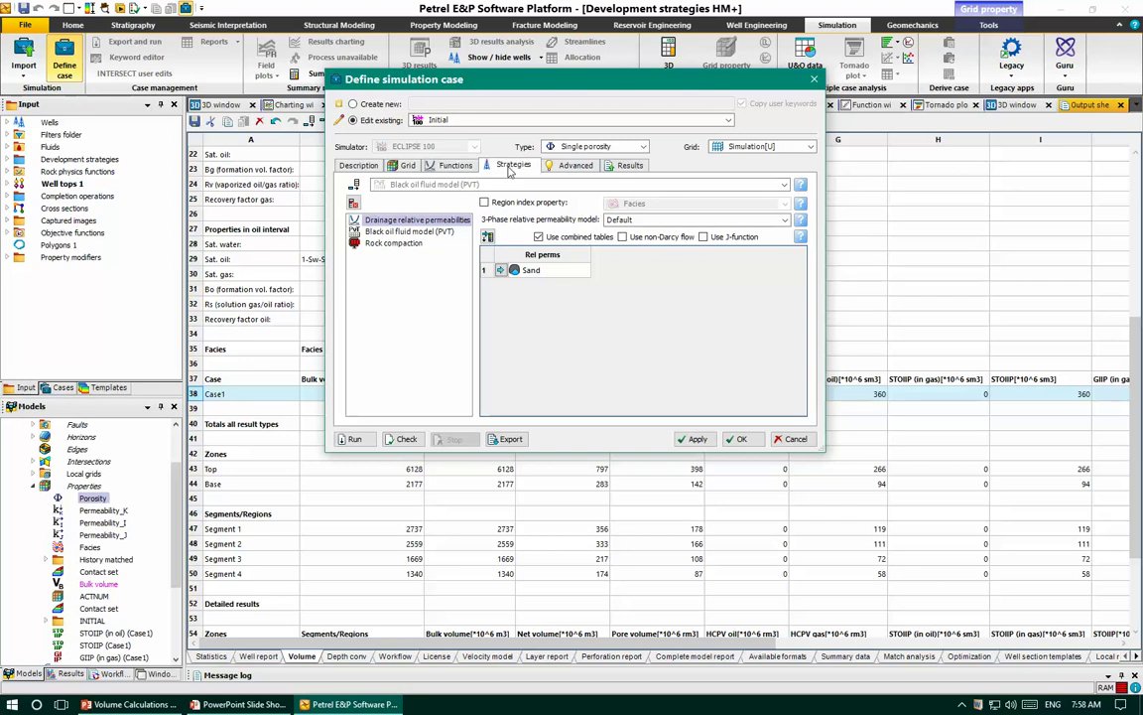
left_click(572, 166)
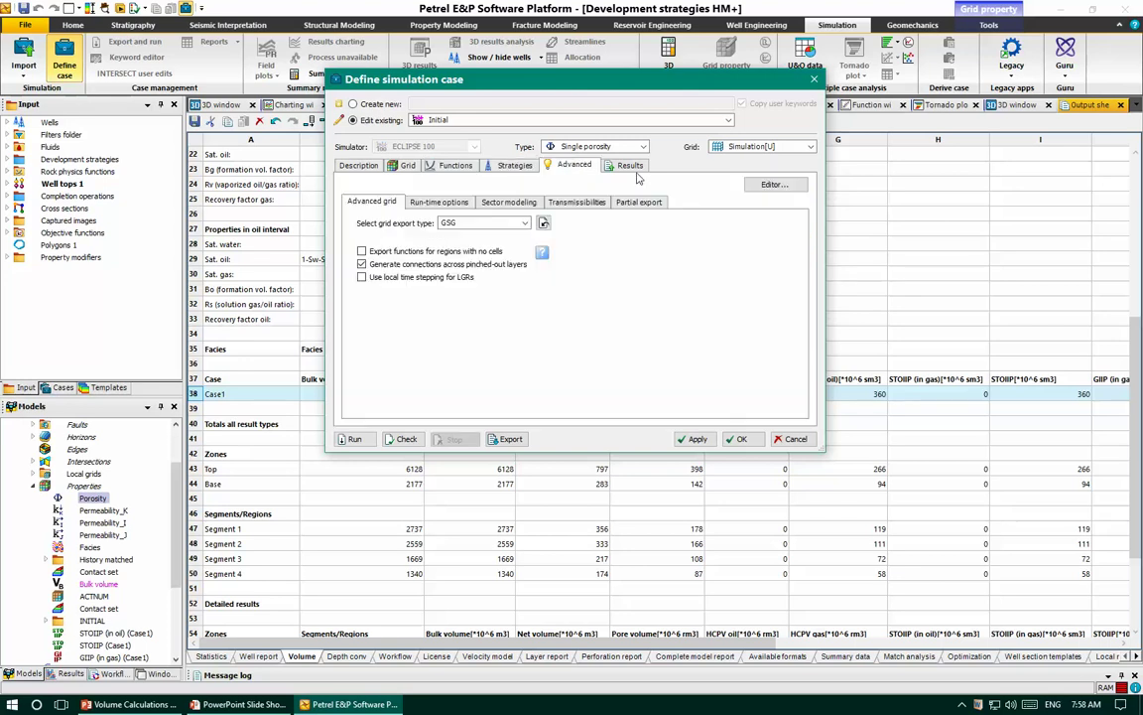
left_click(628, 165)
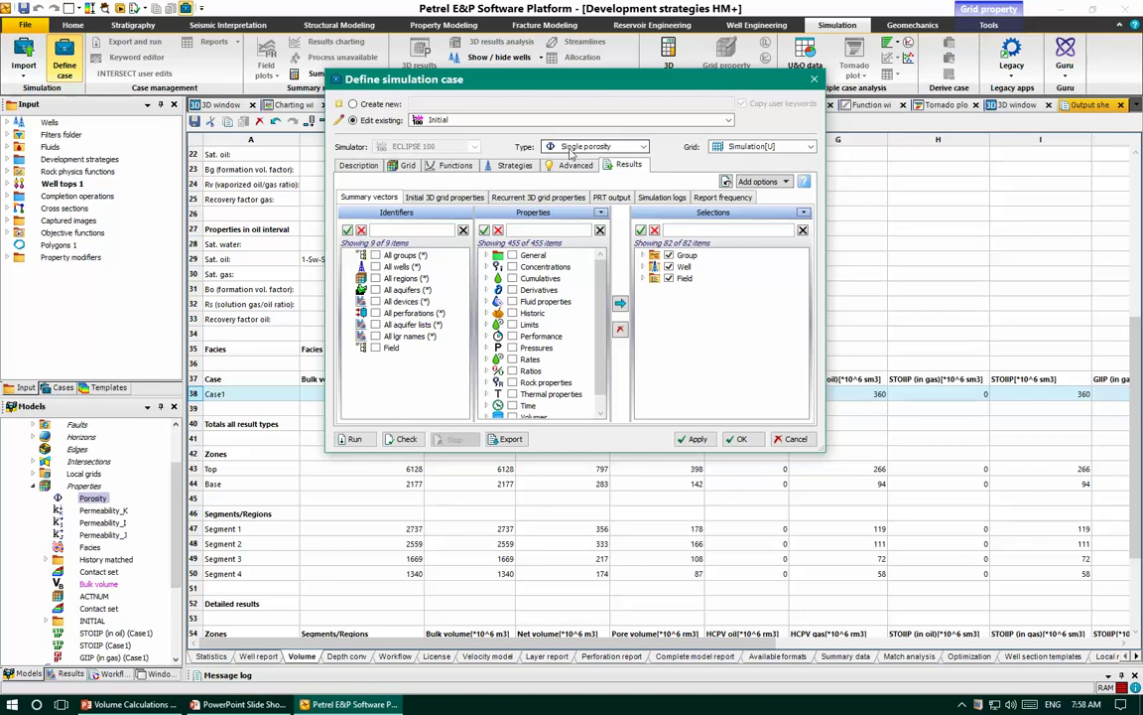
- Check the available porosity types and grids for the Initial case, keeping Single porosity and Simulation[U]
left_click(574, 148)
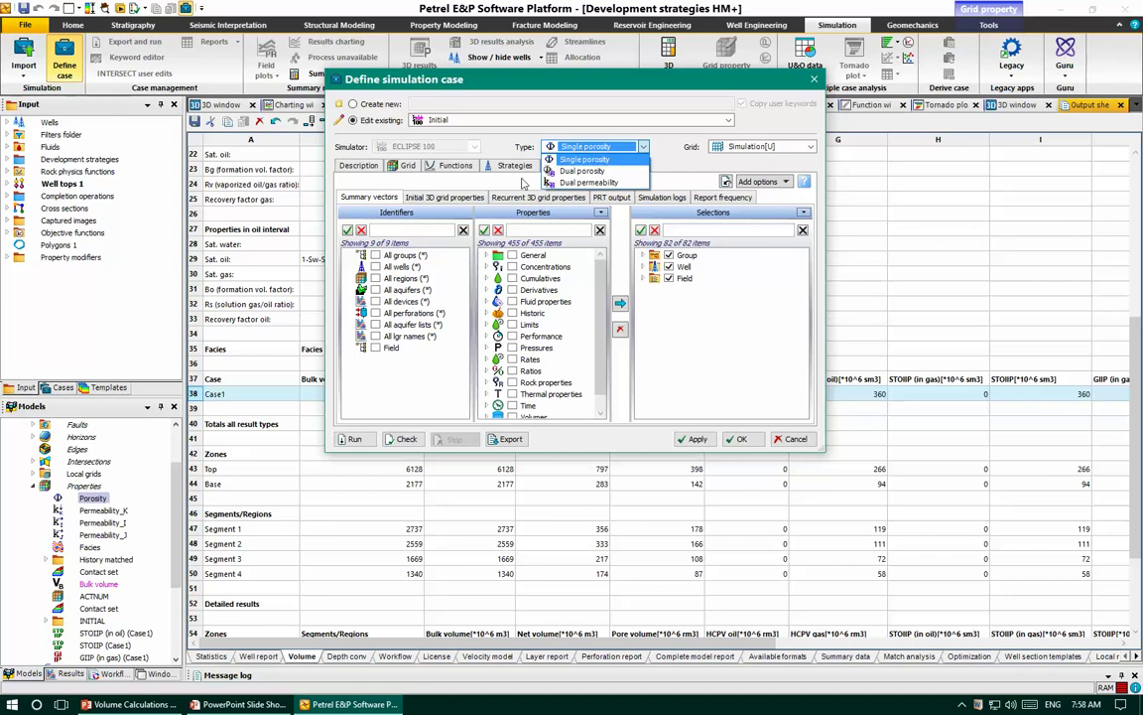
left_click(742, 149)
left_click(742, 148)
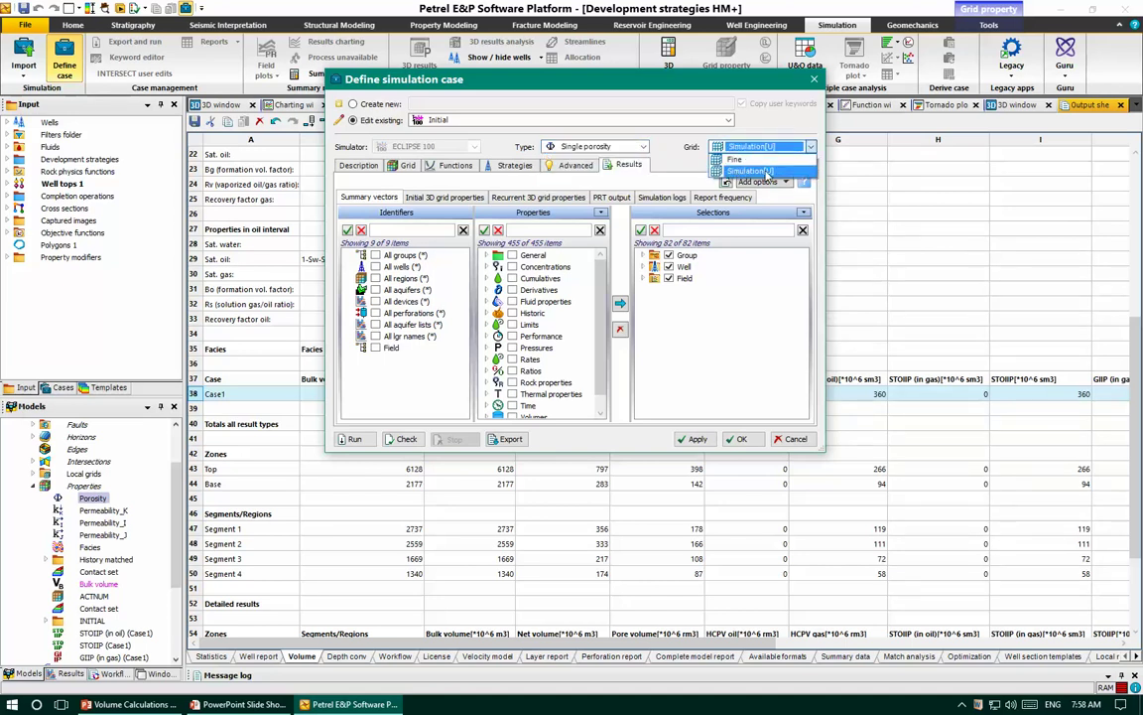
left_click(458, 119)
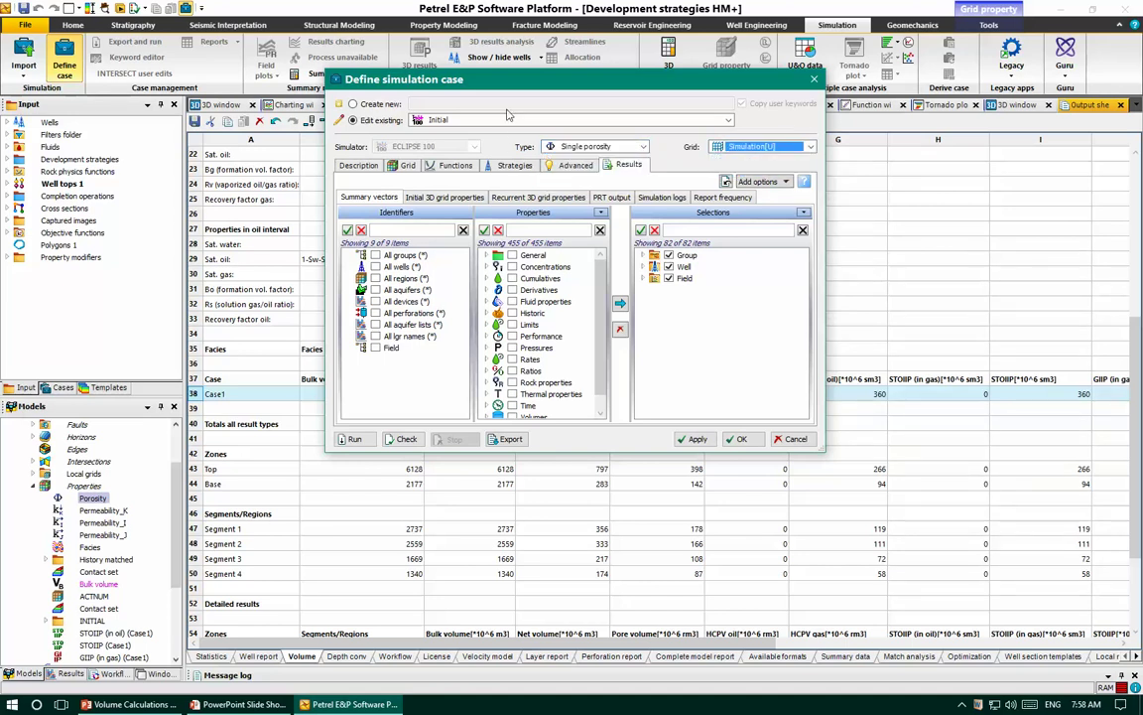
- Review the permeability, porosity and net-to-gross inputs assigned to the Initial case's grid keywords
left_click(357, 165)
left_click(404, 165)
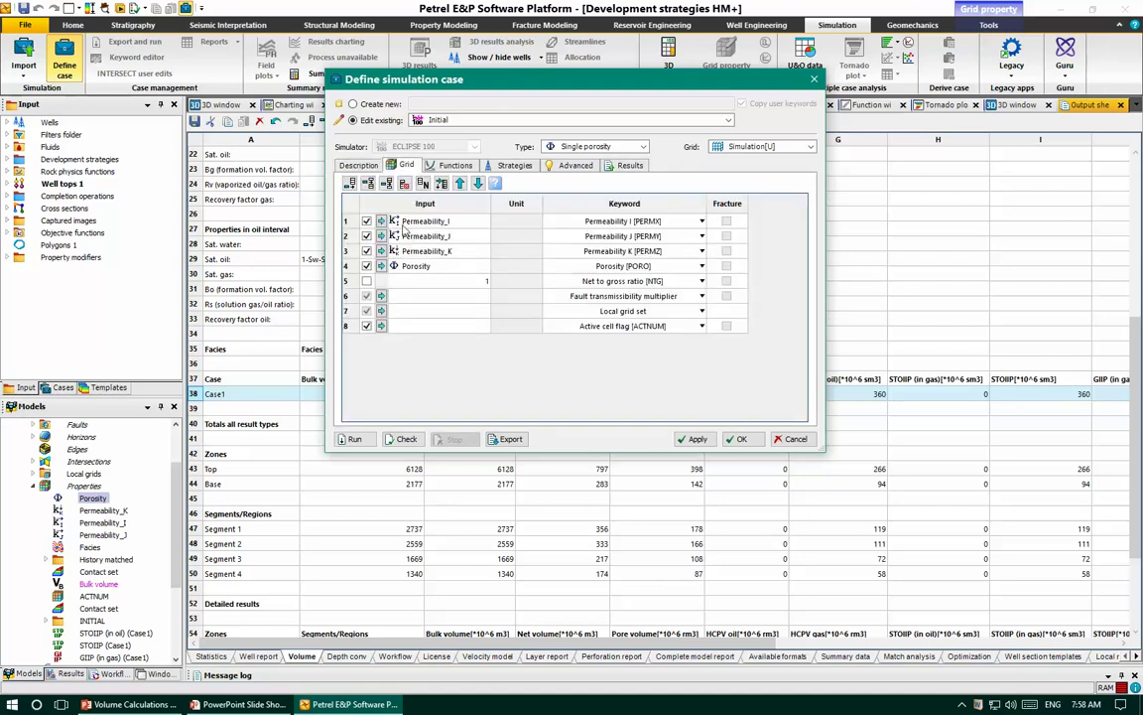
mouse_move(410, 256)
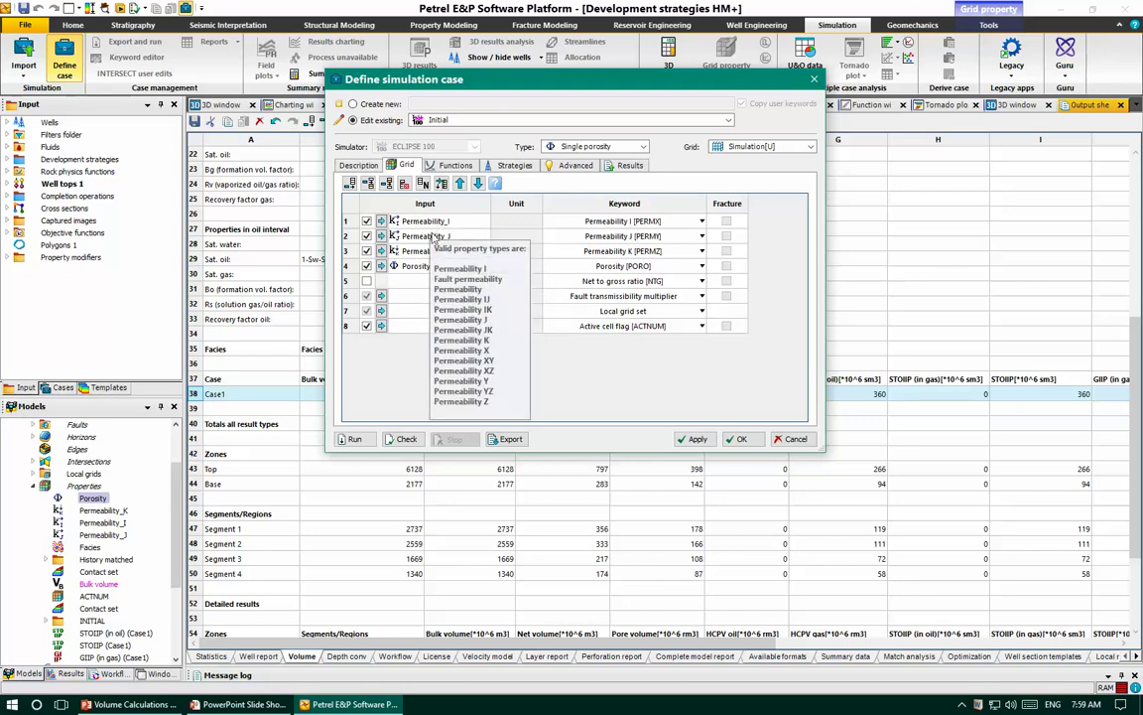
left_click(422, 281)
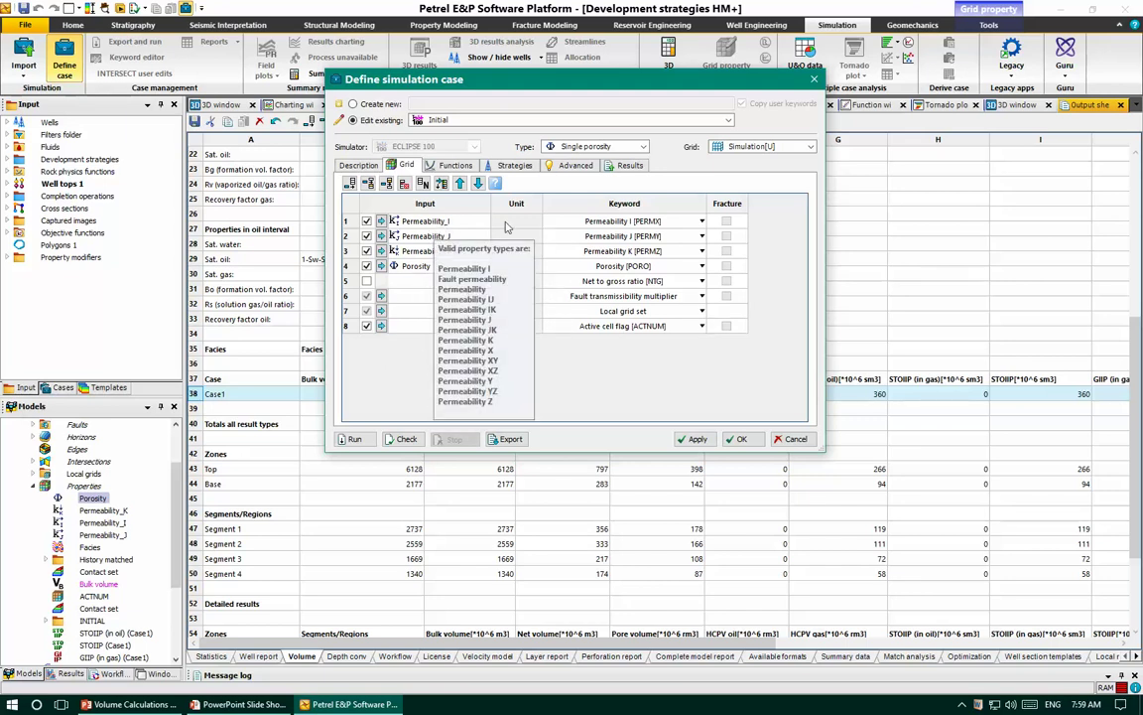
type("1")
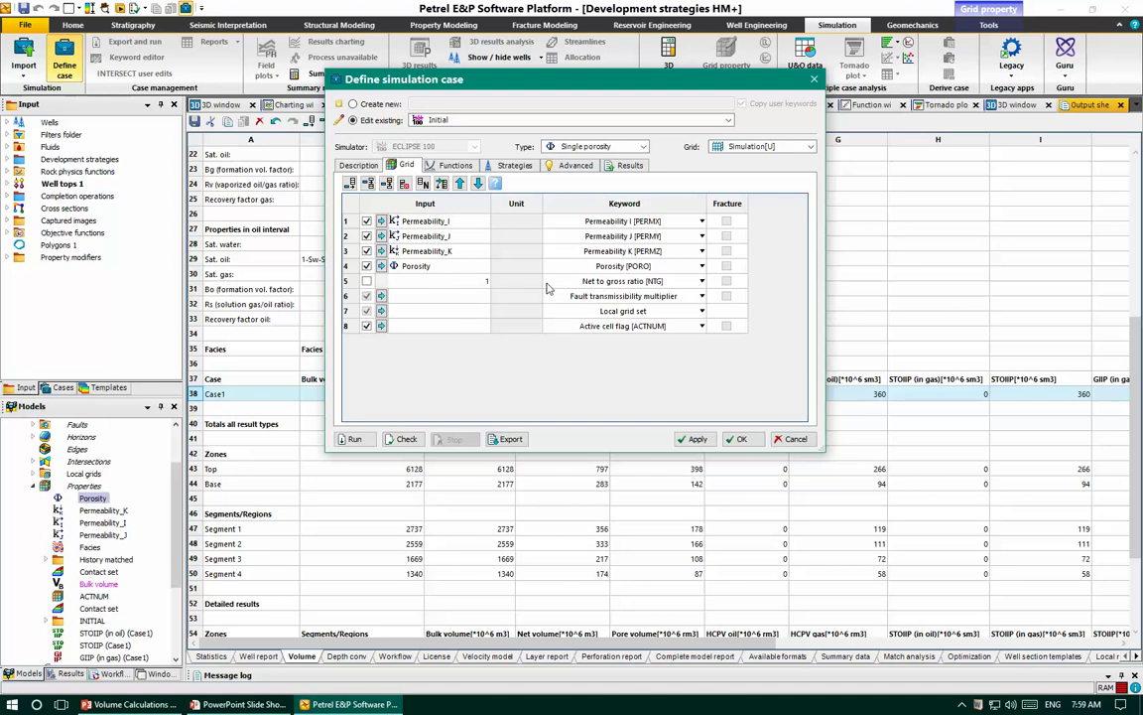
- Assign Initial condition 1 of the Light oil + gas fluid to the case's black oil fluid model
left_click(452, 165)
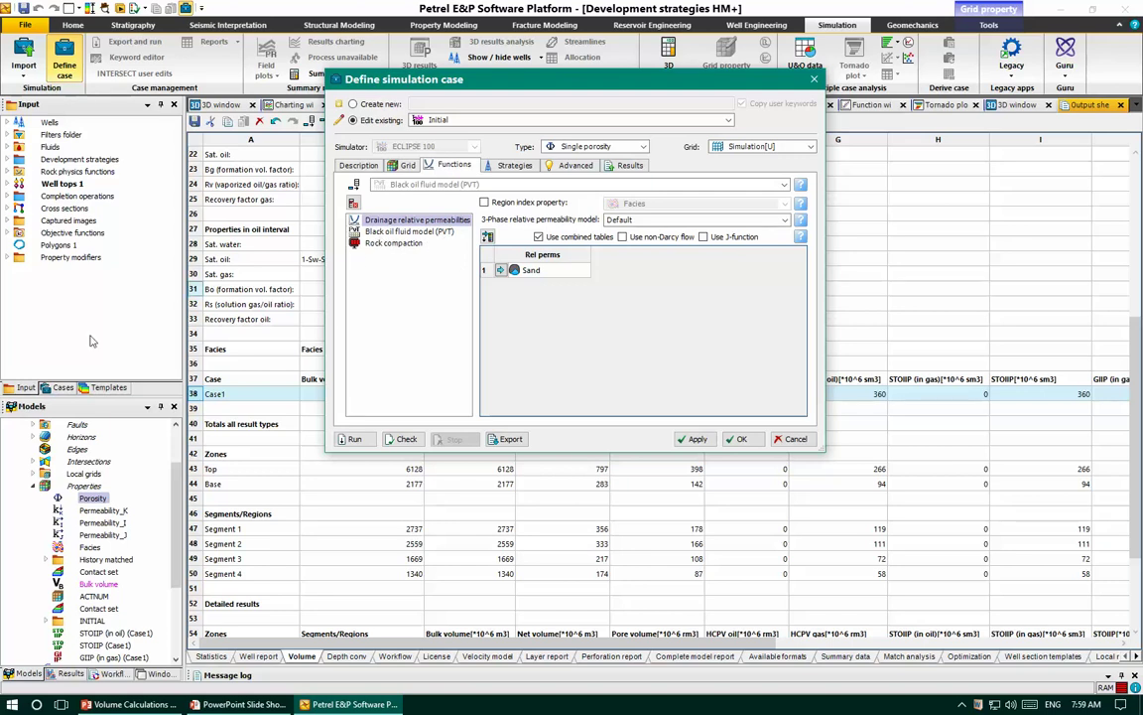
left_click(18, 389)
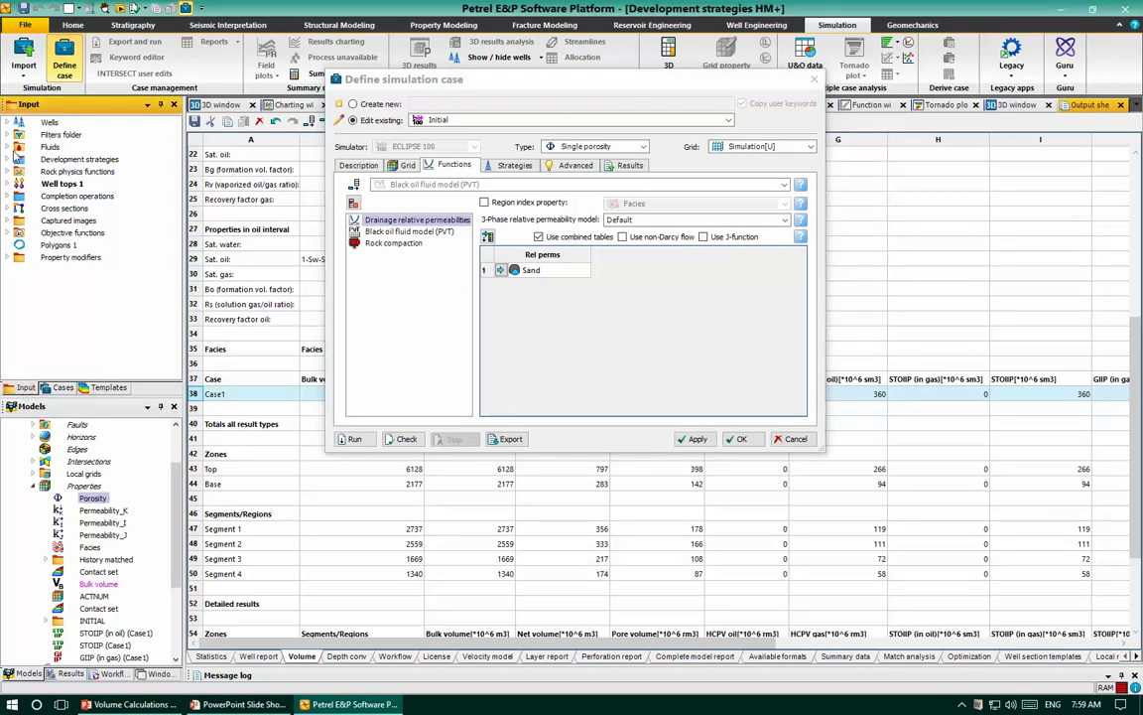
double_click(17, 146)
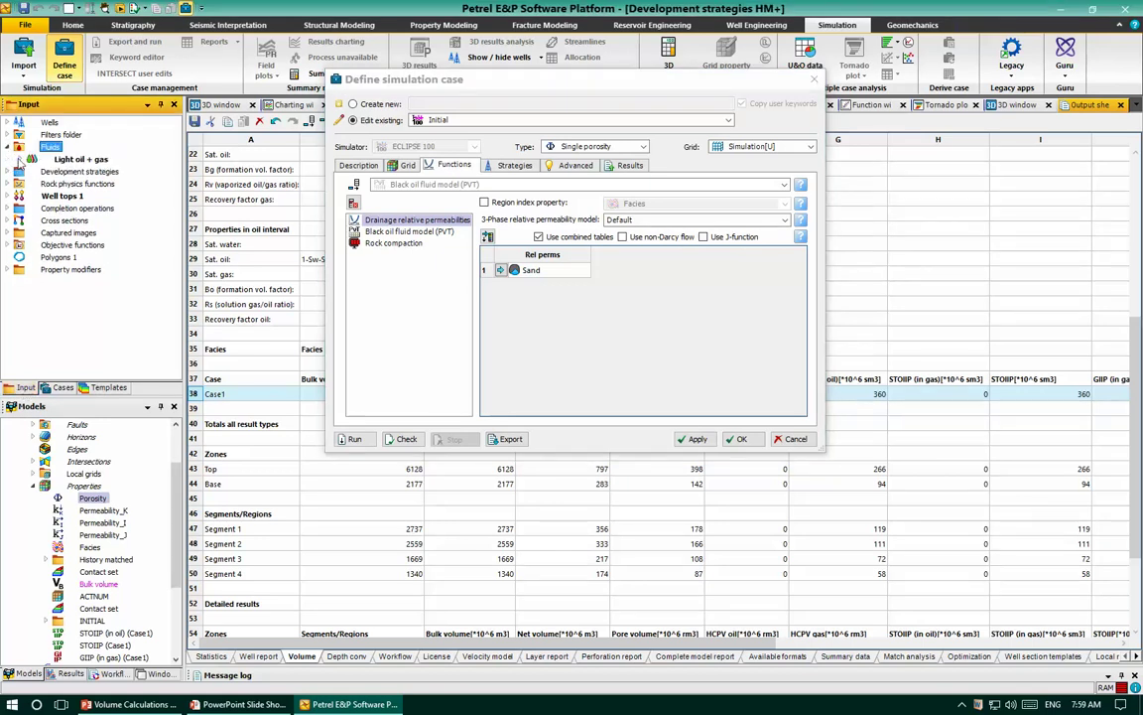
left_click(21, 159)
left_click(77, 207)
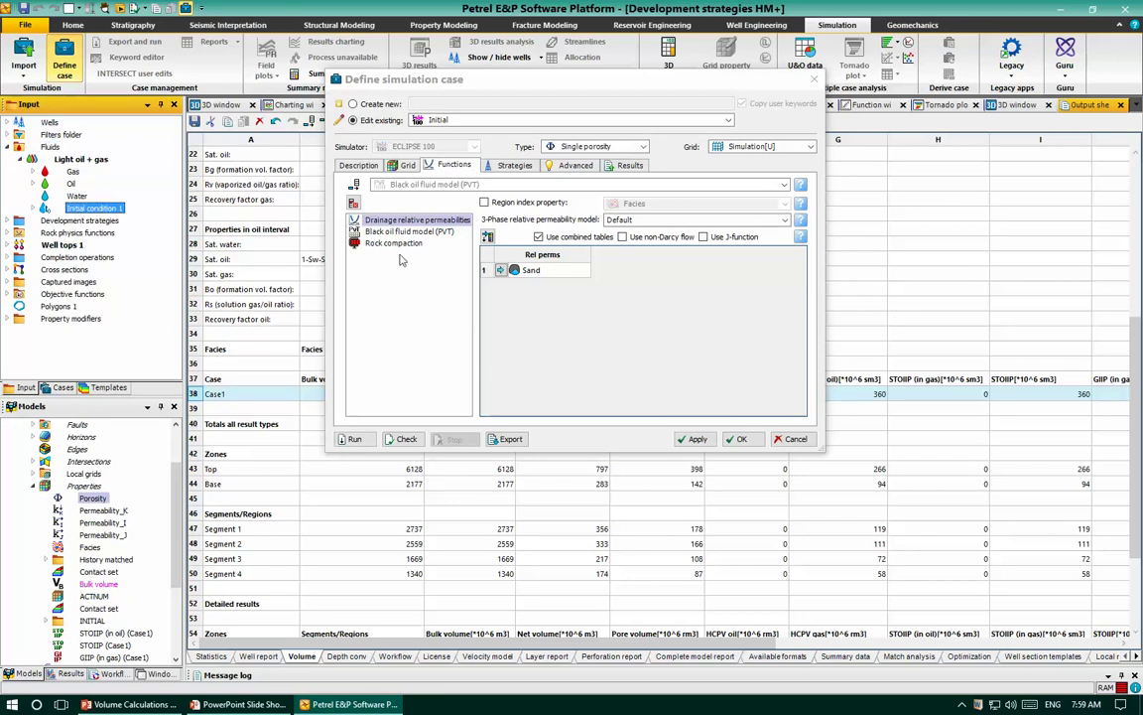
left_click(363, 231)
left_click(544, 276)
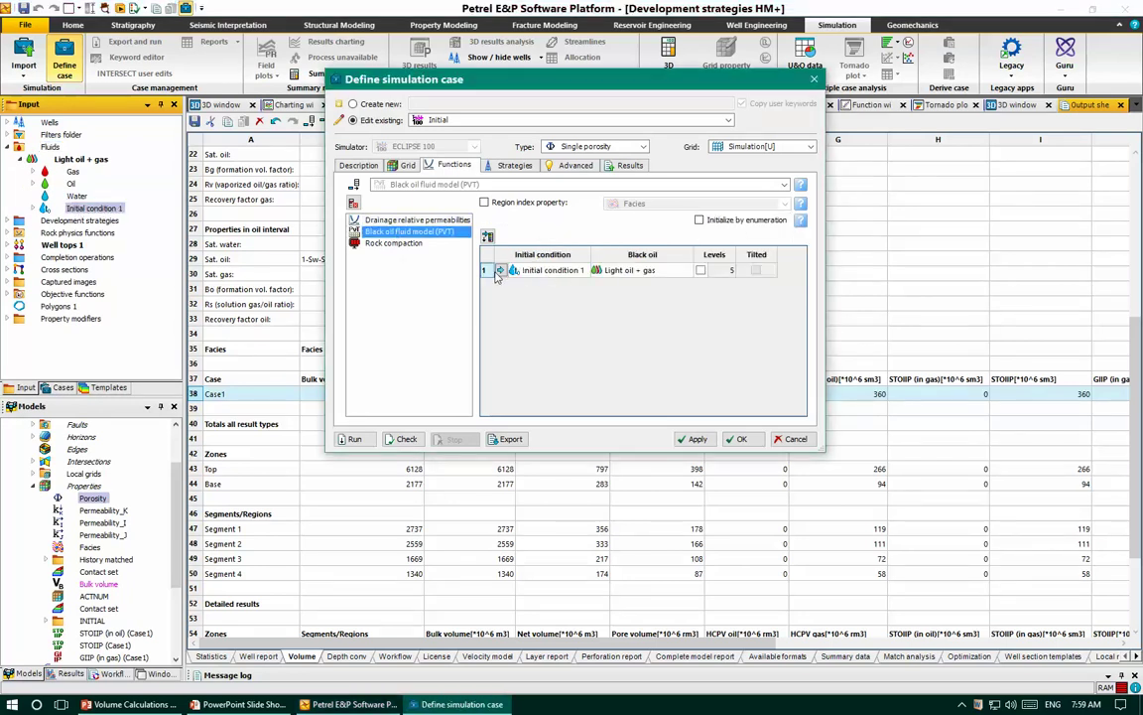
- Assign the Sand rock physics function to the case's drainage relative permeabilities
left_click(397, 220)
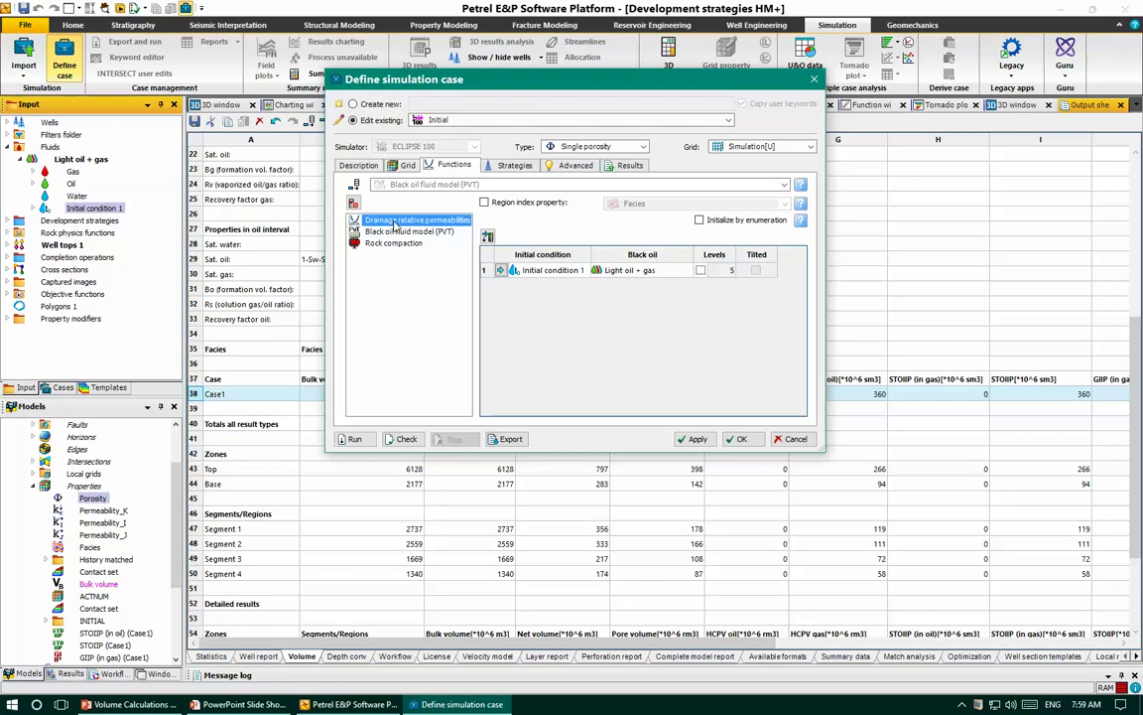
left_click(18, 234)
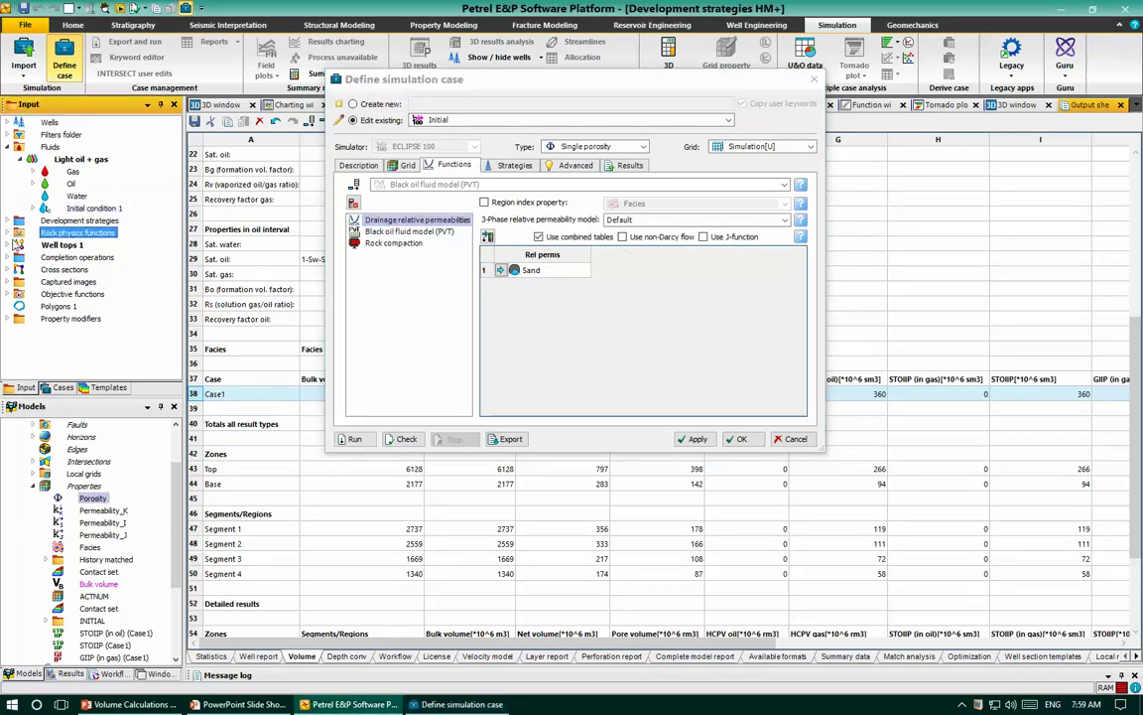
left_click(7, 232)
left_click(62, 244)
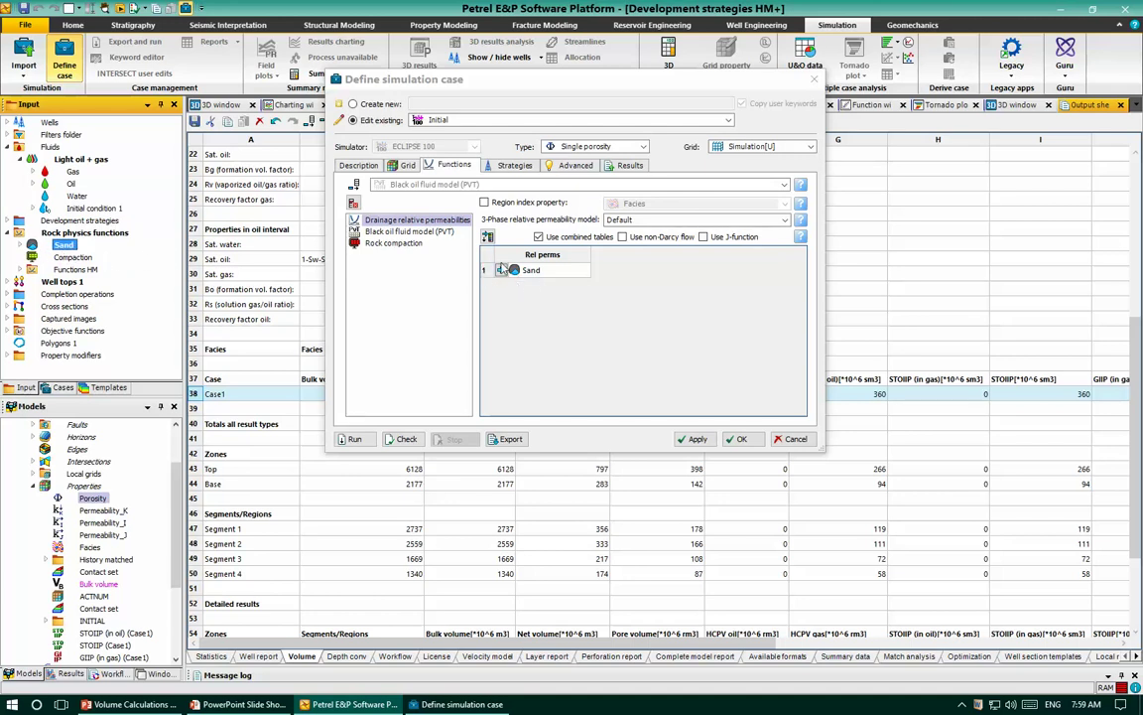
left_click(463, 250)
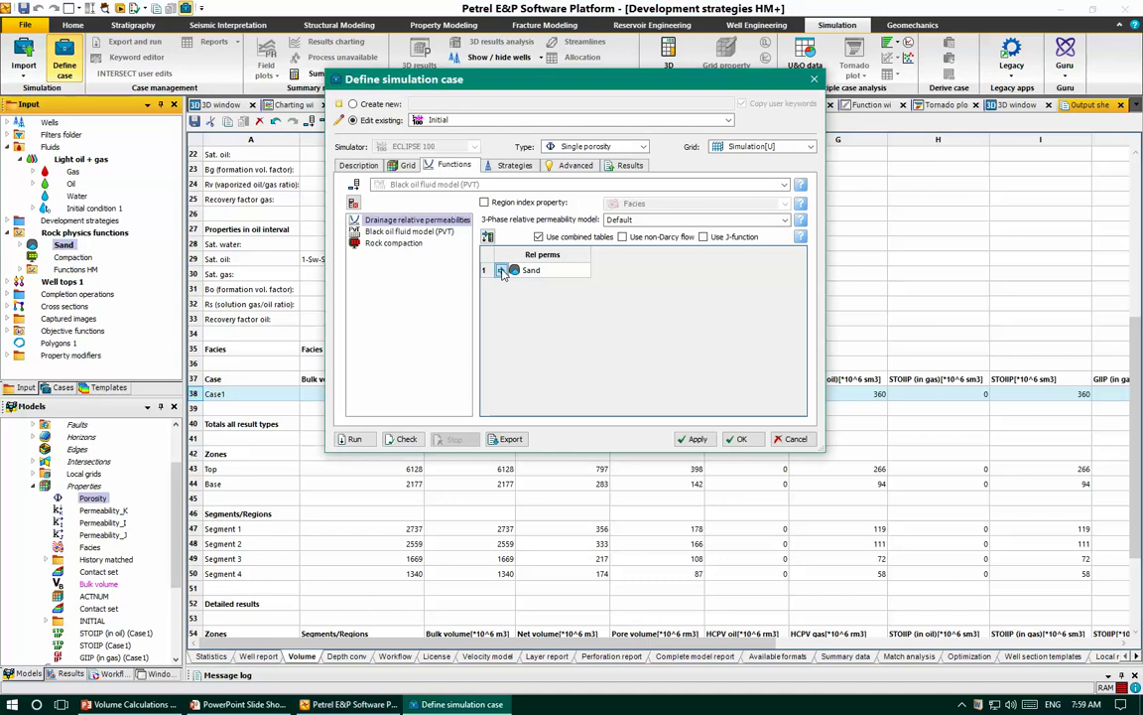
- Assign the Compaction function to the case's rock compaction and show its development strategy settings
left_click(402, 244)
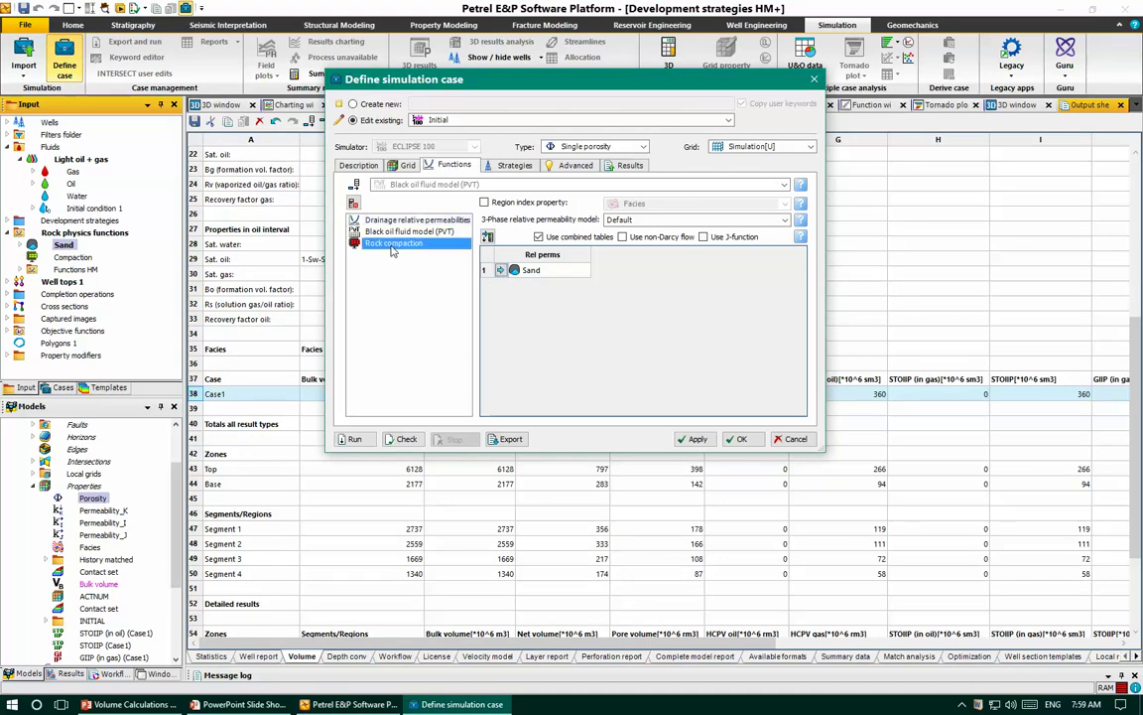
left_click(69, 257)
left_click(442, 248)
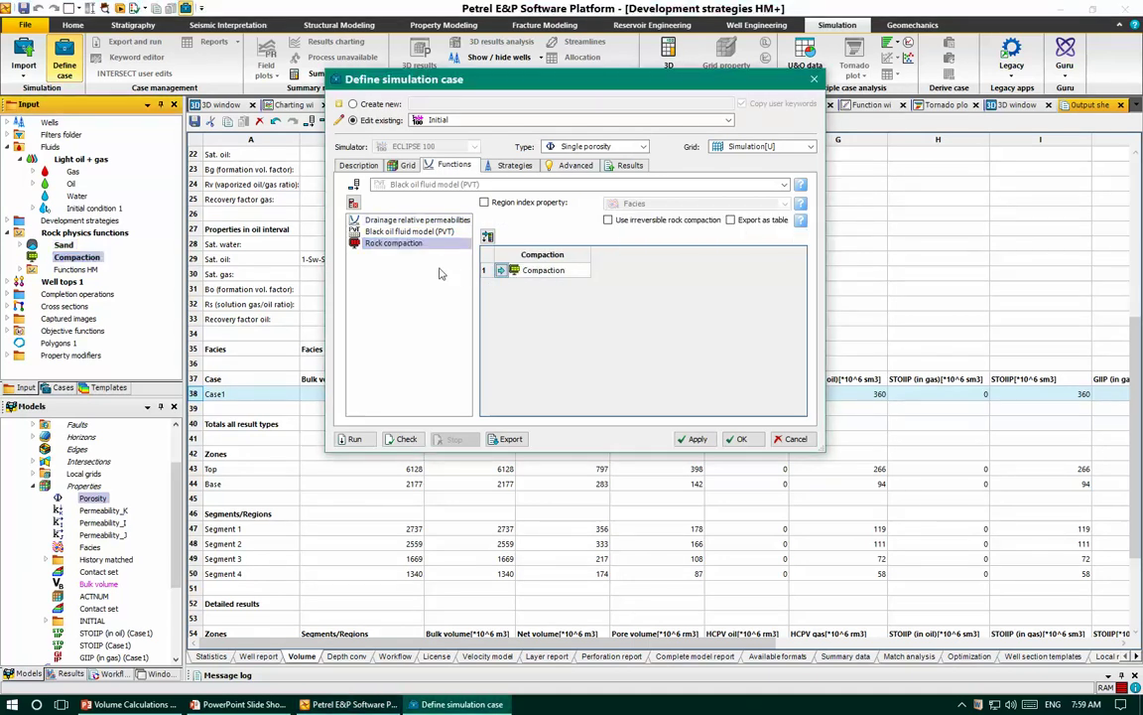
left_click(512, 166)
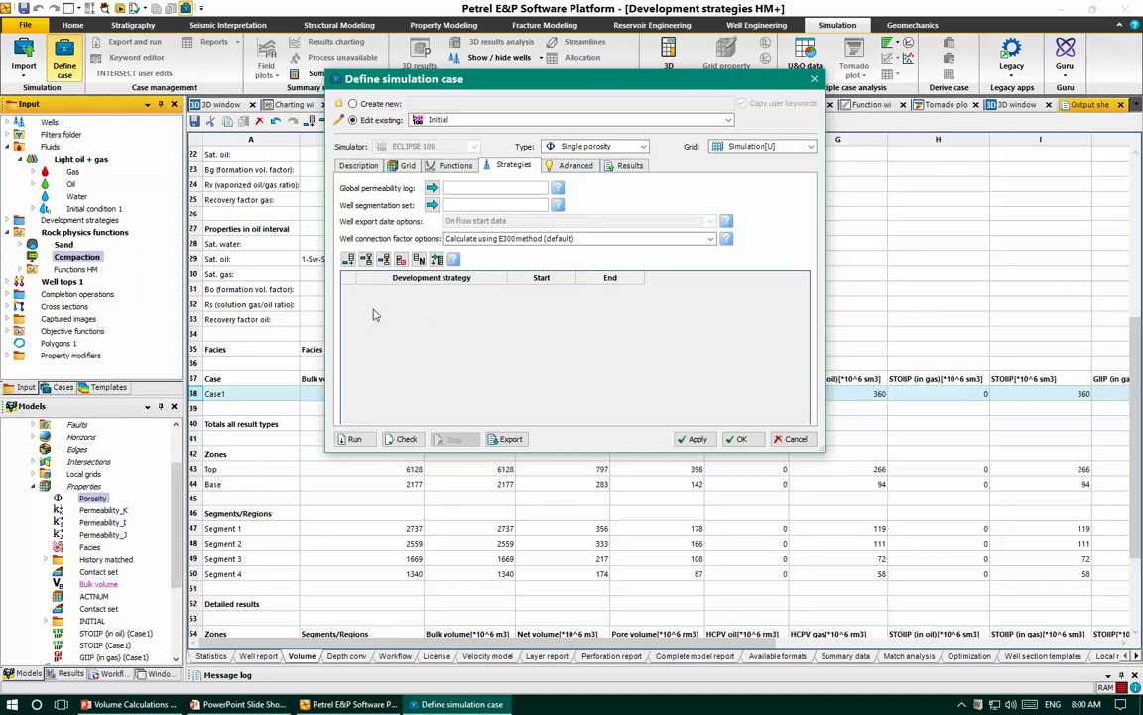
- Review the Initial case's advanced grid and run-time options, including the simulation runtime limit
left_click(572, 165)
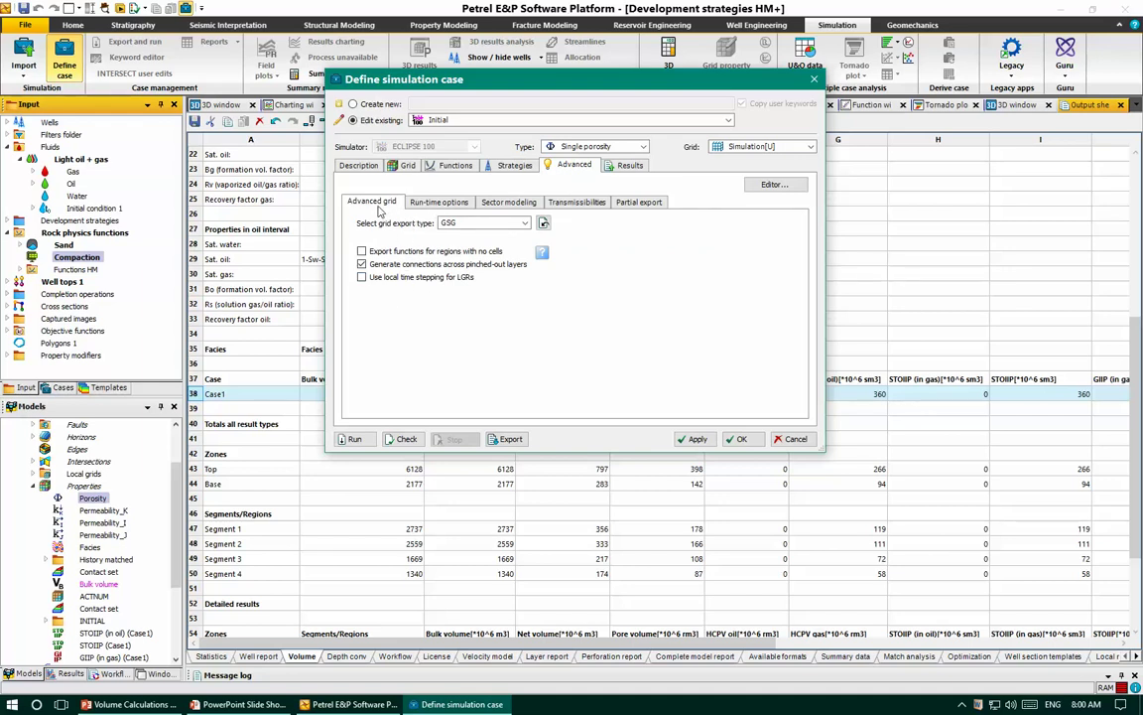
left_click(411, 201)
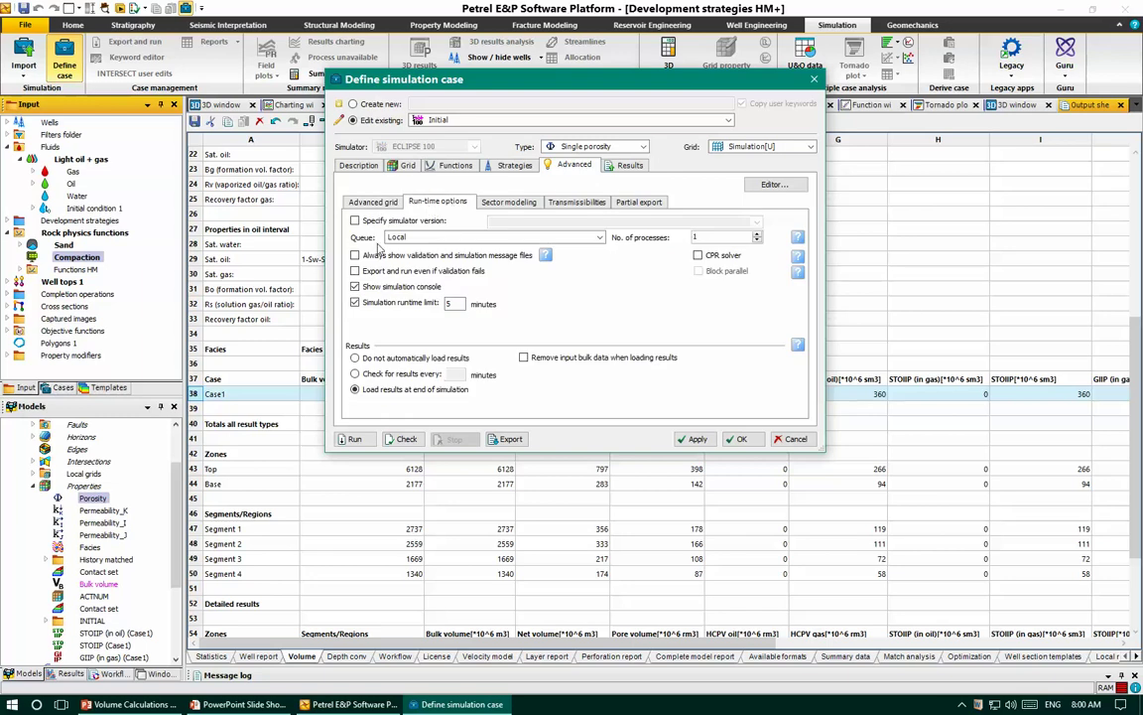
double_click(448, 304)
- Review the summary vectors and the initial 3D grid properties, under Ratios and Rock properties, selected as the case's results
left_click(629, 167)
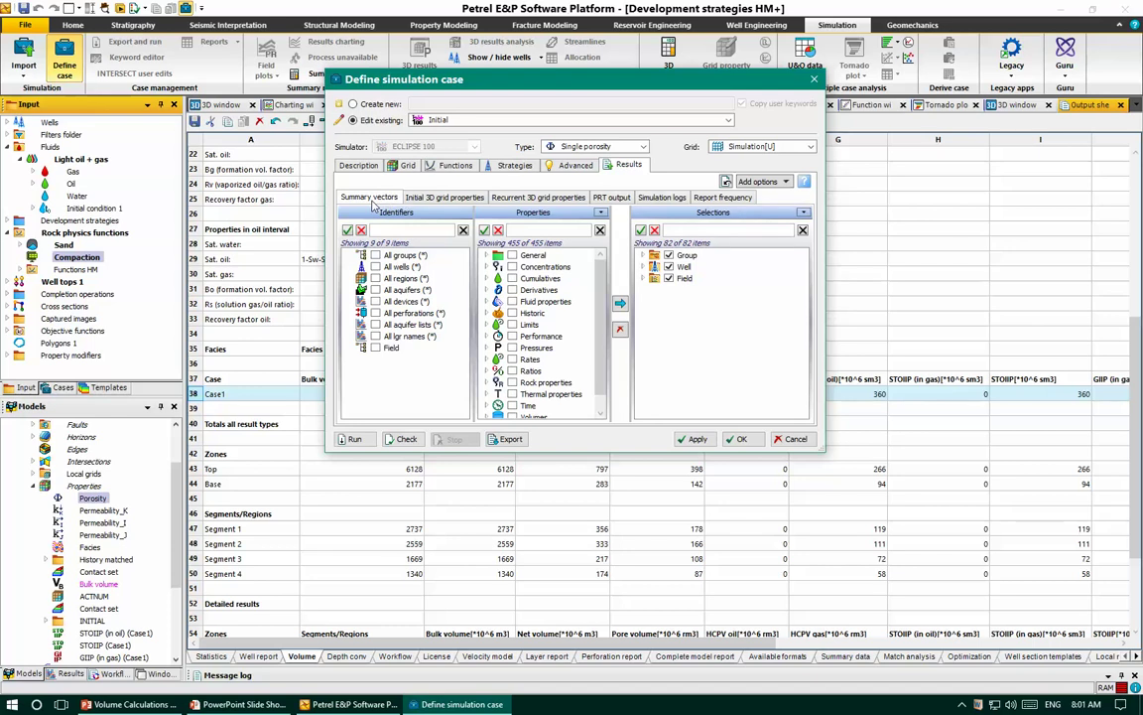
left_click(441, 197)
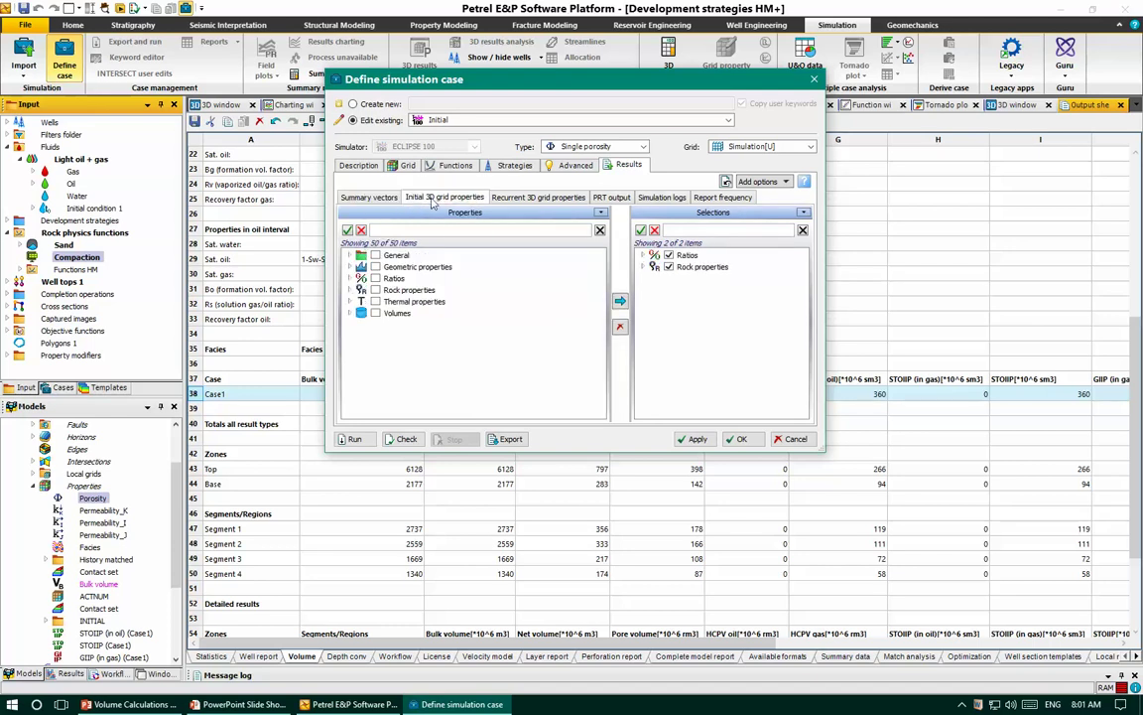
left_click(643, 255)
left_click(643, 278)
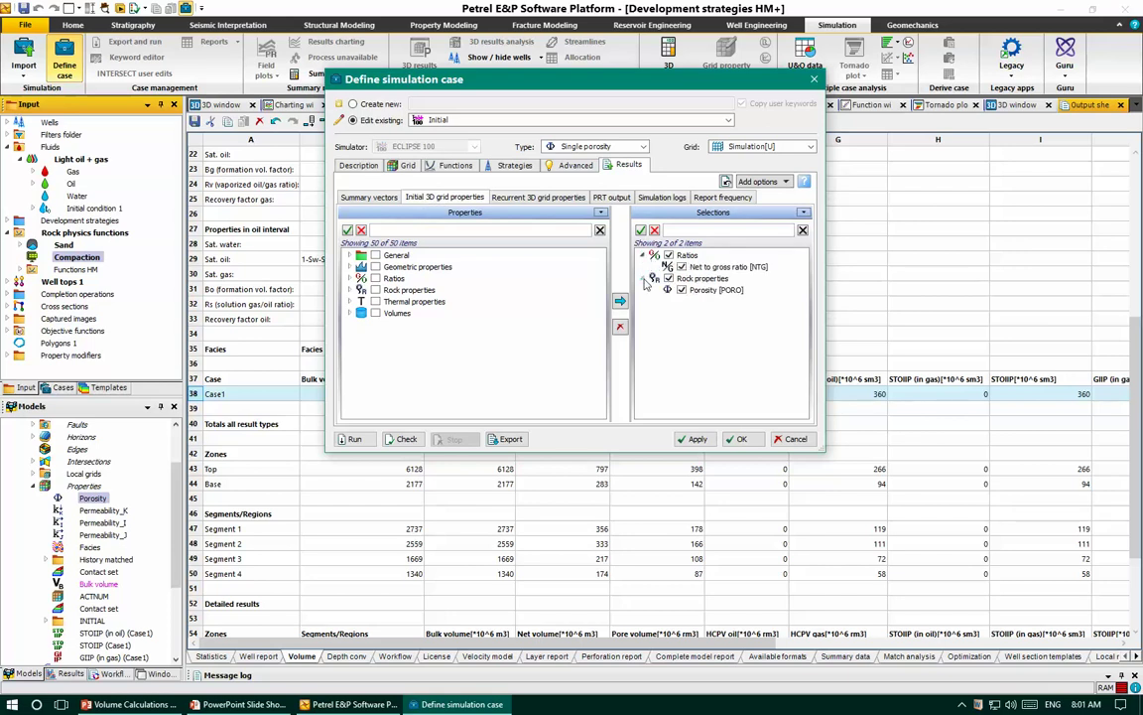
- Review the recurrent 3D grid properties and the PRT output items selected for the case, expanding their General, Fluid and Rock properties groups
left_click(537, 198)
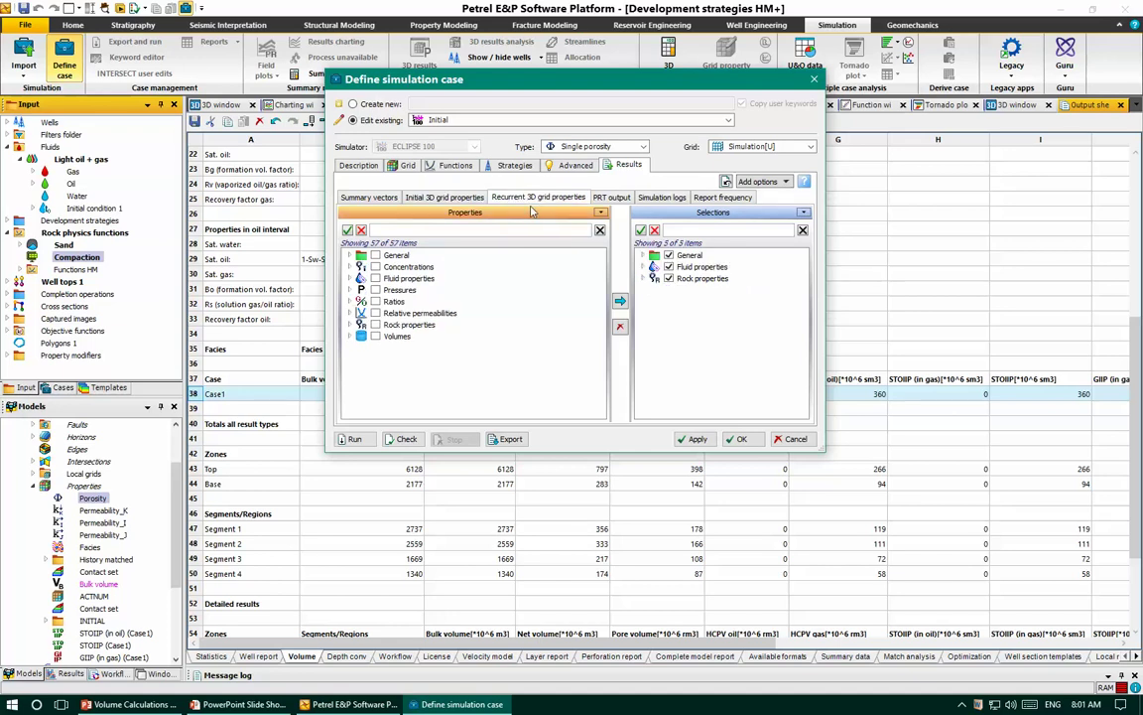
left_click(644, 255)
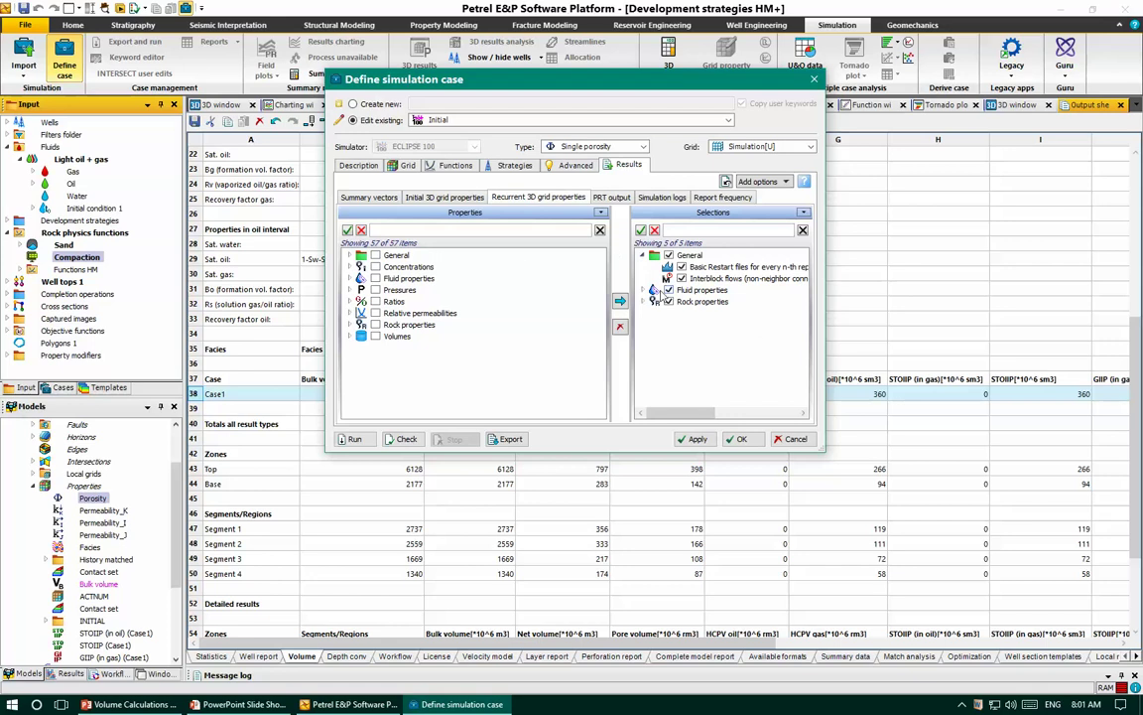
left_click(643, 290)
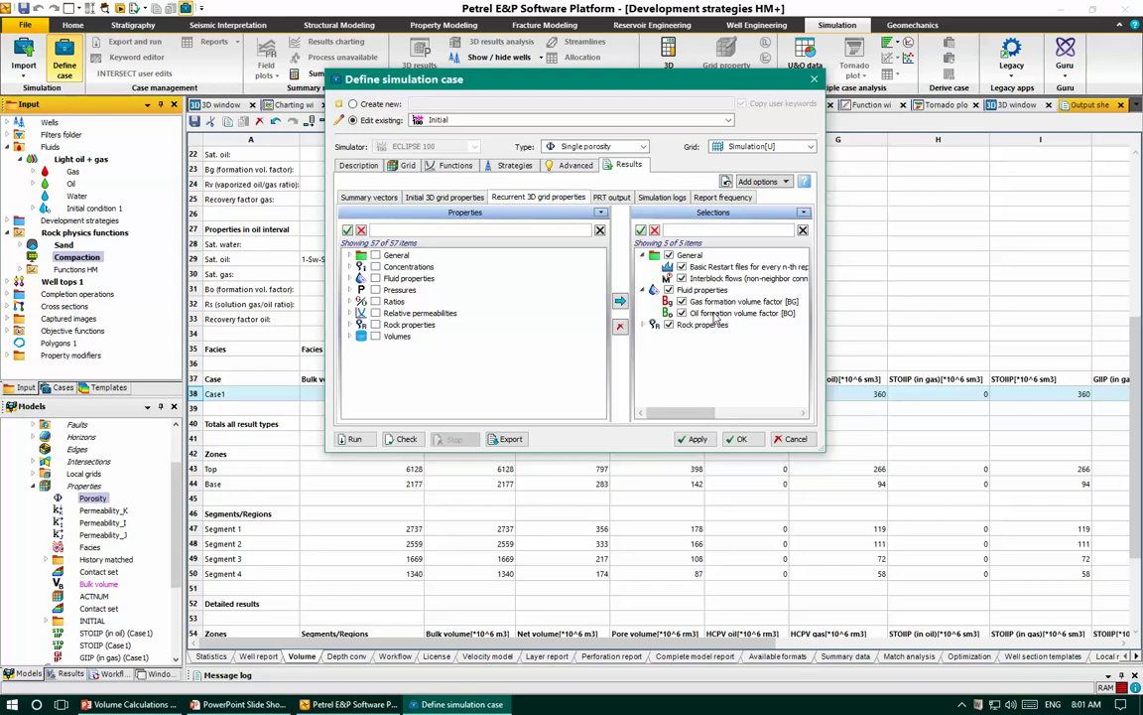
left_click(641, 325)
left_click(719, 338)
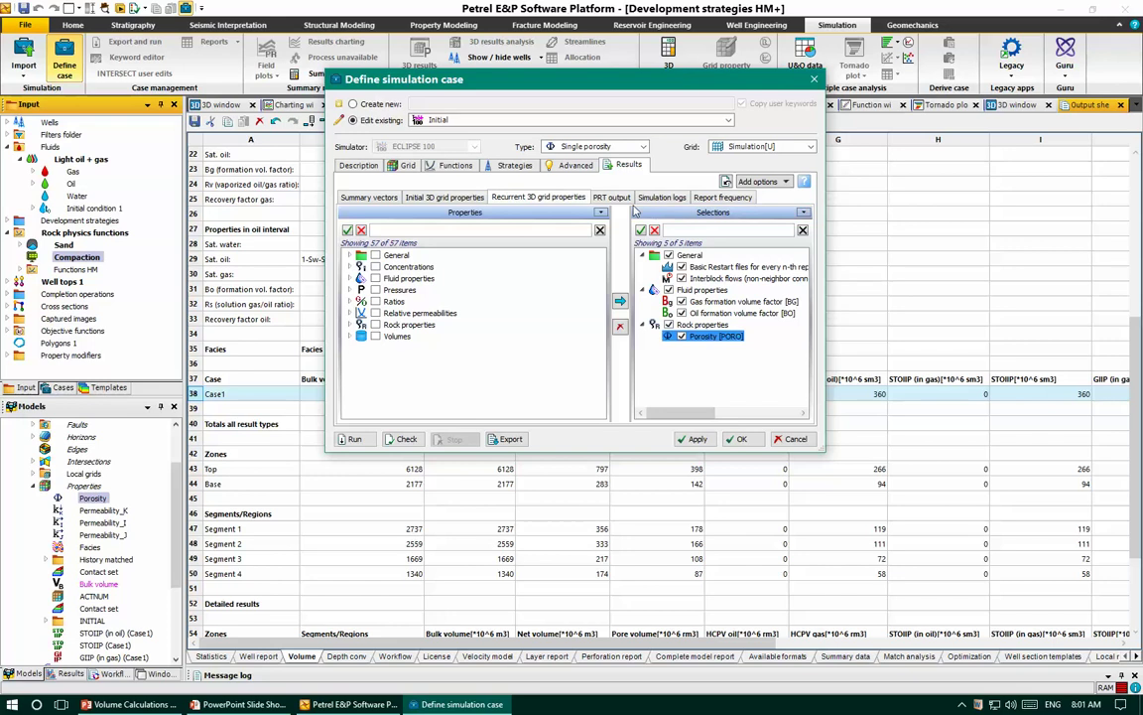
left_click(604, 198)
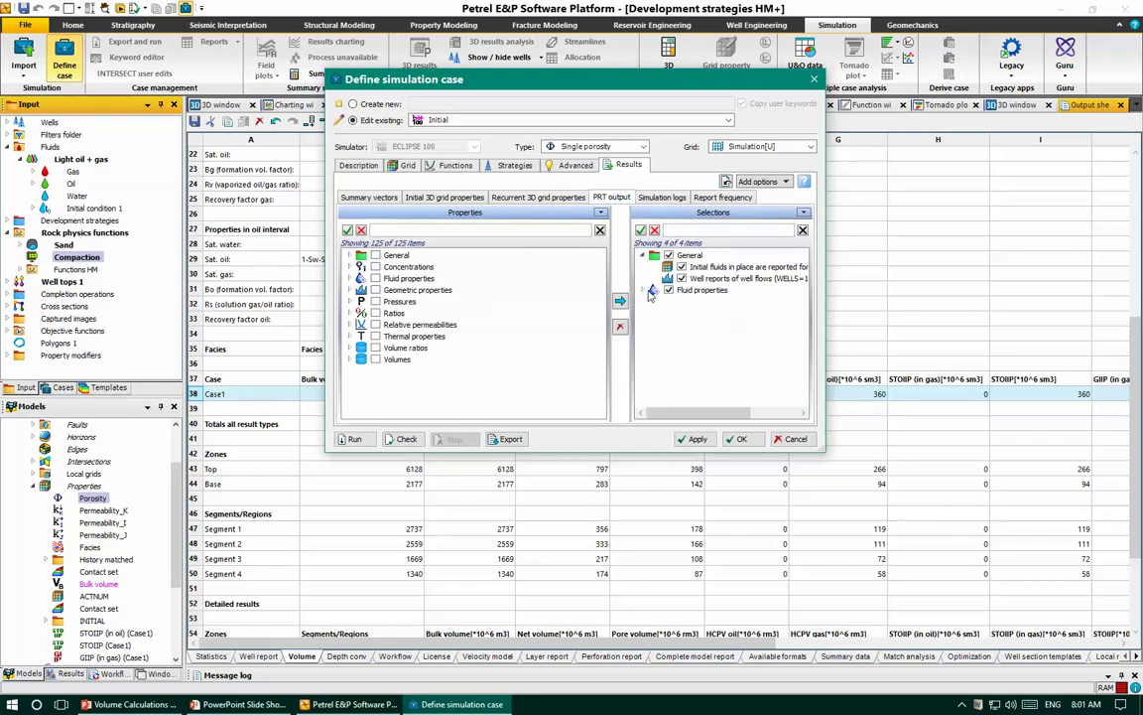
left_click(651, 290)
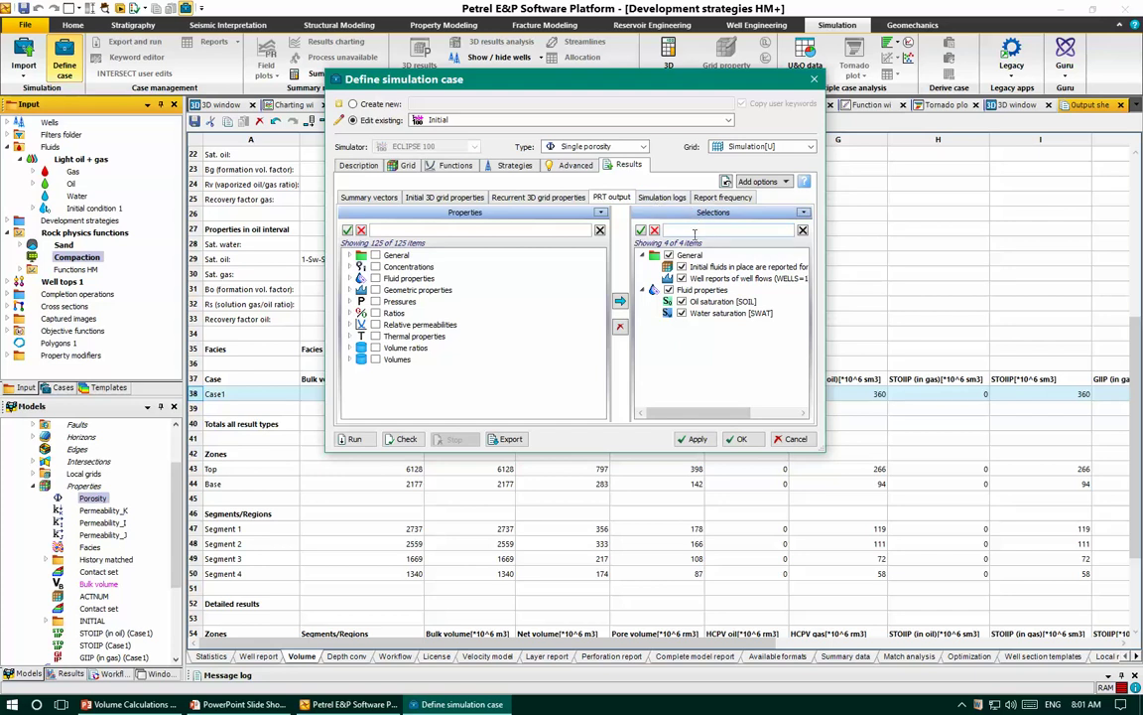
- Apply the Initial case's settings, run its ECLIPSE simulation with the console enlarged, and close the case definition
left_click(698, 442)
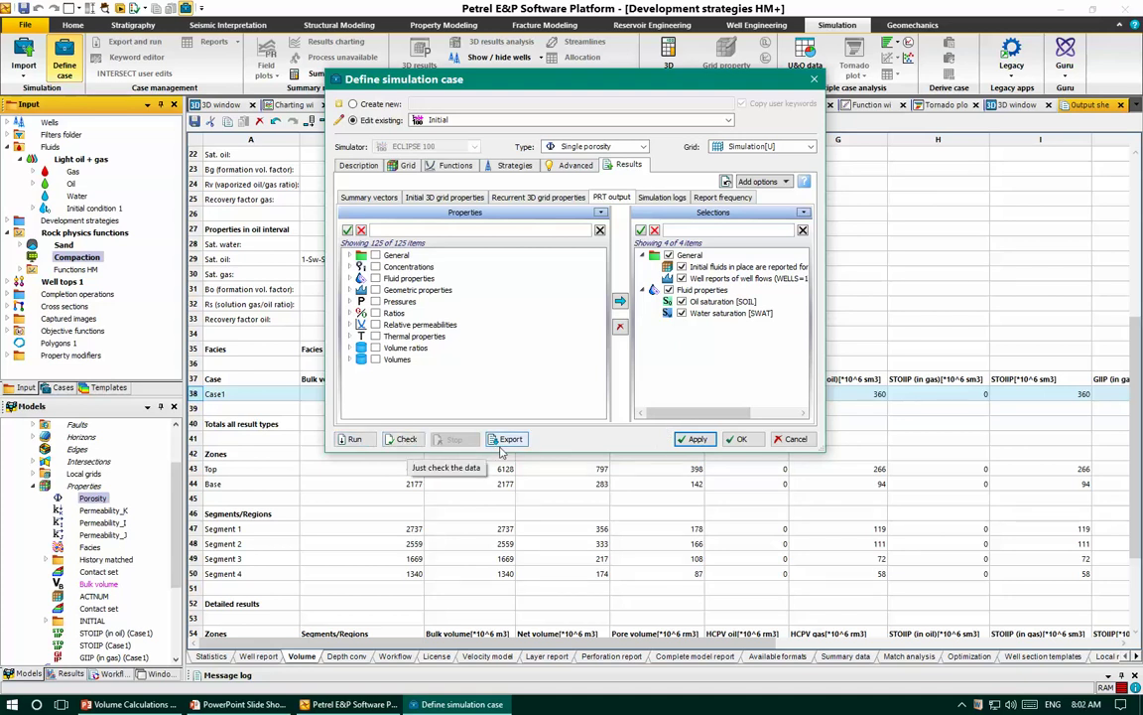
left_click(349, 442)
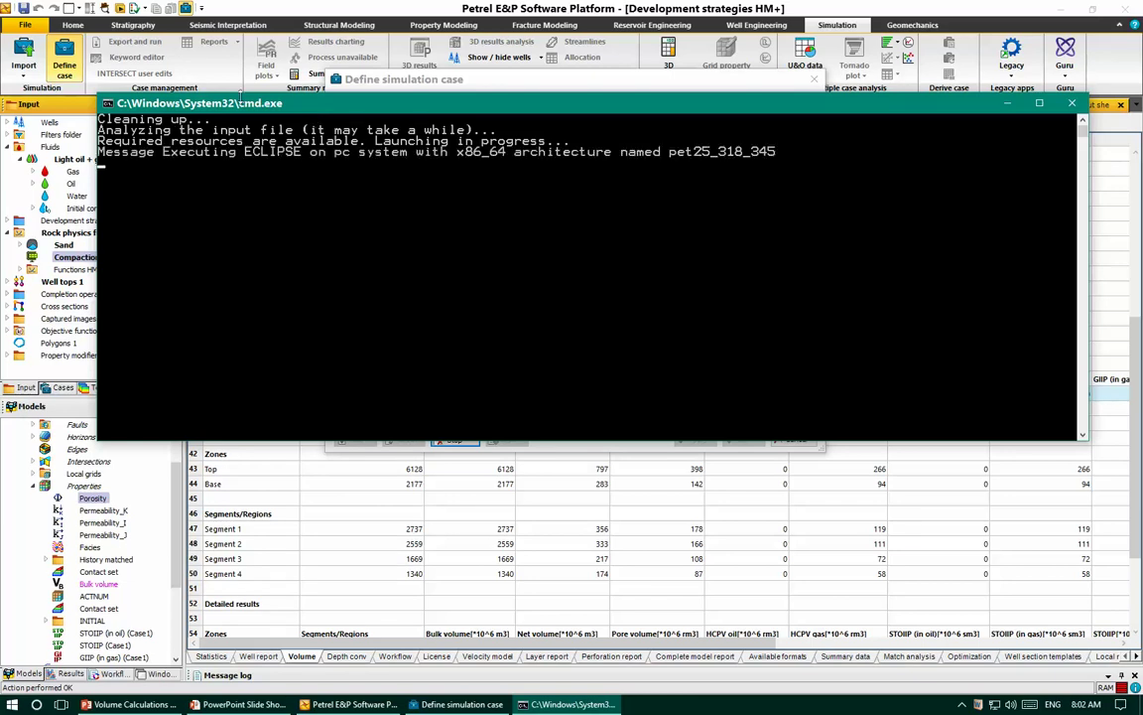
double_click(258, 102)
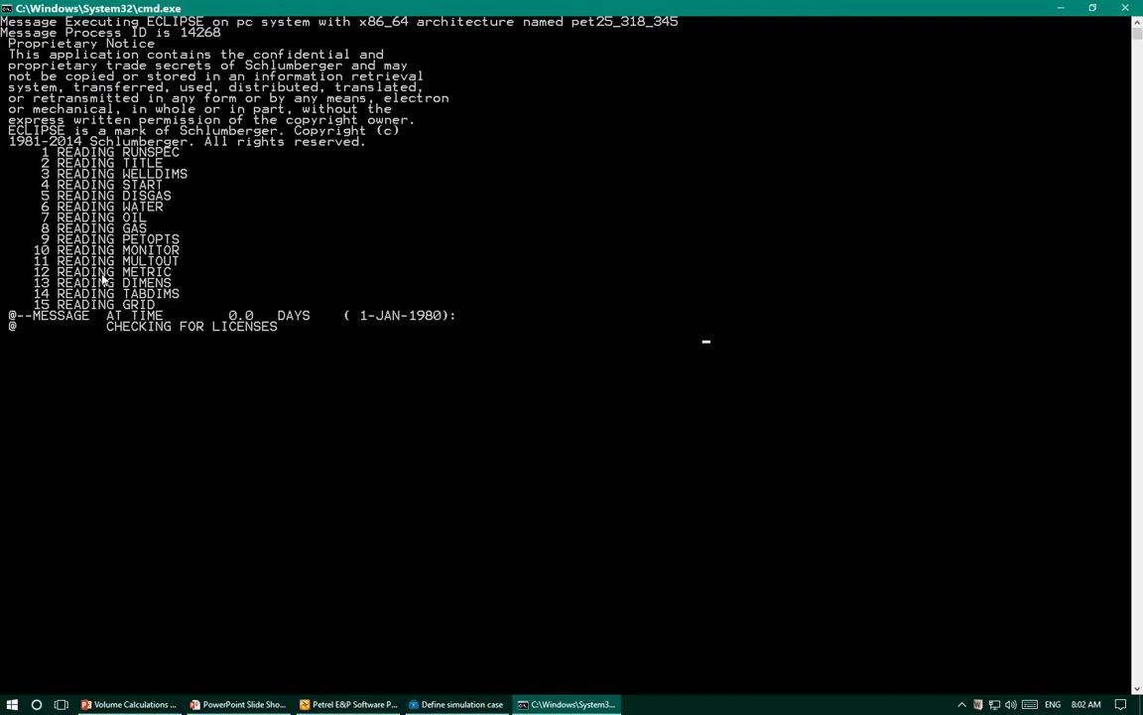
scroll(113, 339, "down", 2)
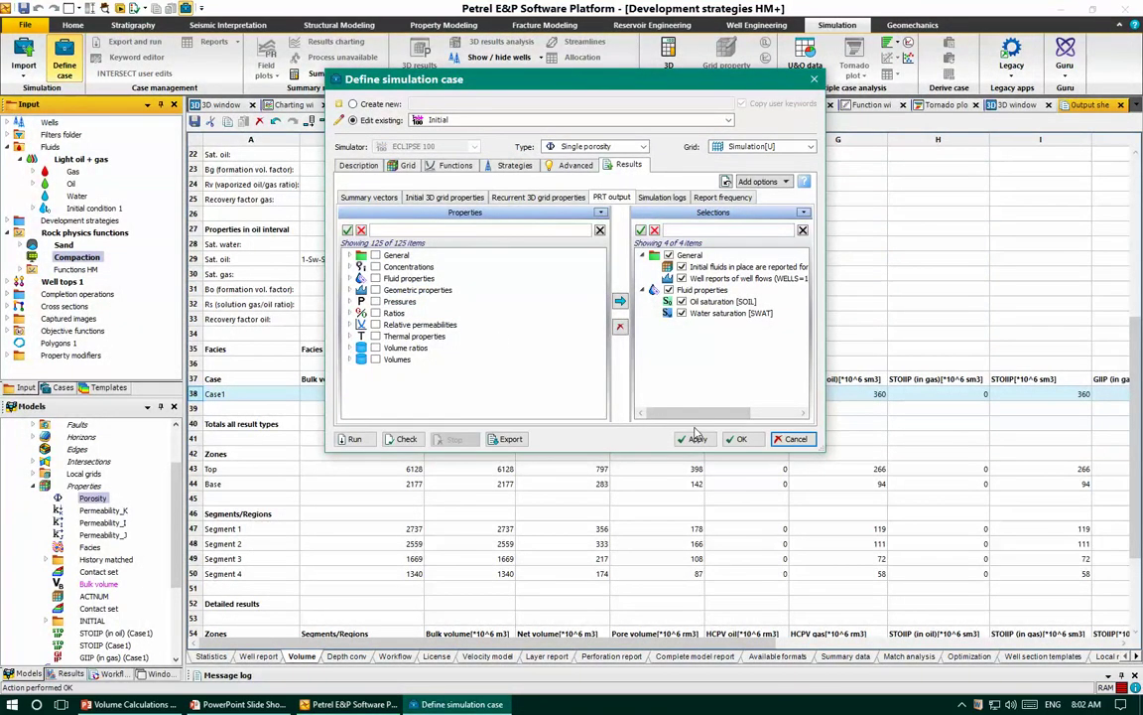
left_click(742, 439)
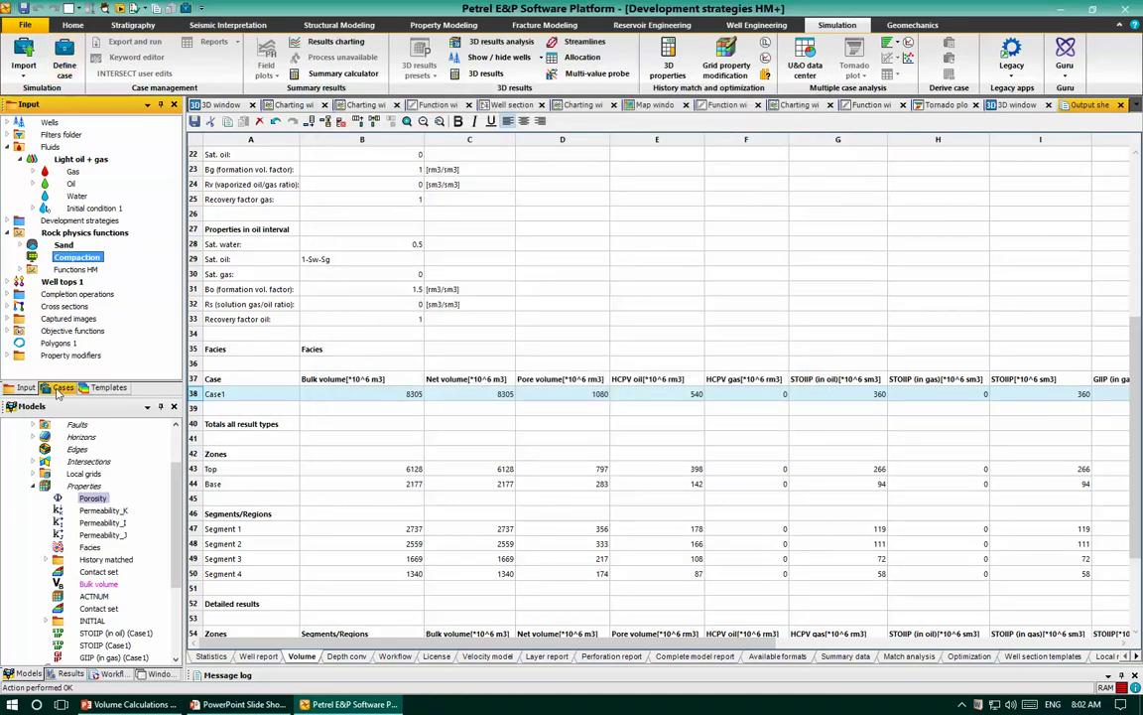
- Open the print file of the Initial case from the project's list of cases
left_click(64, 390)
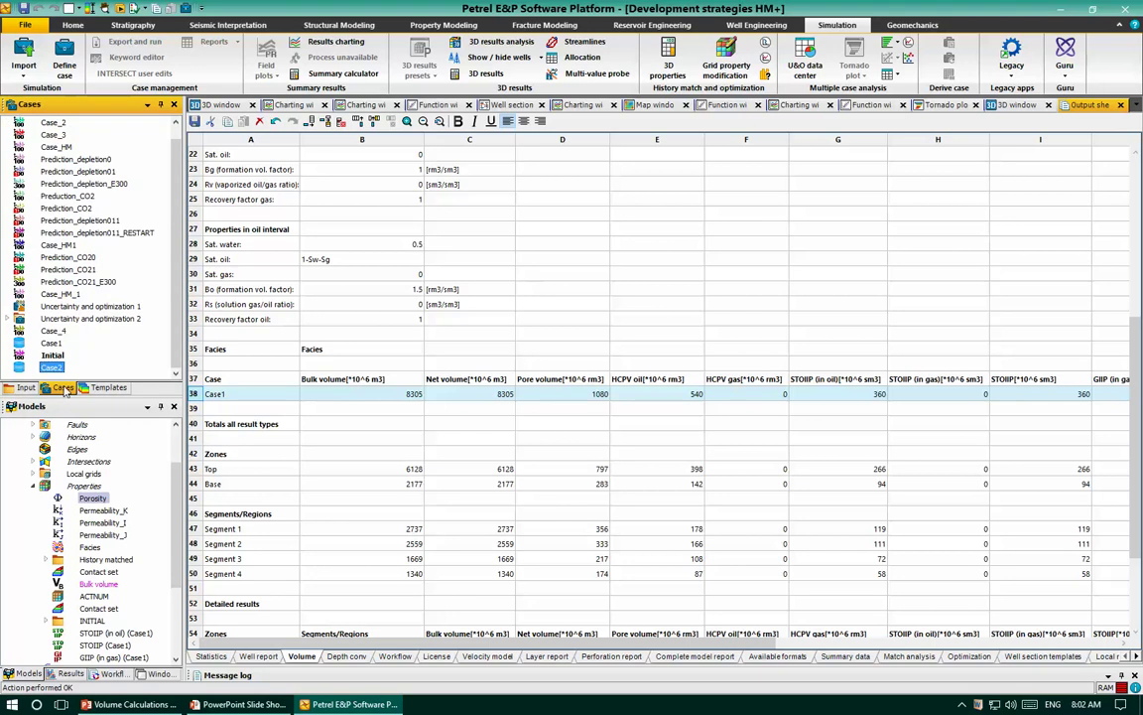
left_click(52, 342)
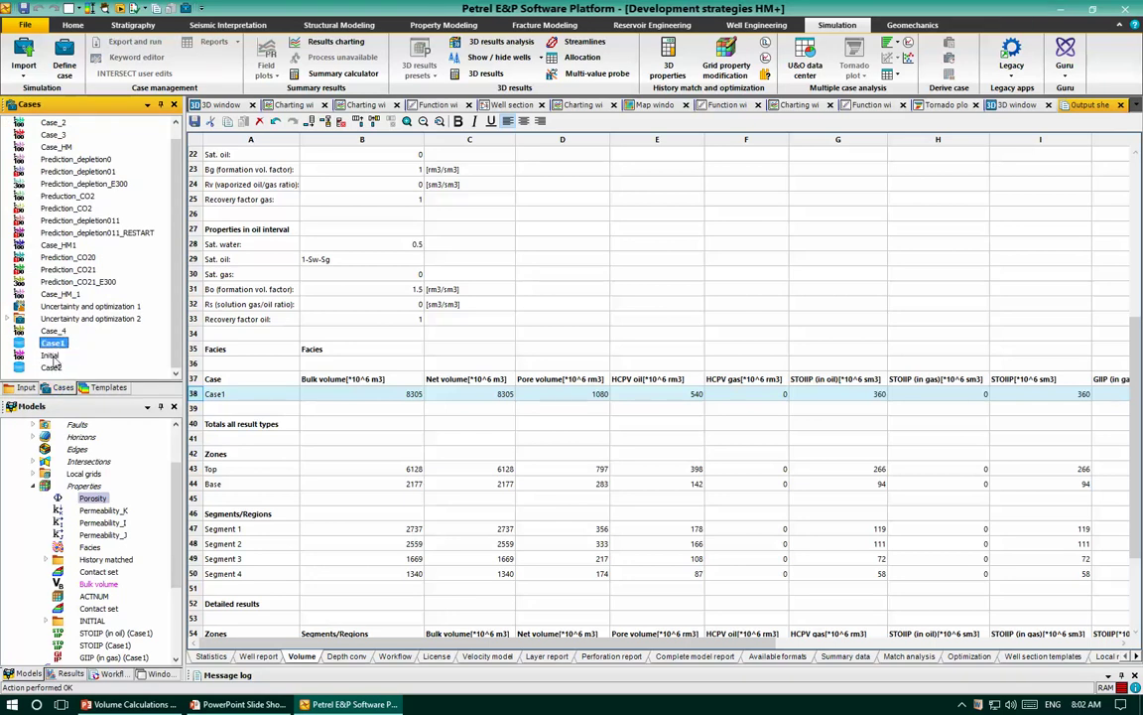
right_click(47, 361)
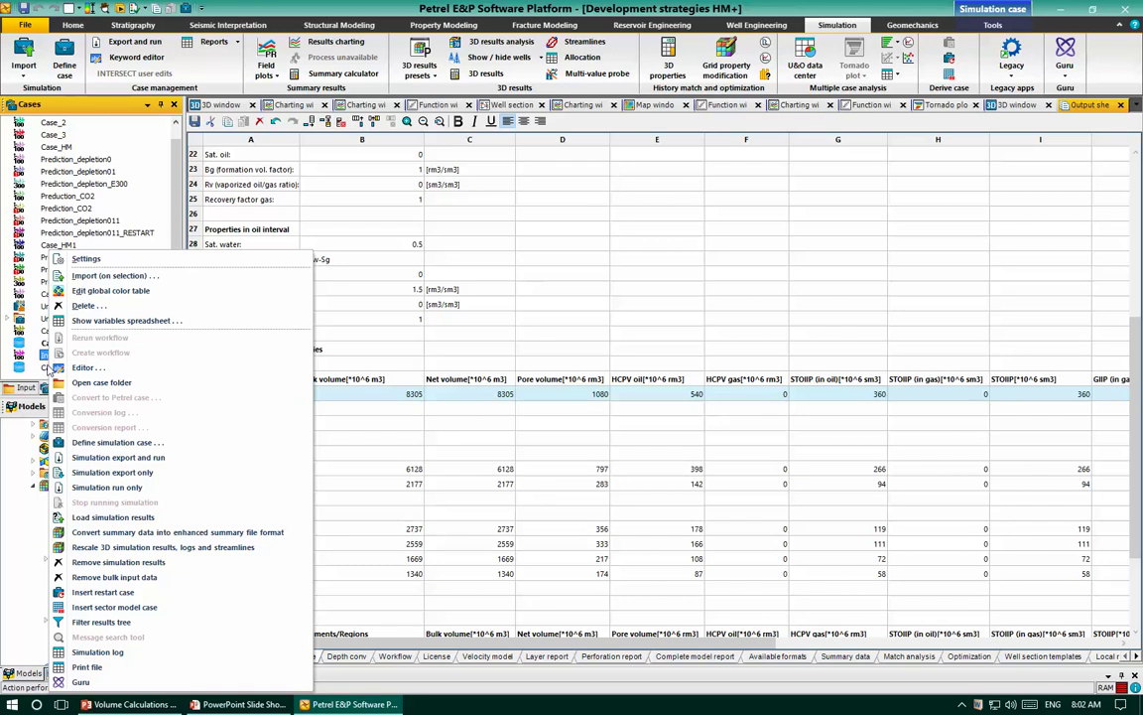
left_click(89, 668)
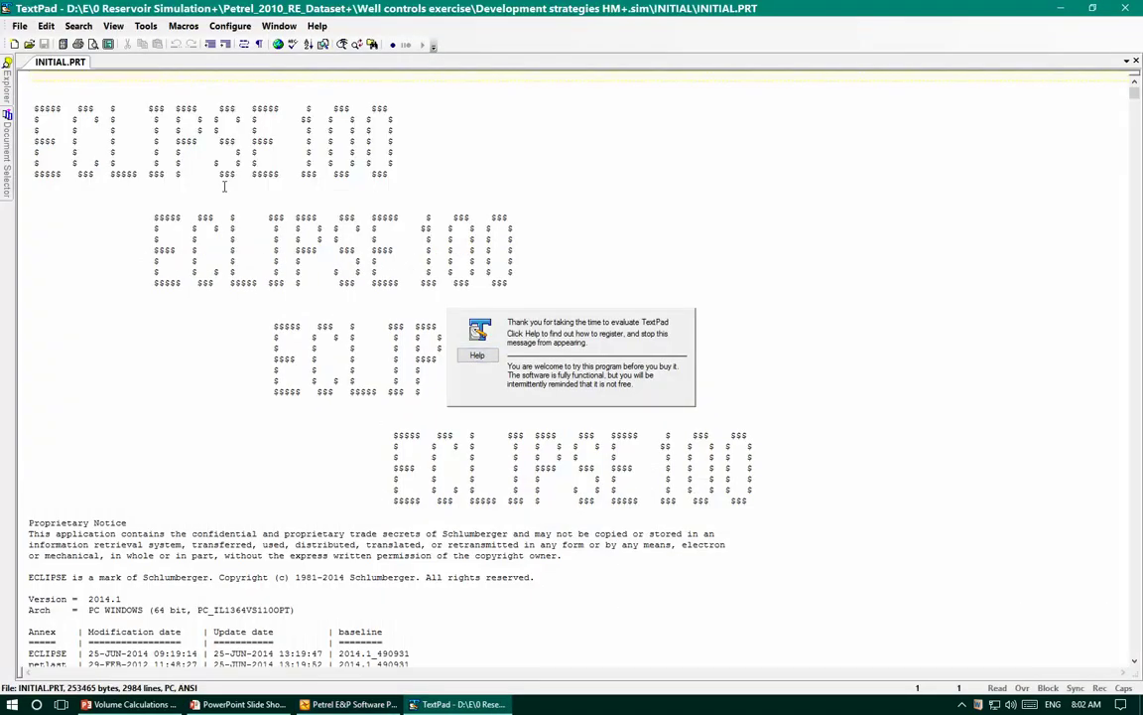
- Find the field totals balance report near the end of INITIAL.PRT
left_click_drag(1135, 86, 1141, 598)
scroll(475, 324, "down", 20)
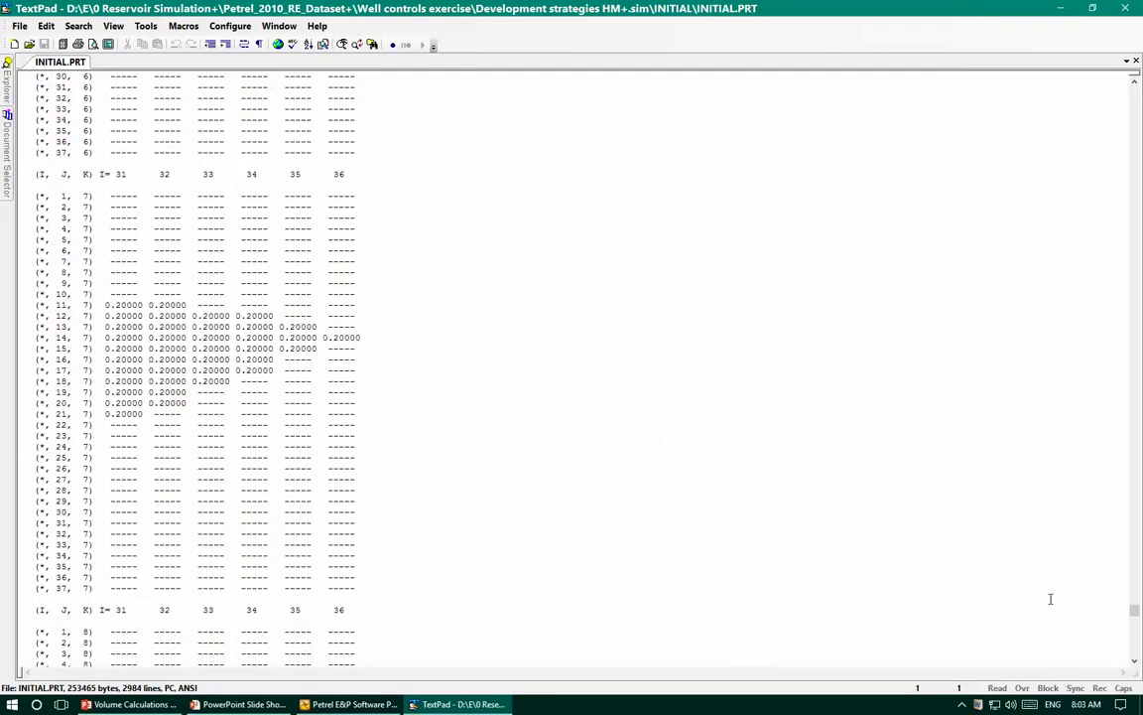
scroll(1022, 552, "down", 20)
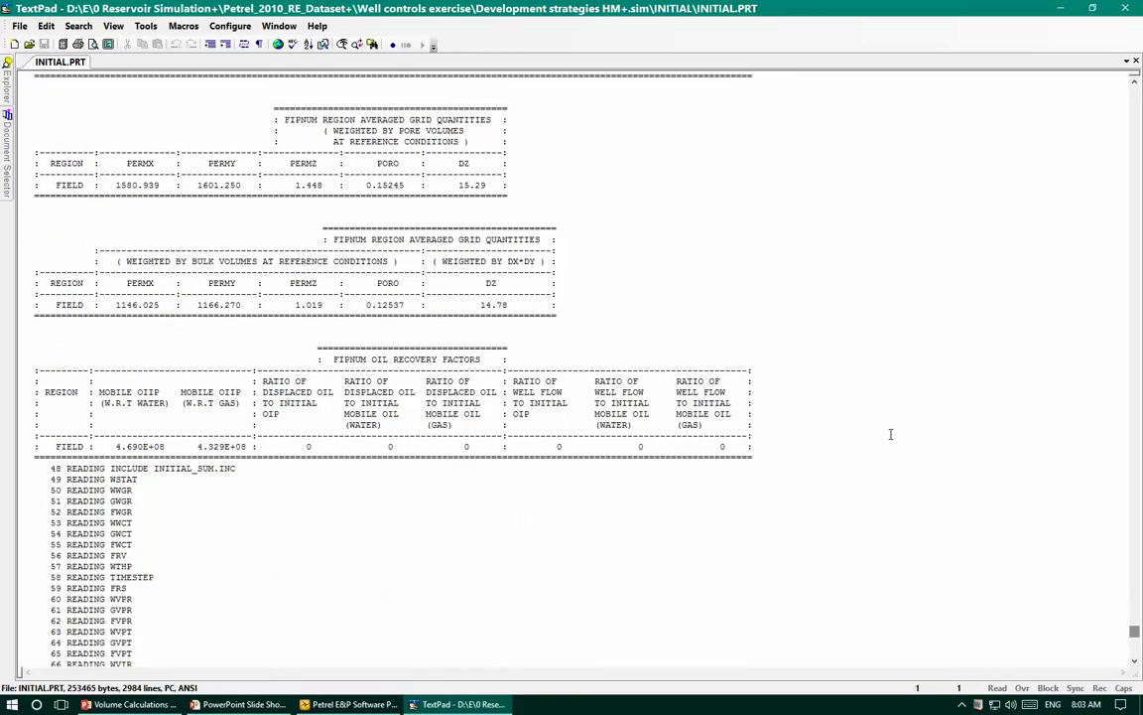
scroll(205, 516, "up", 10)
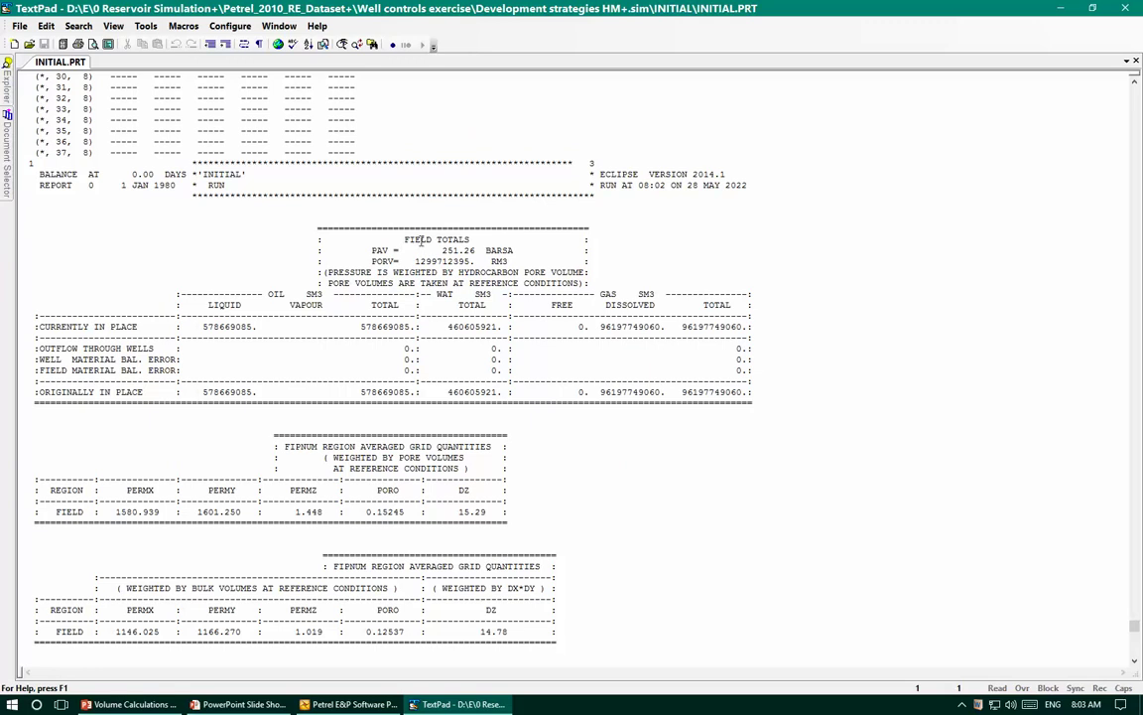
- Examine the field totals for average pressure, pore volume, and the oil currently and originally in place
left_click_drag(403, 239, 468, 240)
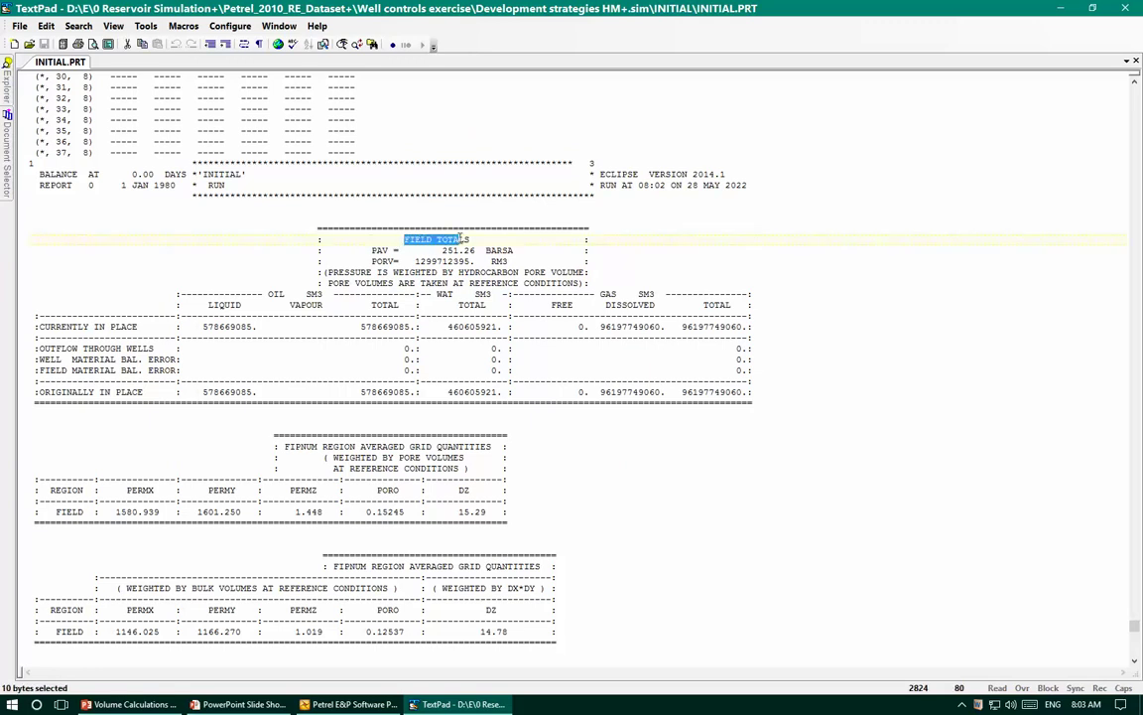
left_click_drag(367, 250, 518, 250)
left_click_drag(373, 261, 521, 261)
left_click_drag(37, 326, 255, 326)
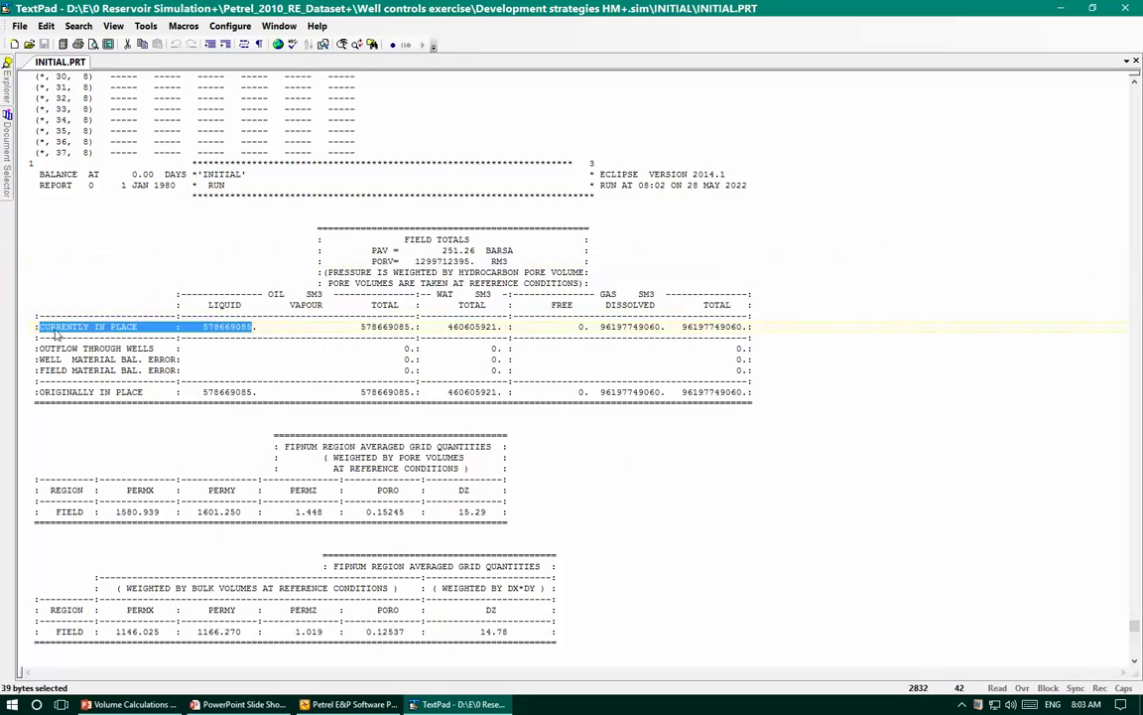
left_click(218, 340)
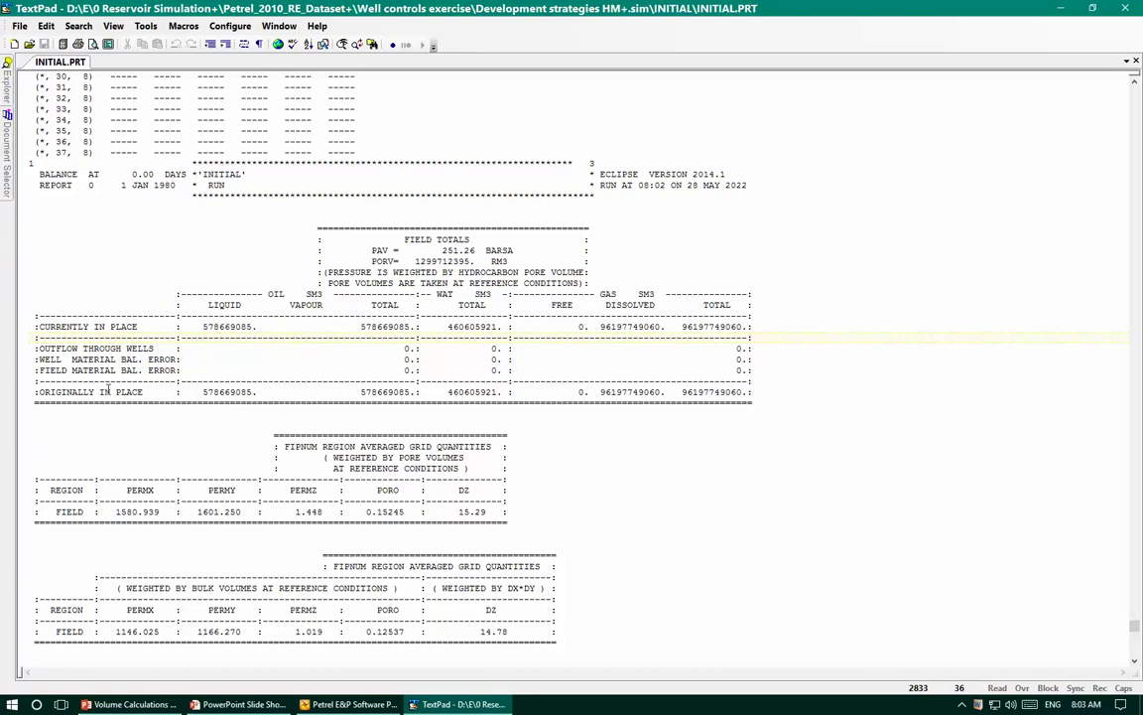
left_click_drag(47, 395, 258, 393)
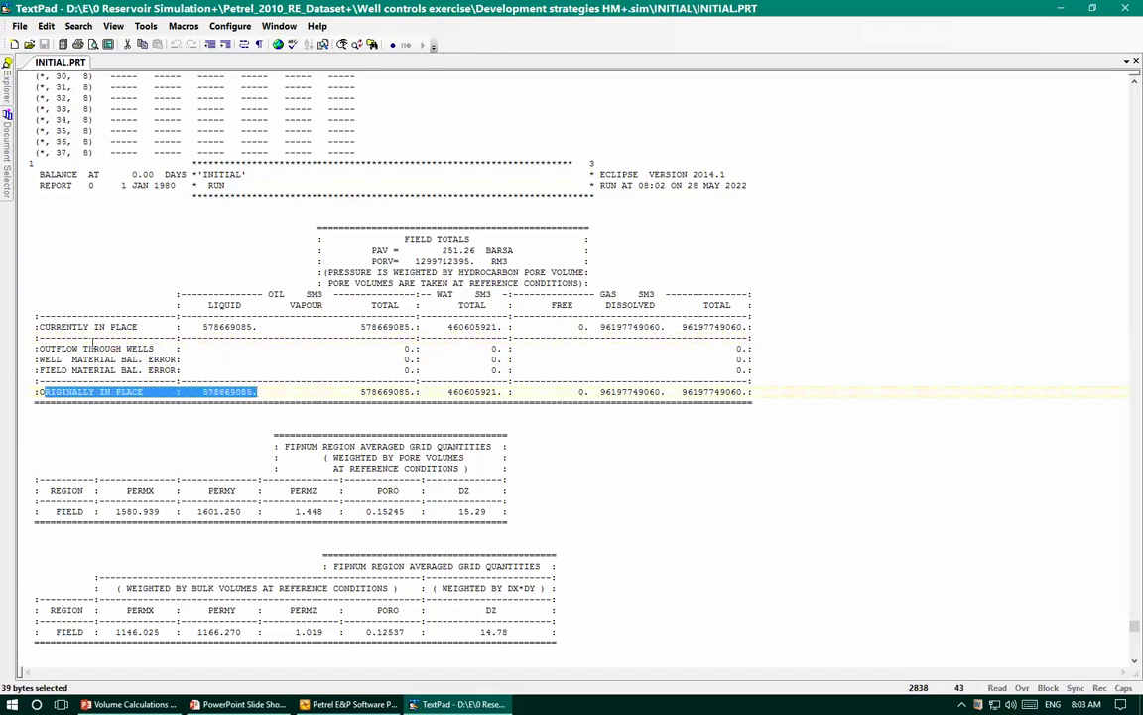
- Switch back to Petrel, show 3D window 5 and look through the properties of the simulation grid
double_click(901, 12)
left_click(834, 123)
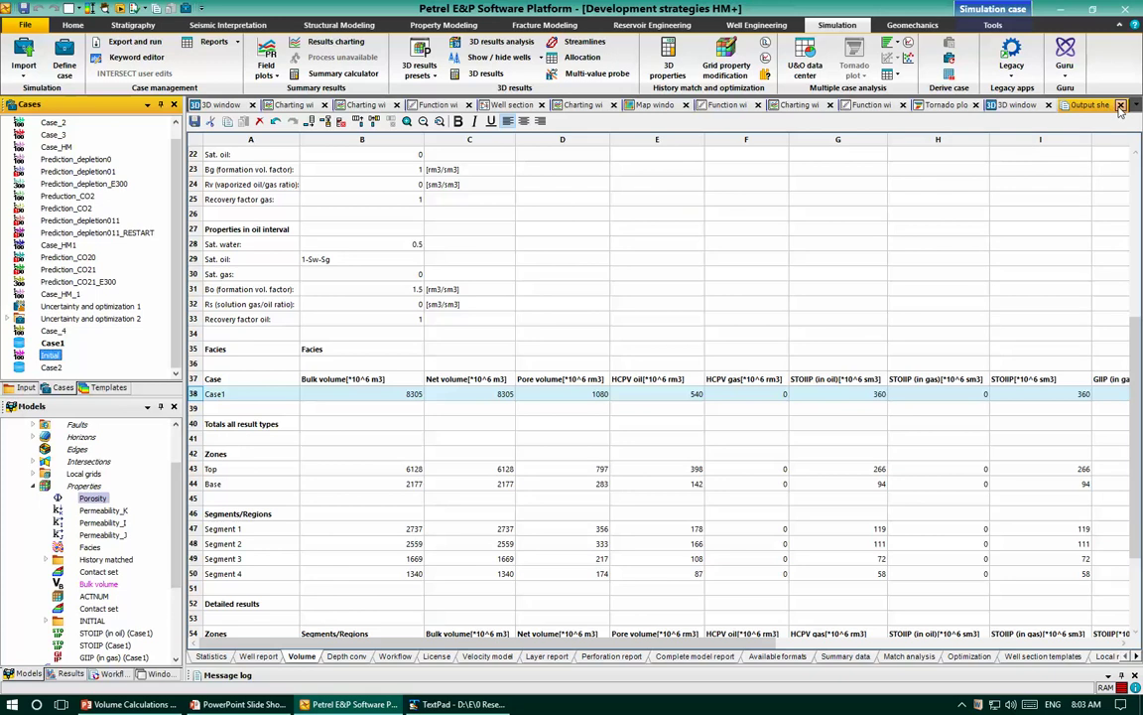
left_click(1004, 103)
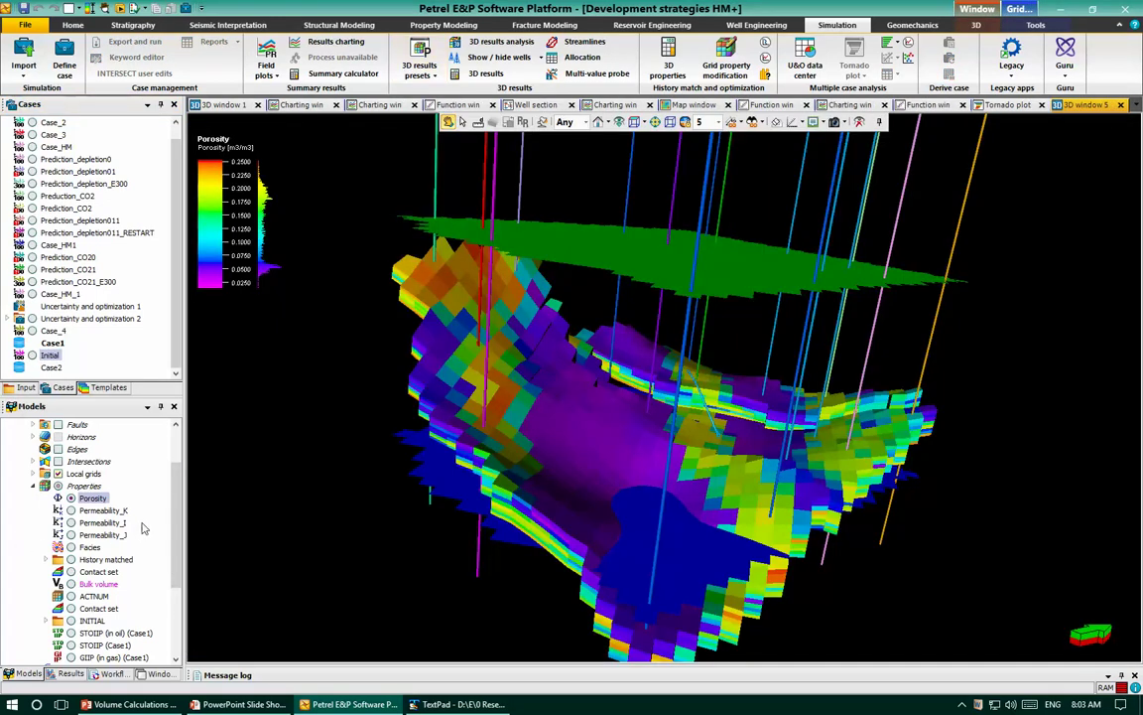
scroll(132, 543, "down", 1)
scroll(132, 544, "down", 3)
scroll(132, 544, "up", 1)
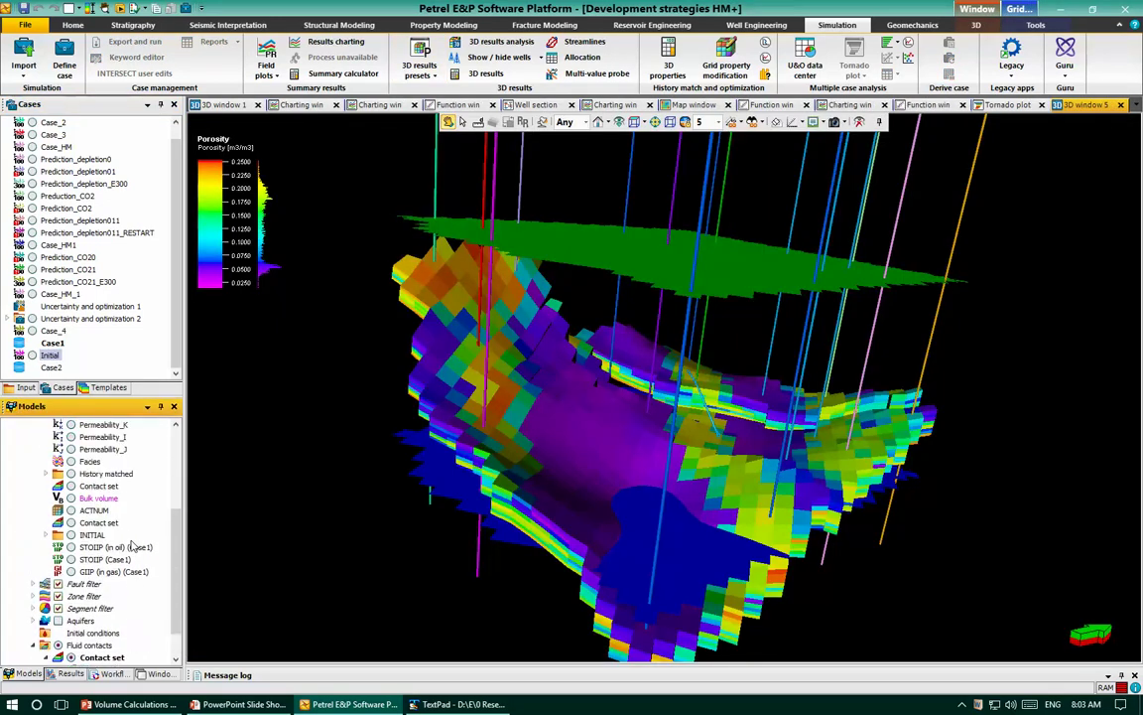
- Select the Initial case for display and expand the dynamic properties in its simulation grid results
left_click(72, 674)
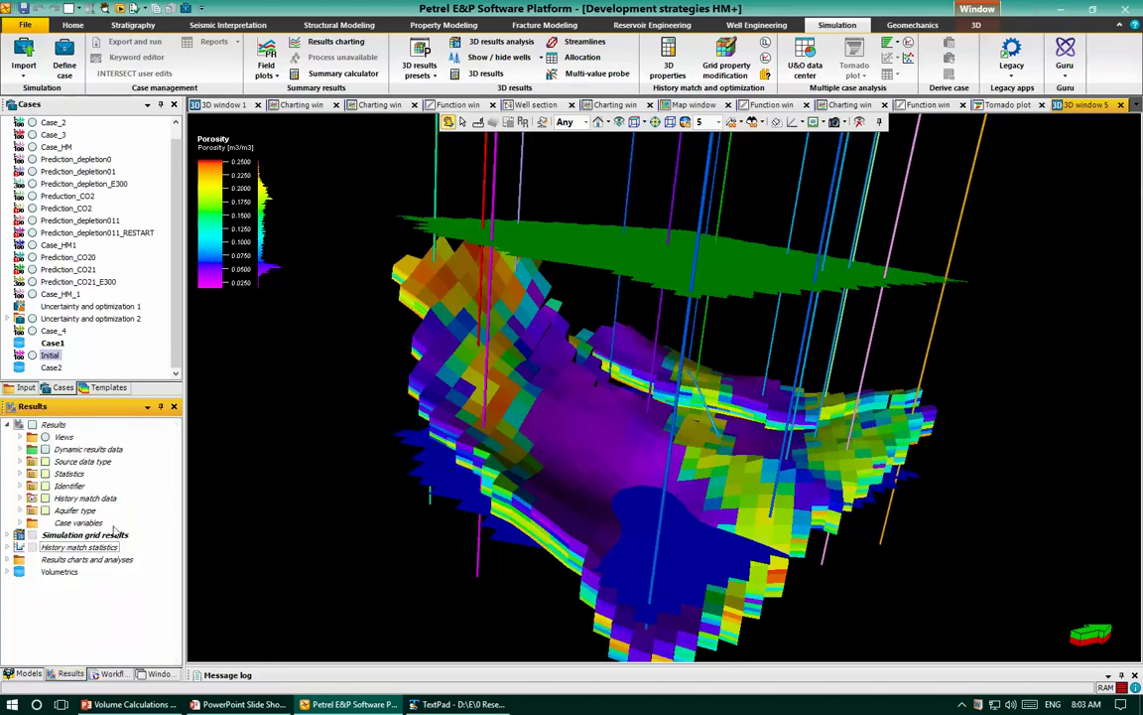
left_click(33, 355)
left_click(7, 535)
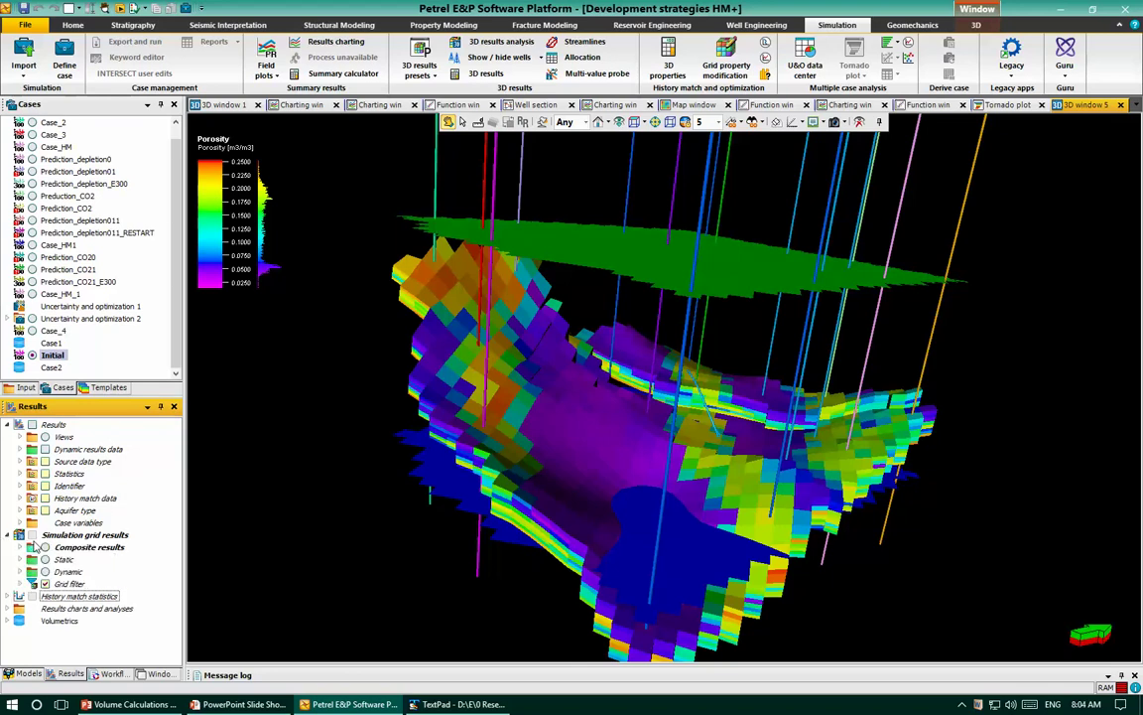
left_click(20, 572)
scroll(104, 496, "down", 4)
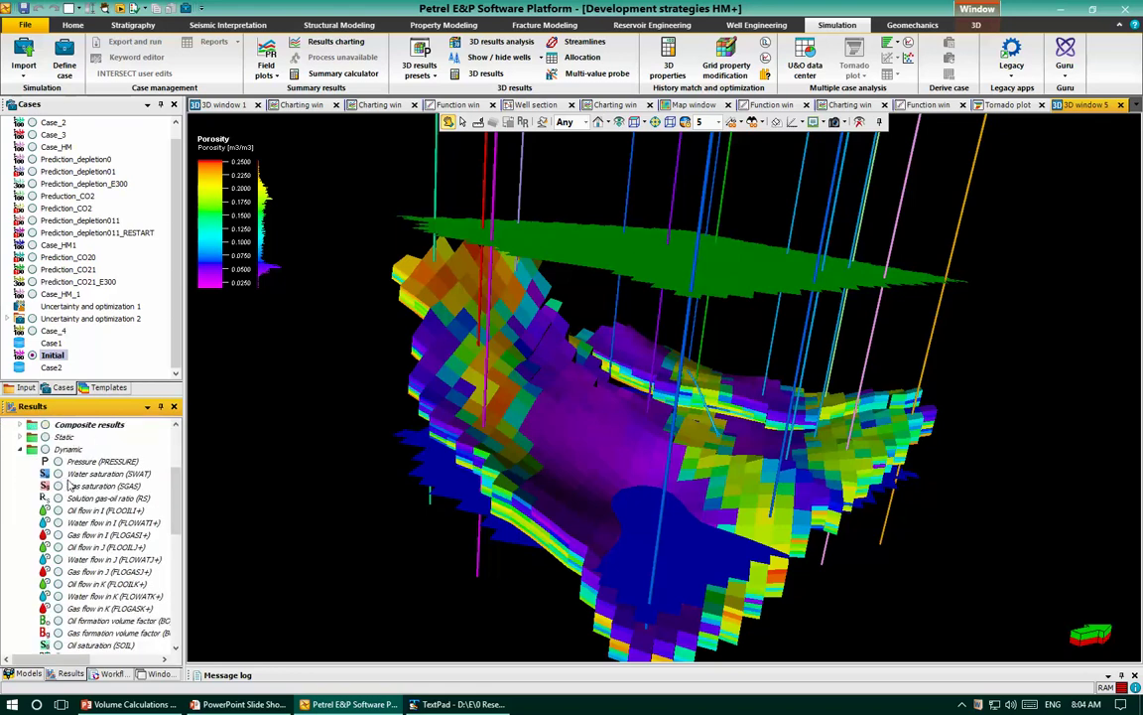
- Convert the Initial case's water saturation, oil formation volume factor and gas formation volume factor at Jan 01,1980 to 3D grid properties
right_click(106, 474)
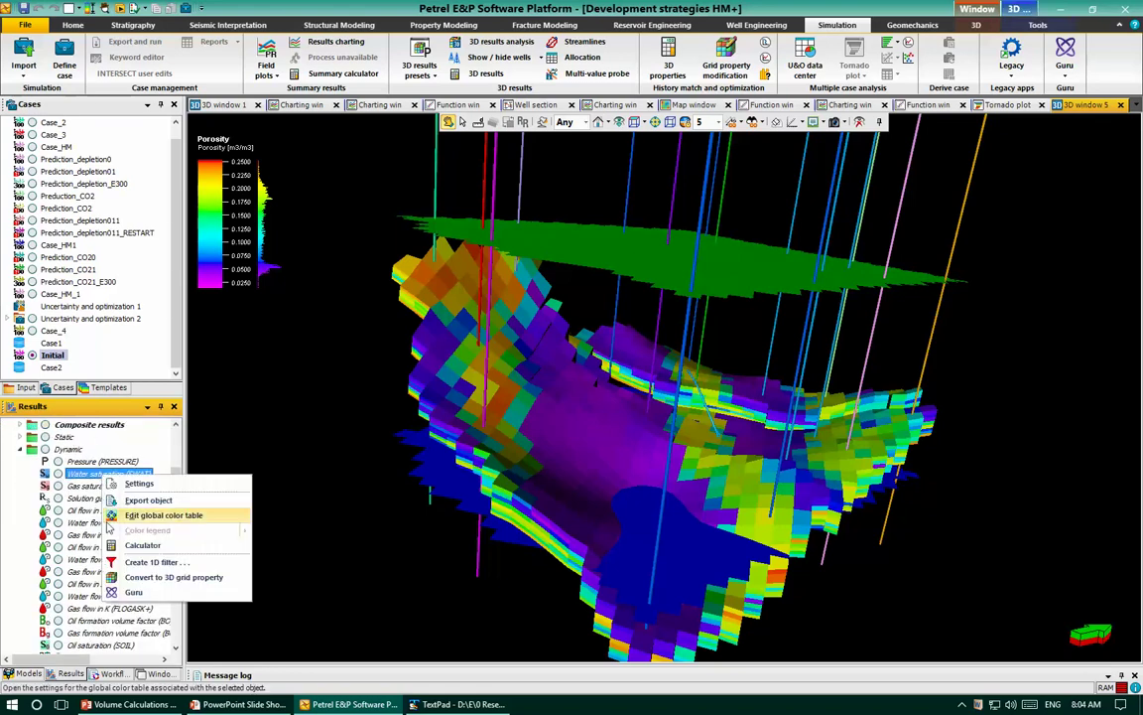
left_click(174, 577)
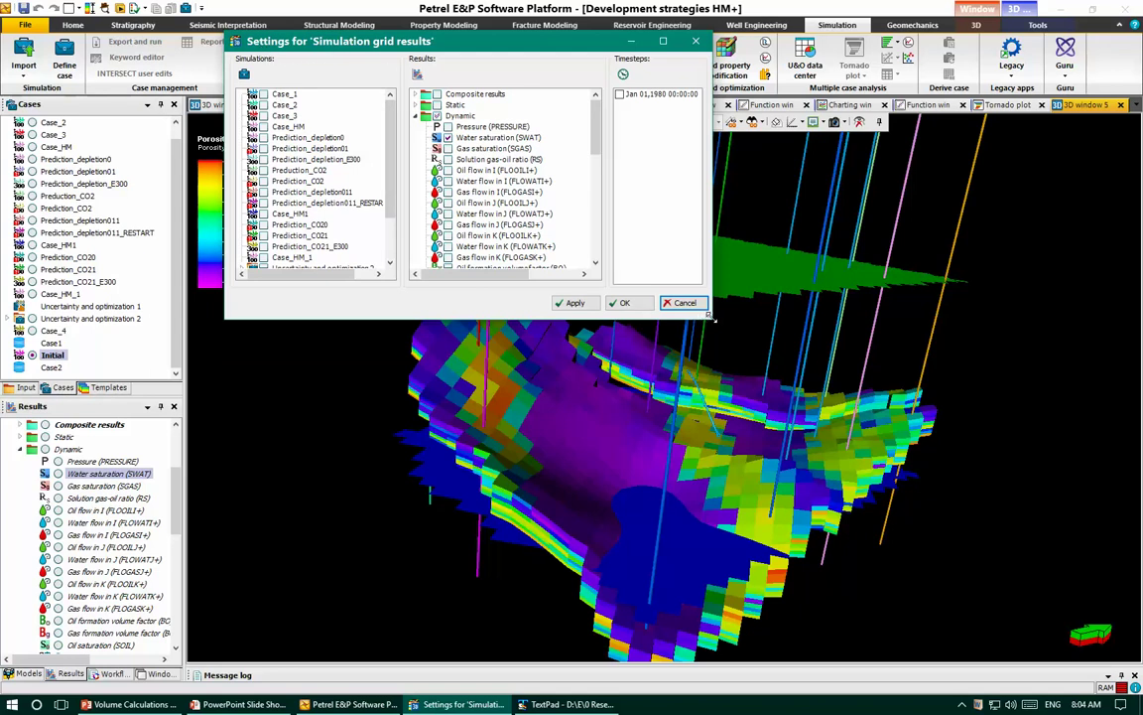
left_click_drag(711, 317, 832, 415)
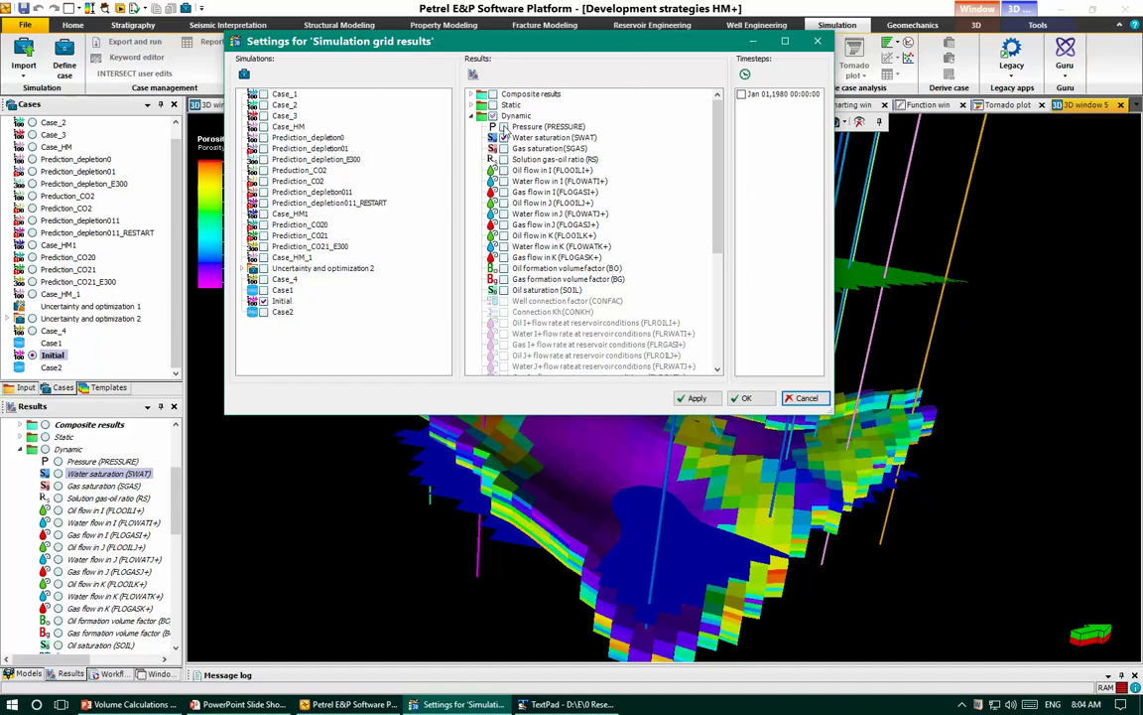
left_click(527, 137)
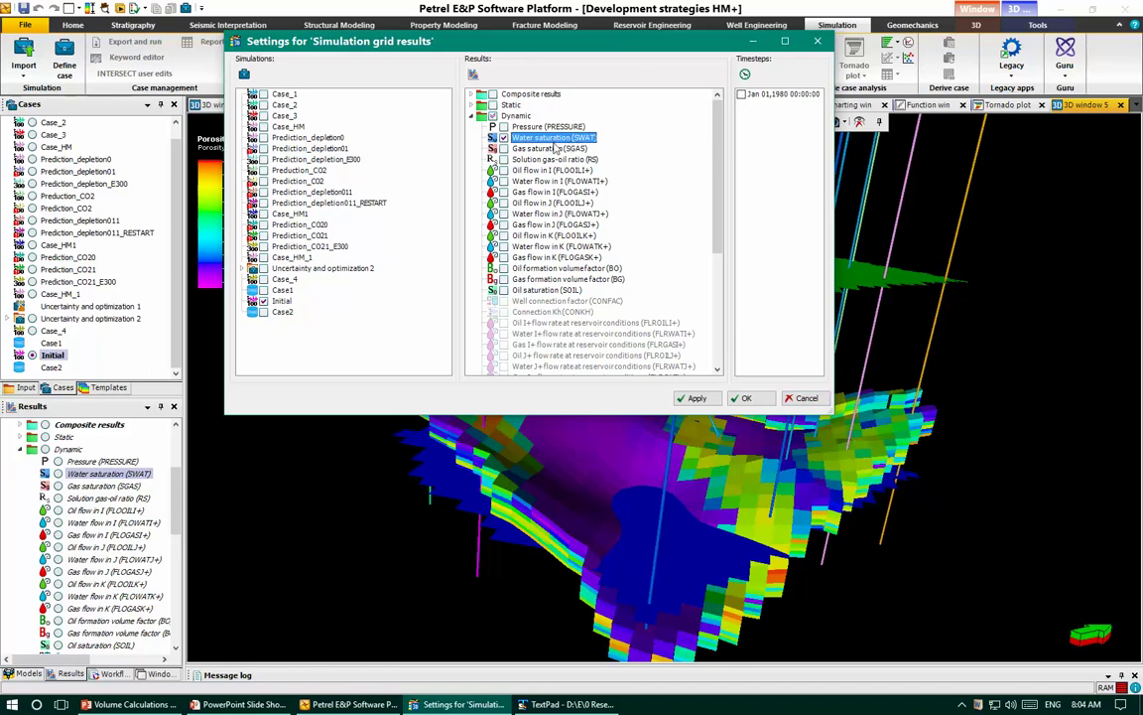
left_click(504, 268)
left_click(503, 279)
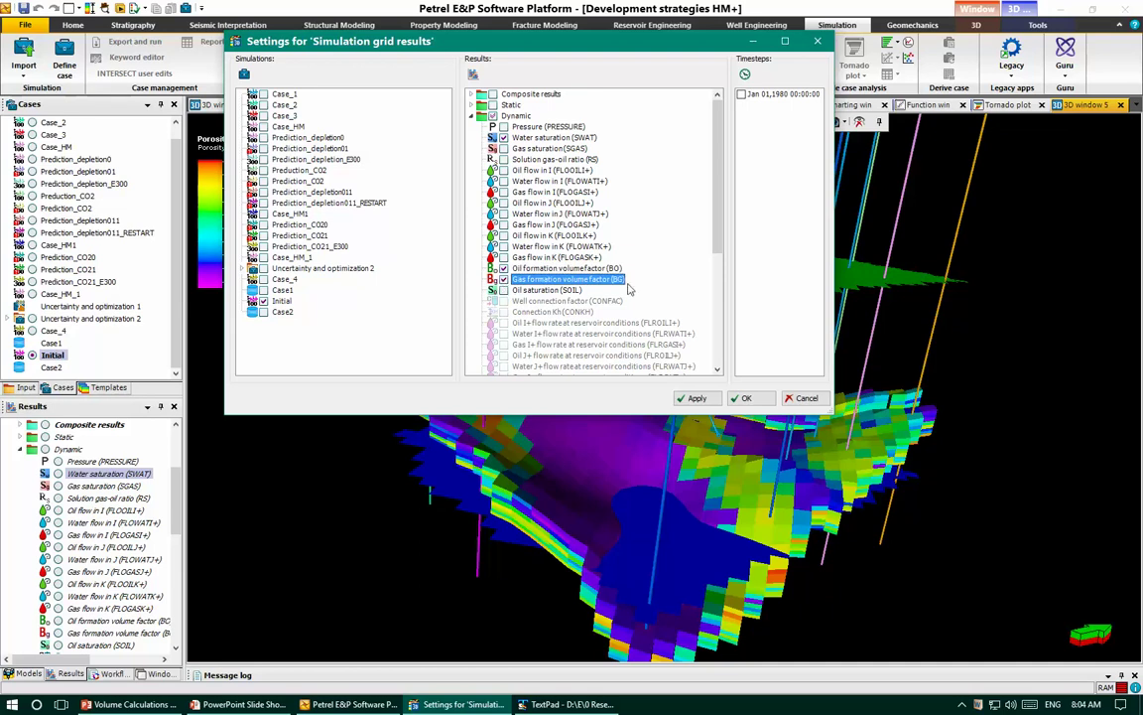
left_click(742, 94)
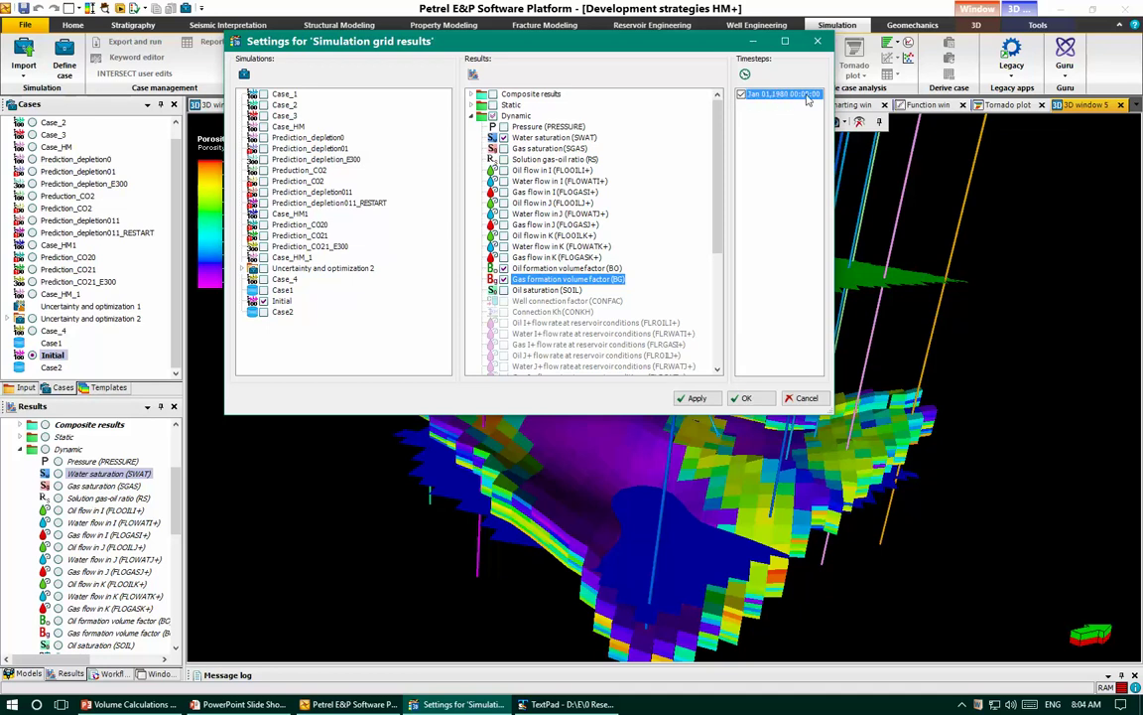
left_click(700, 399)
left_click(745, 399)
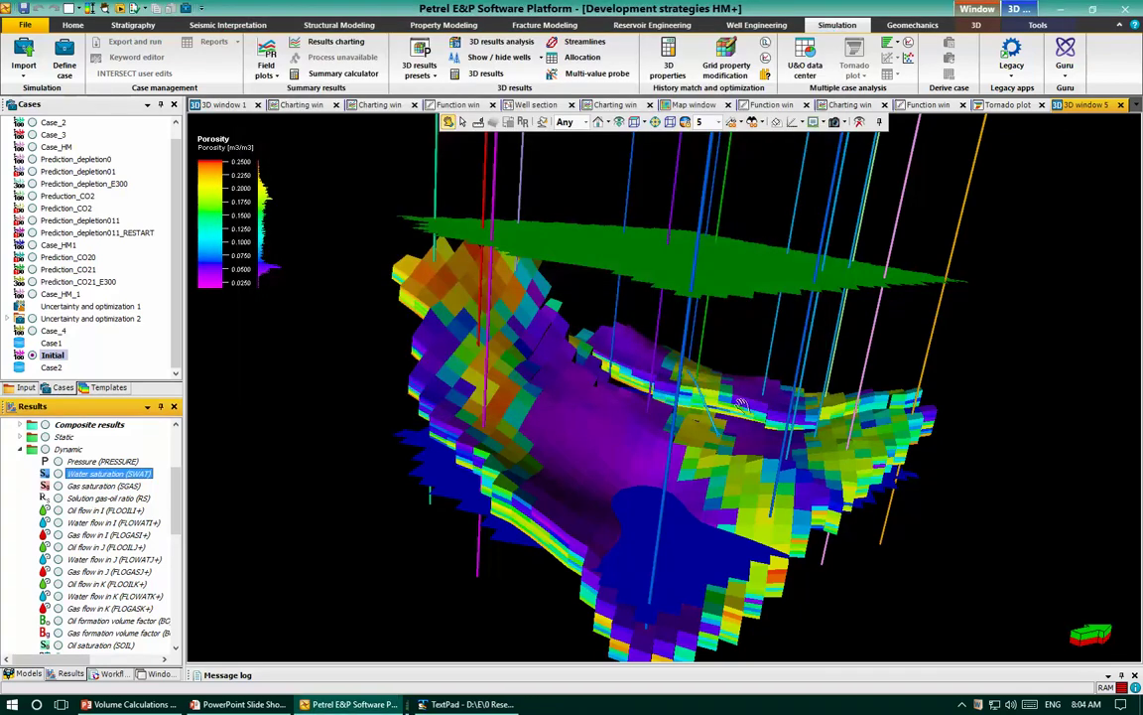
- Examine the INITIAL folder and its SWAT, BO and BG subfolders among the simulation grid's properties
left_click(29, 674)
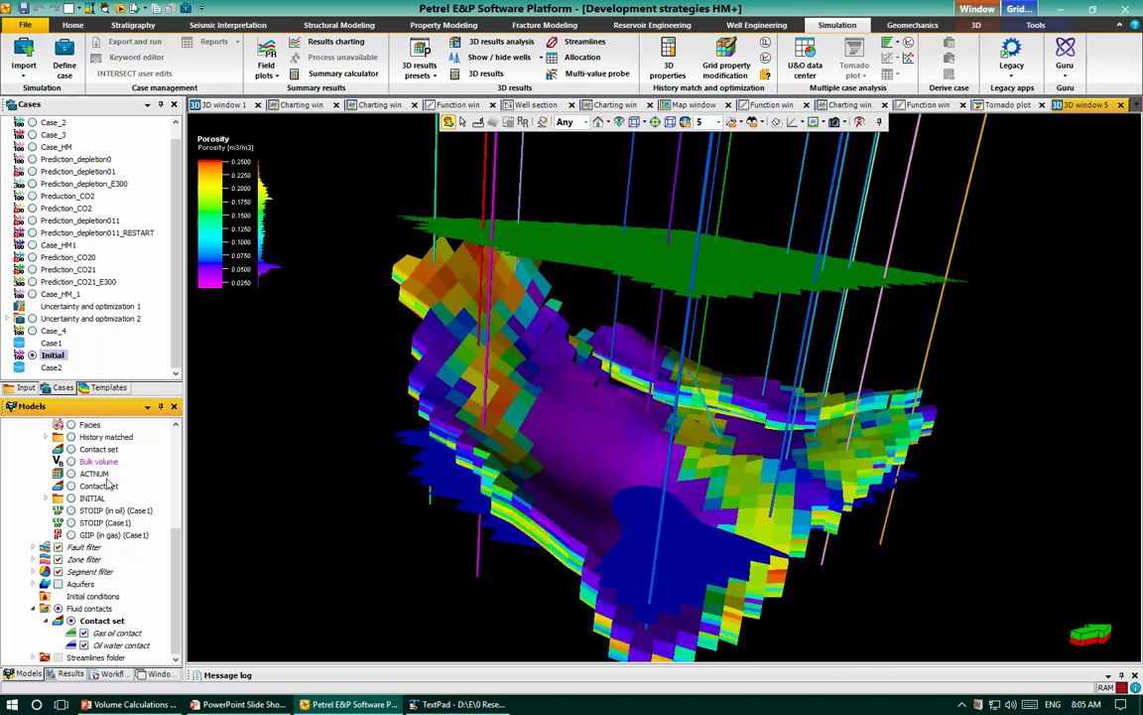
scroll(108, 483, "up", 3)
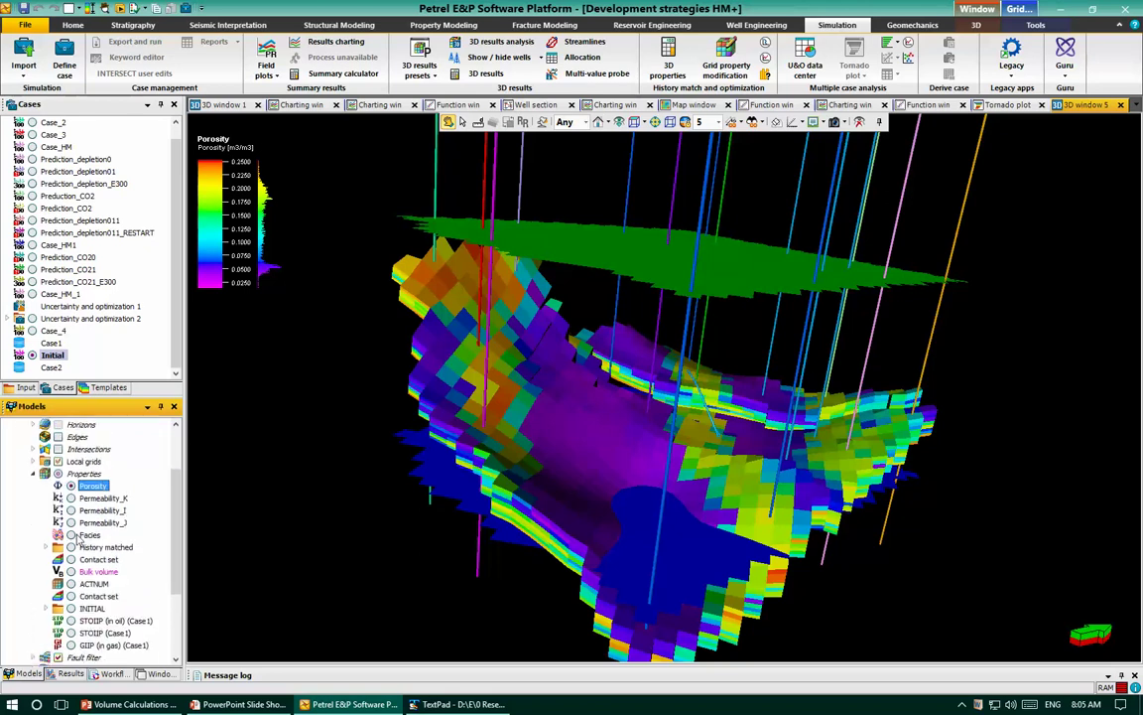
scroll(78, 536, "down", 3)
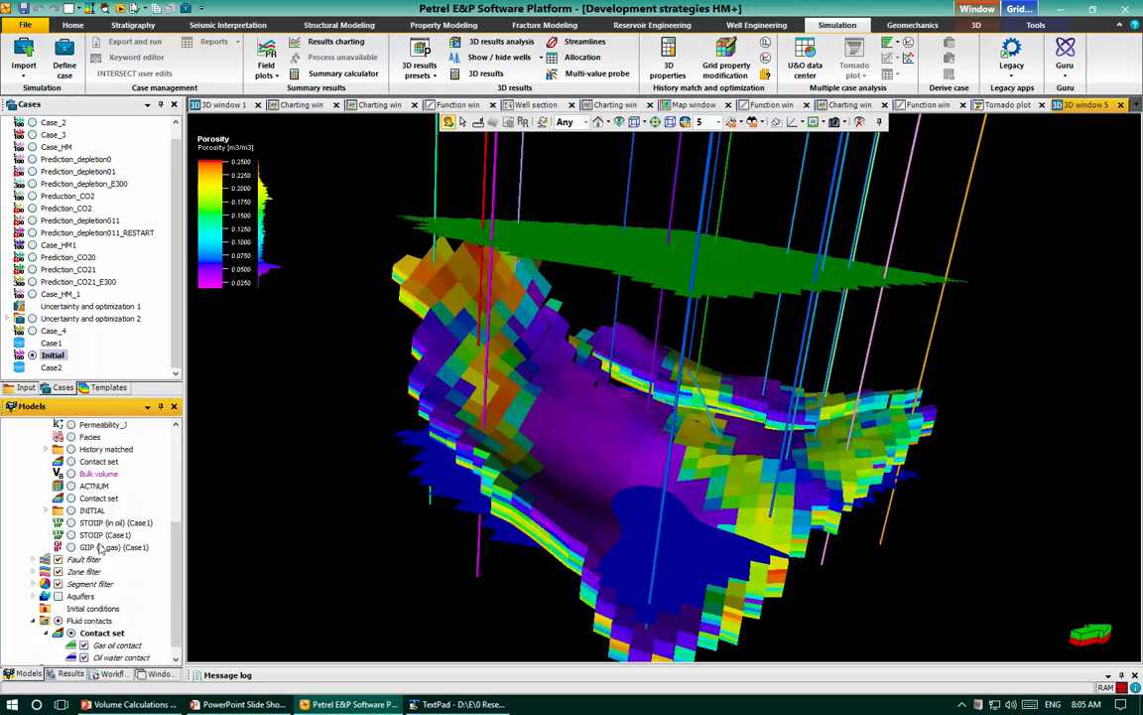
left_click(46, 510)
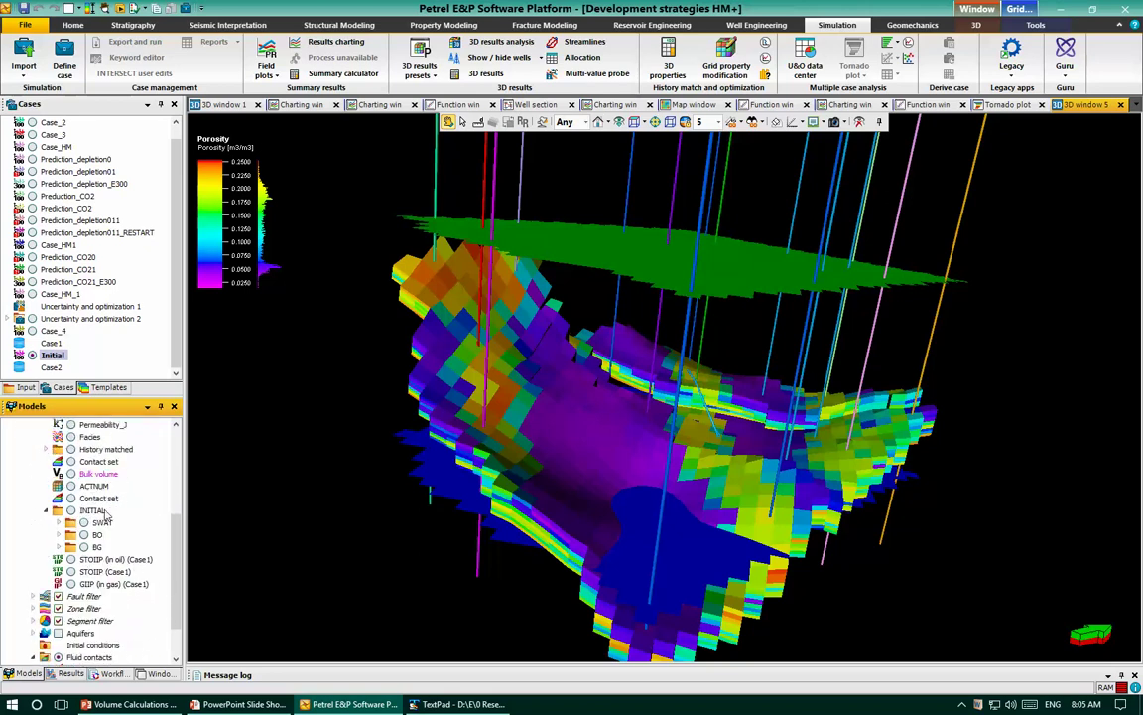
left_click(91, 510)
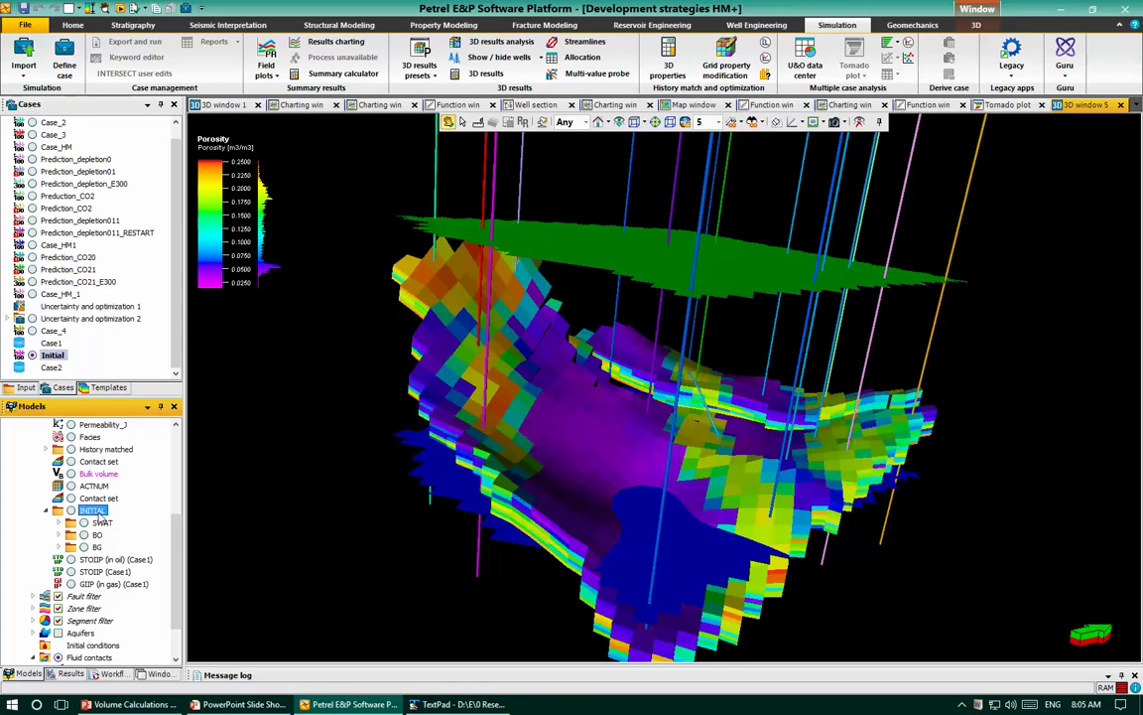
left_click(94, 510)
left_click(99, 523)
left_click(98, 540)
left_click(97, 549)
- Open the volume calculation for editing with the existing Case2
left_click(455, 27)
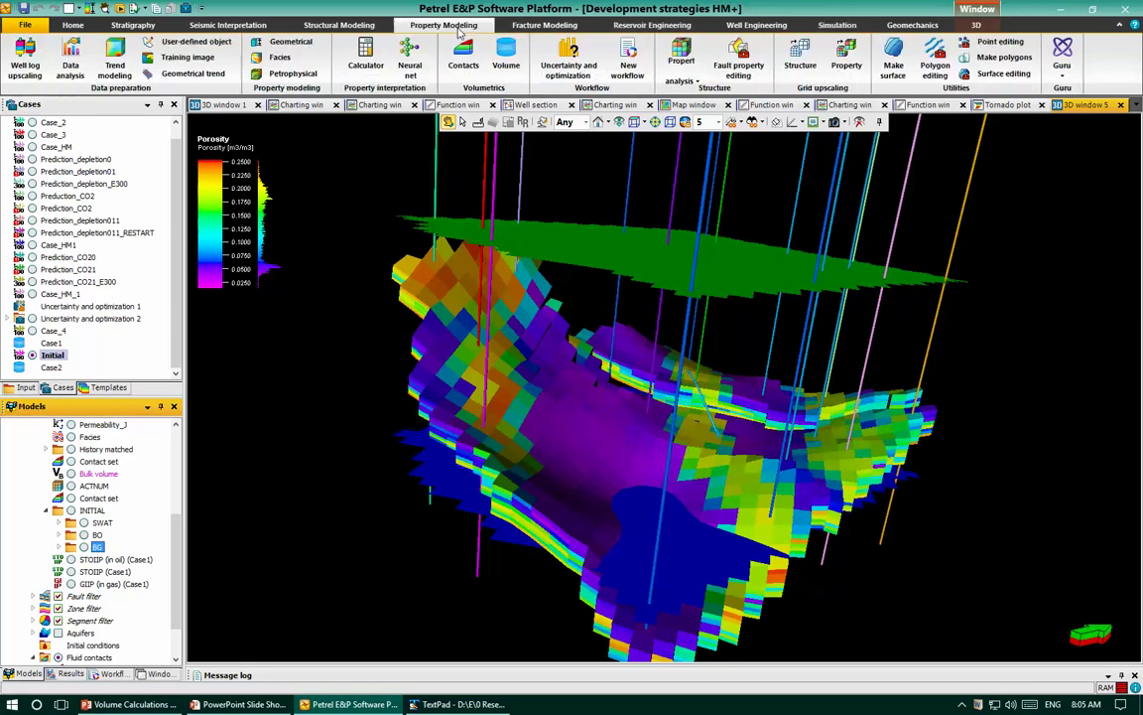
left_click(505, 69)
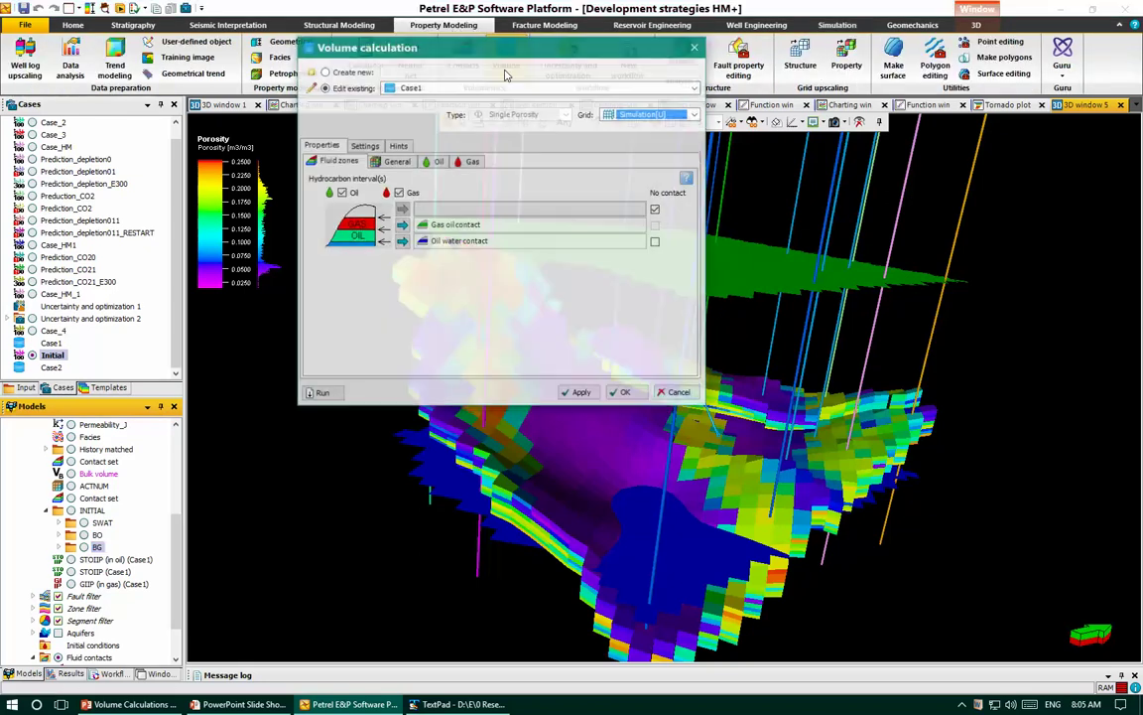
left_click(427, 89)
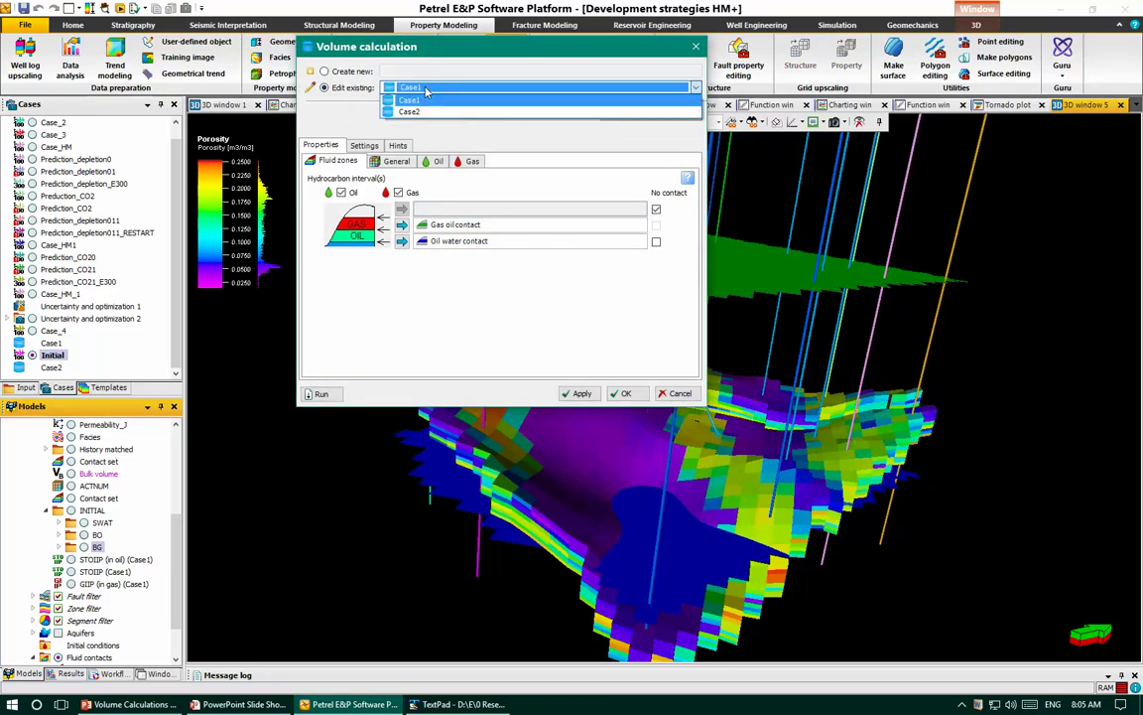
left_click(422, 111)
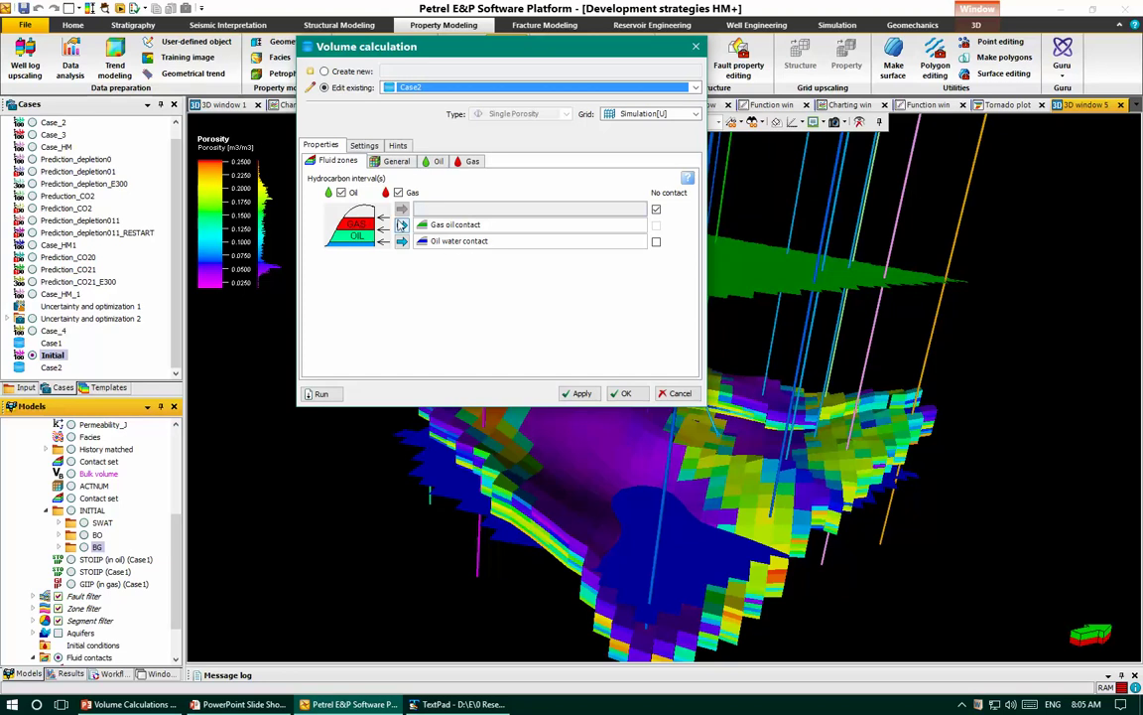
- Use the Porosity grid property instead of a constant in Case2's general volume properties
left_click(396, 161)
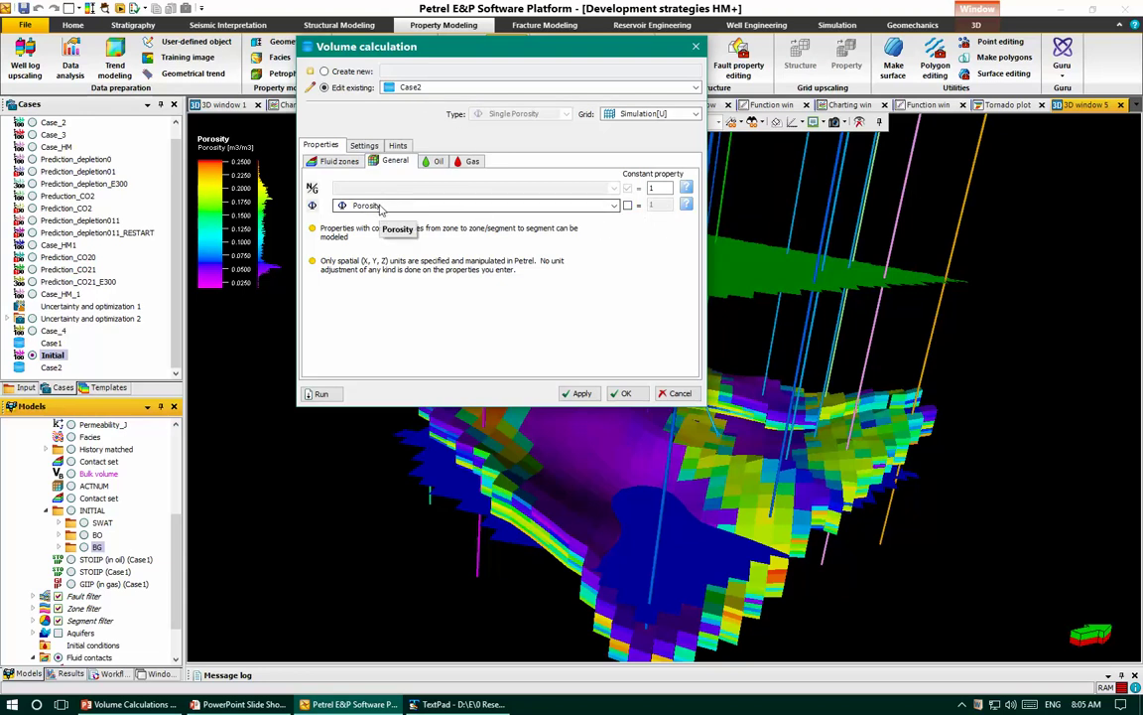
left_click(628, 205)
left_click(628, 206)
left_click(397, 205)
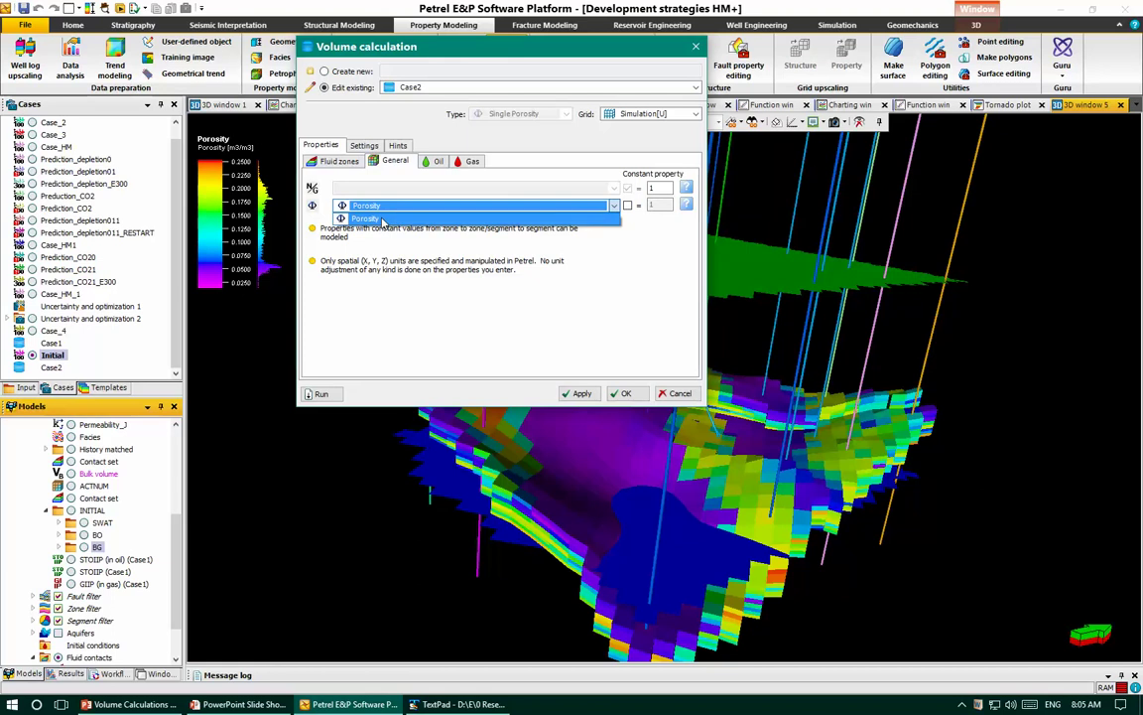
left_click(382, 219)
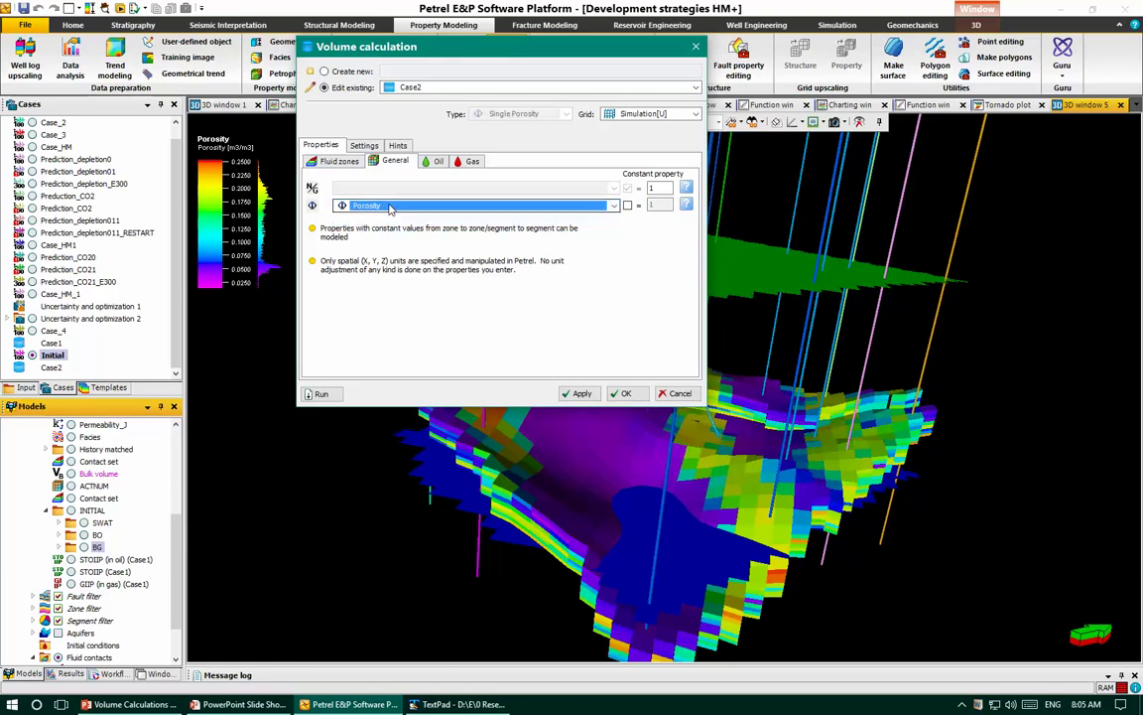
- Select SWAT [Jan 01,1980] as the oil interval's water saturation, check the gas interval's properties, and apply the Case2 settings
left_click(433, 162)
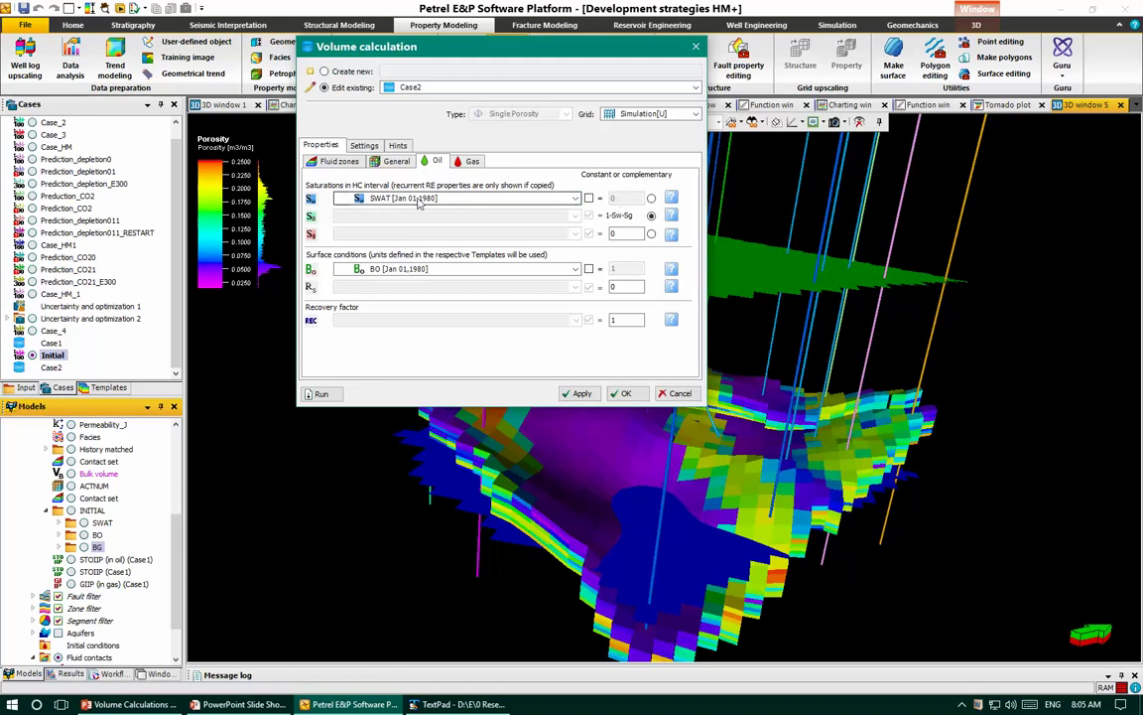
left_click(574, 198)
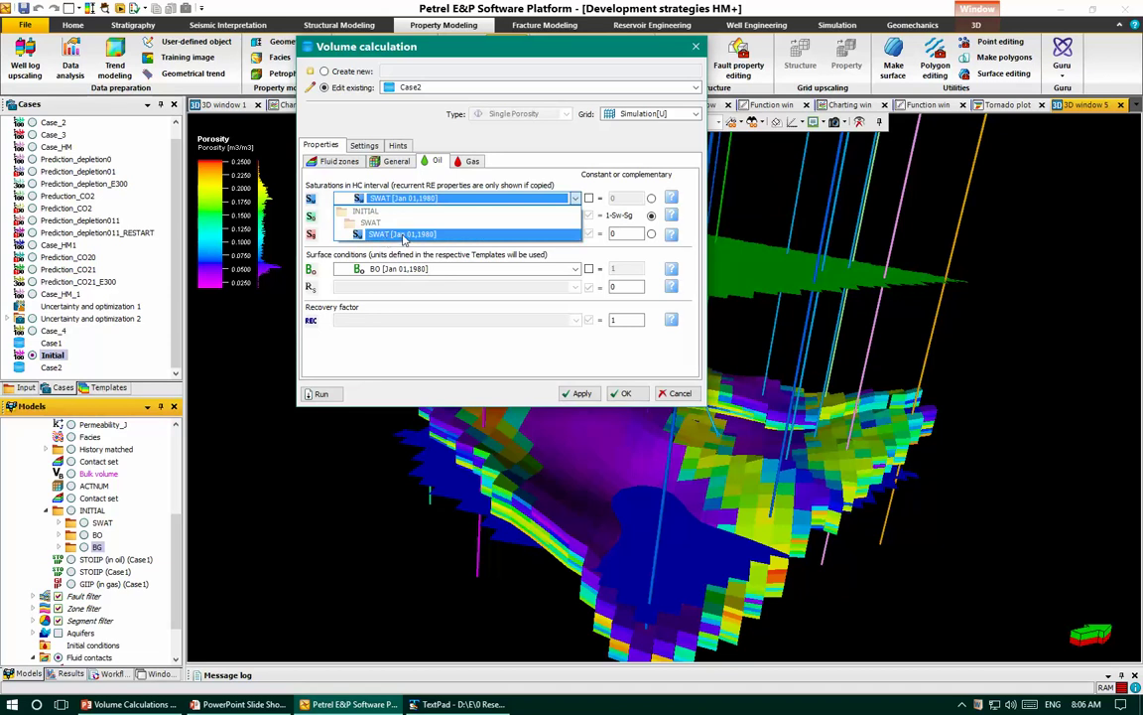
left_click(404, 236)
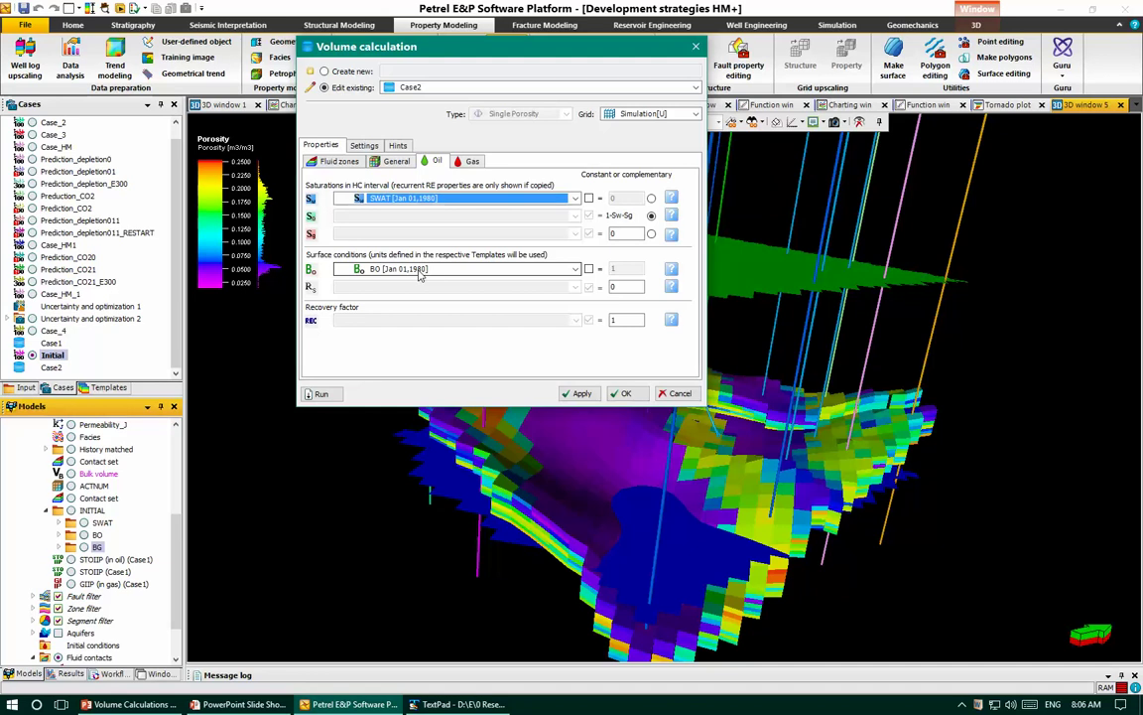
left_click(465, 161)
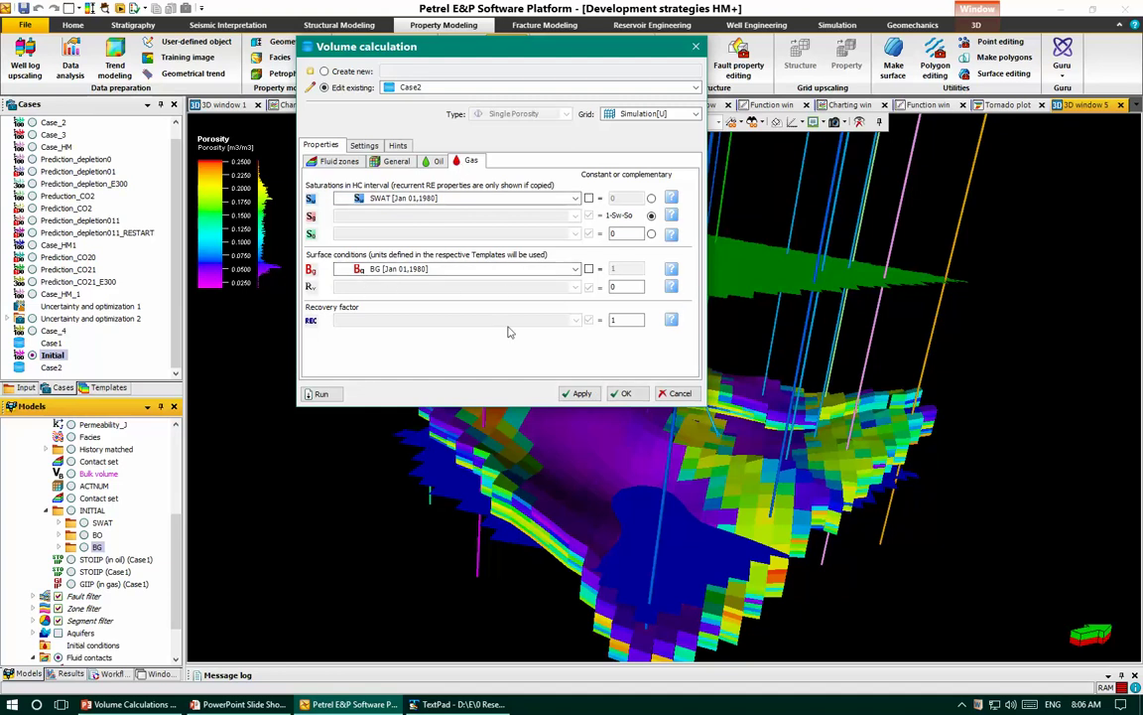
left_click(582, 395)
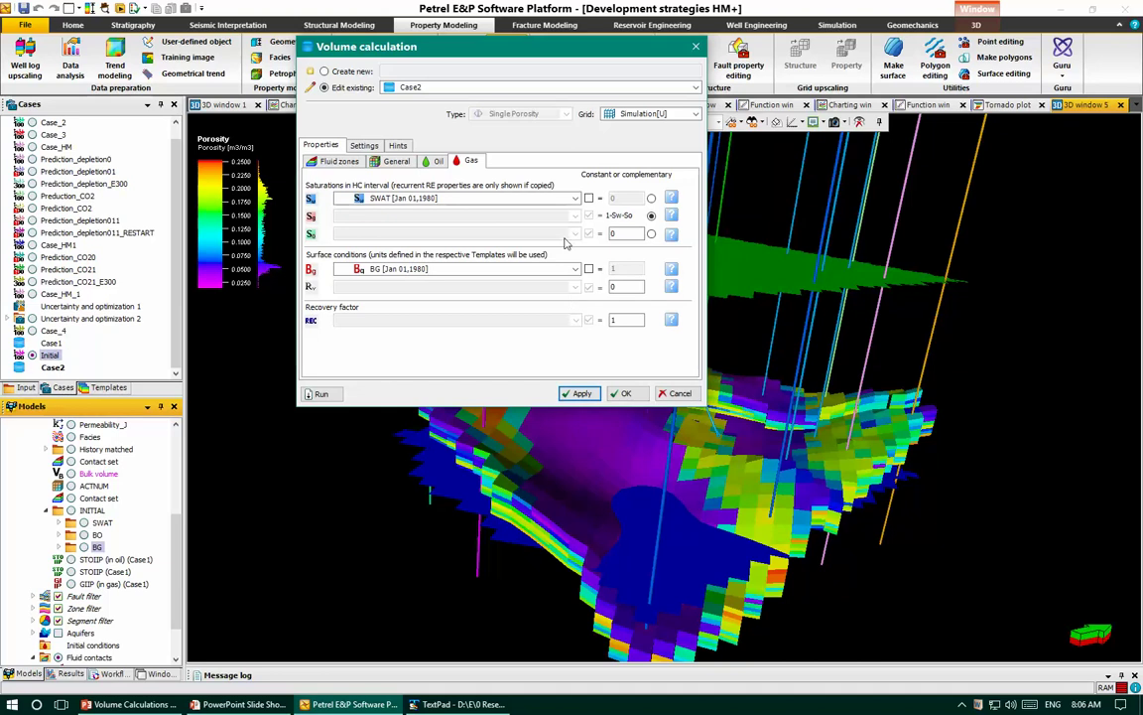
- Run the Case2 volume calculation and accept the dialog to view the output sheet
left_click(320, 394)
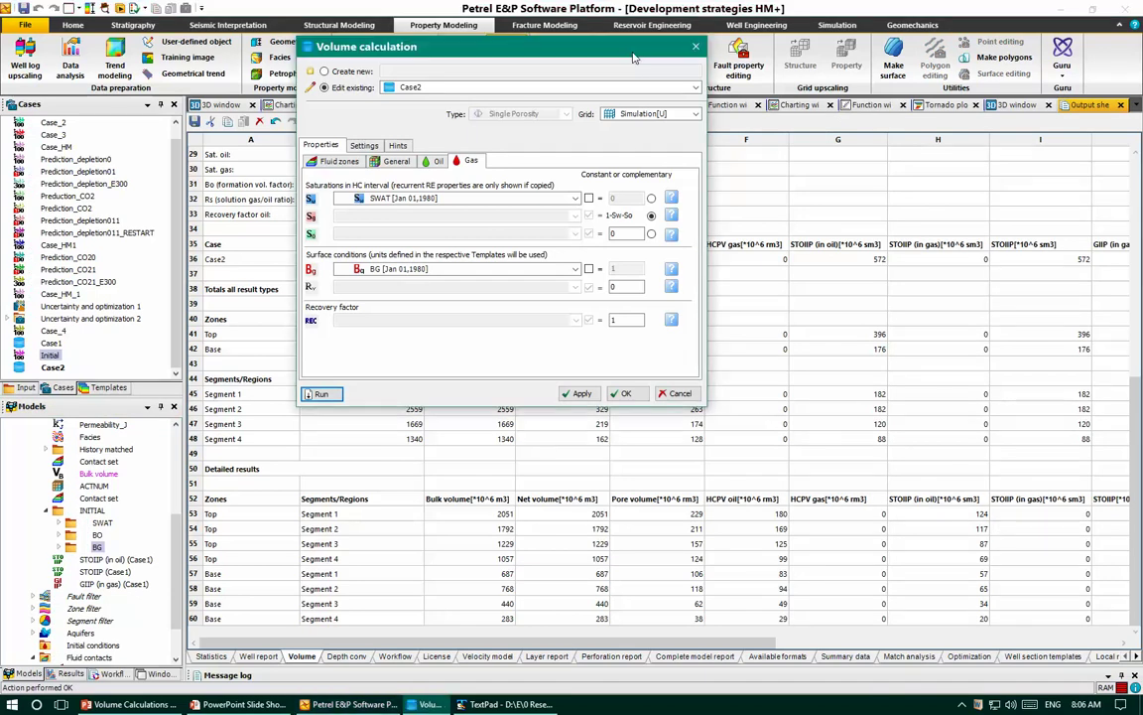
left_click(573, 52)
scroll(905, 404, "up", 3)
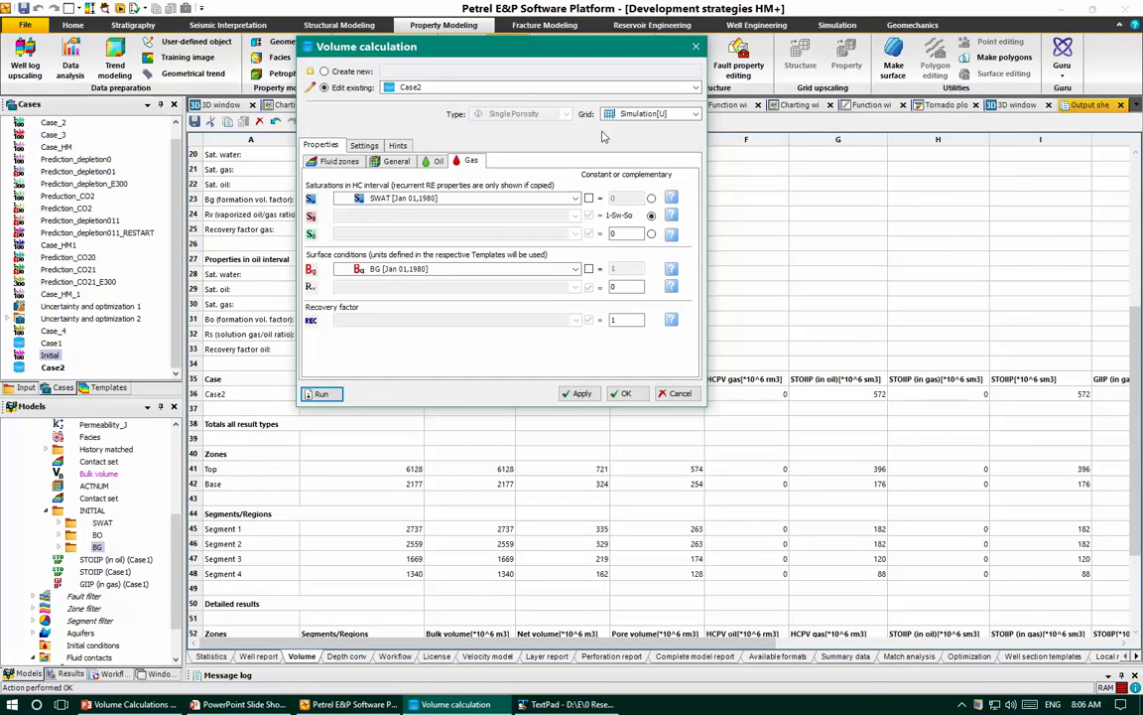
left_click(620, 394)
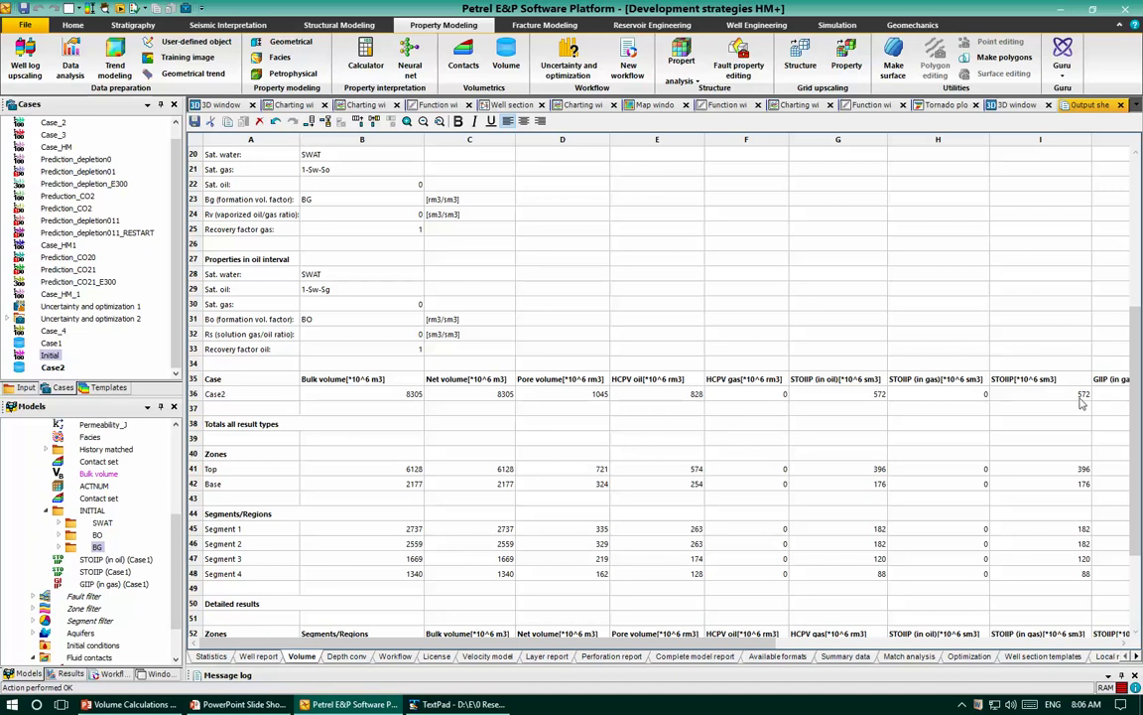
- Switch to INITIAL.PRT in TextPad, examine the oil originally in place in the field totals, and return to the Petrel output sheet
mouse_move(486, 706)
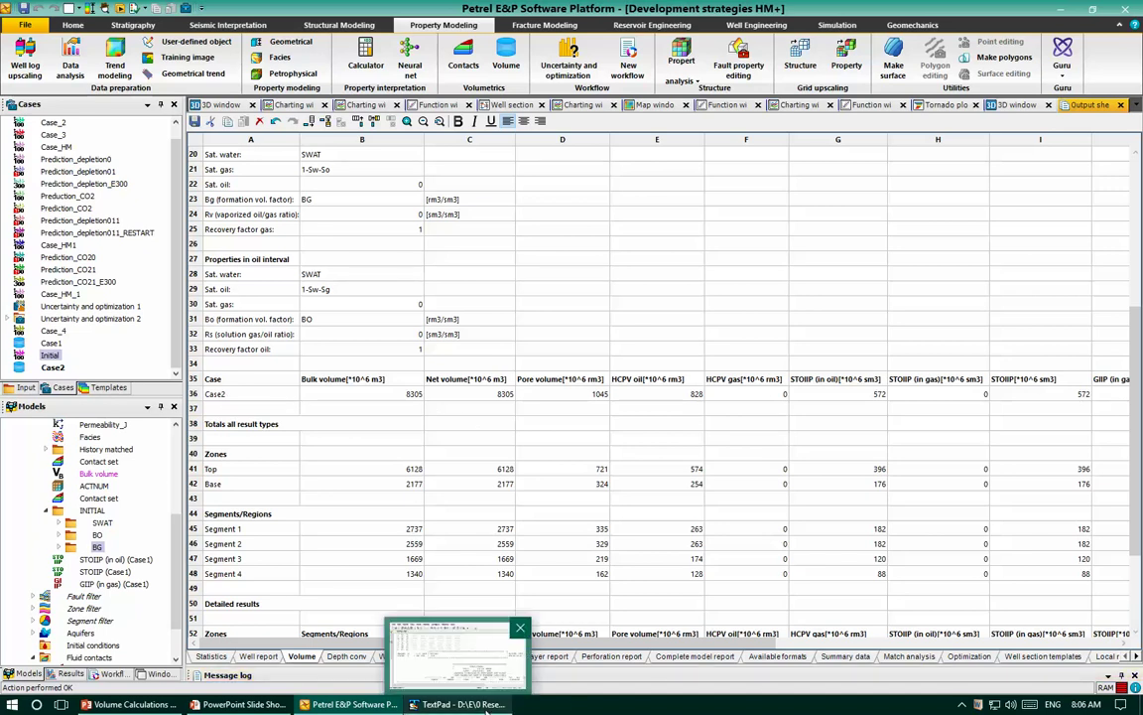
left_click(487, 706)
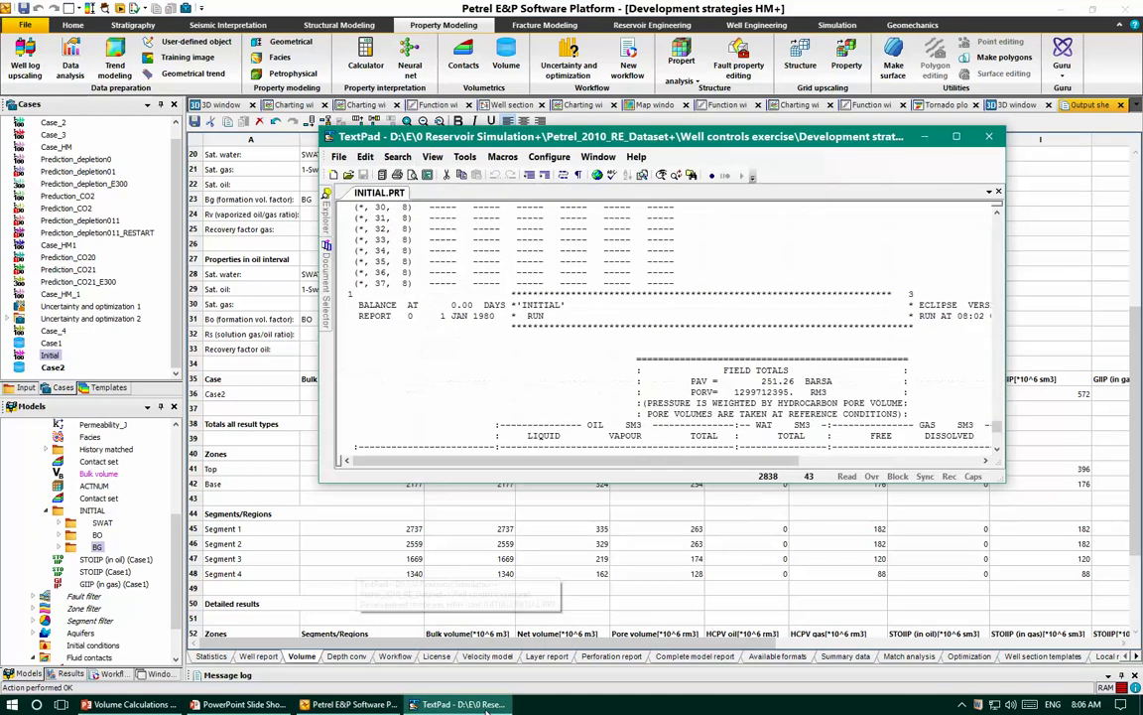
scroll(650, 371, "down", 2)
scroll(650, 371, "down", 3)
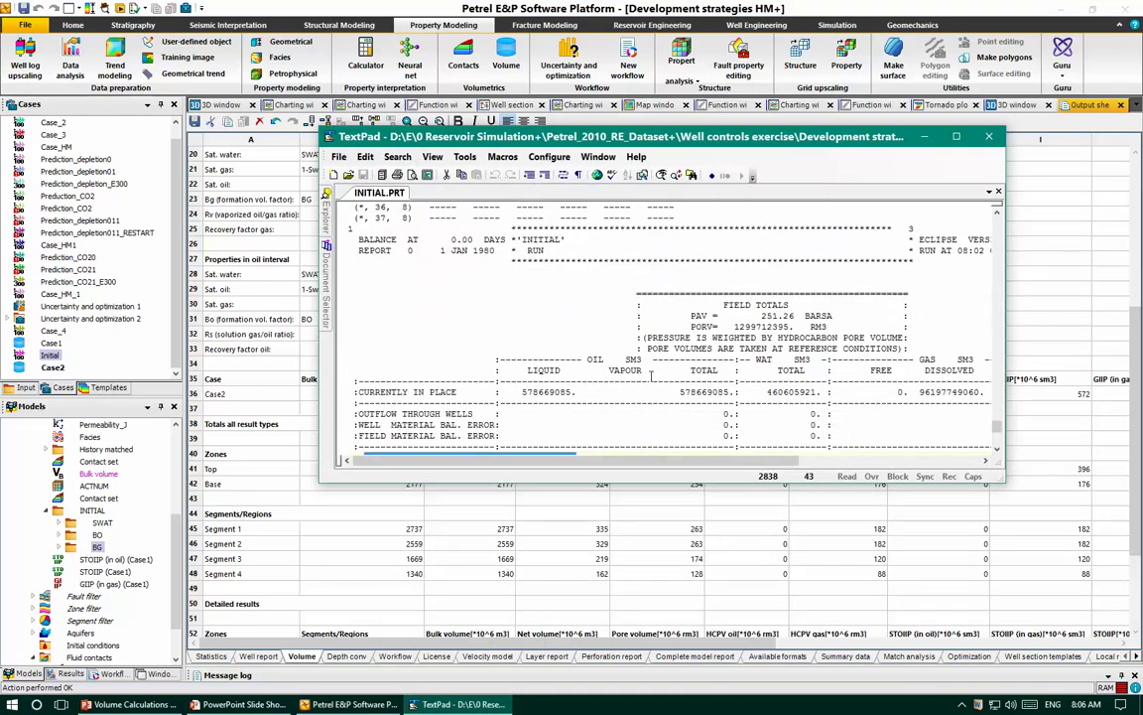
left_click_drag(359, 392, 576, 392)
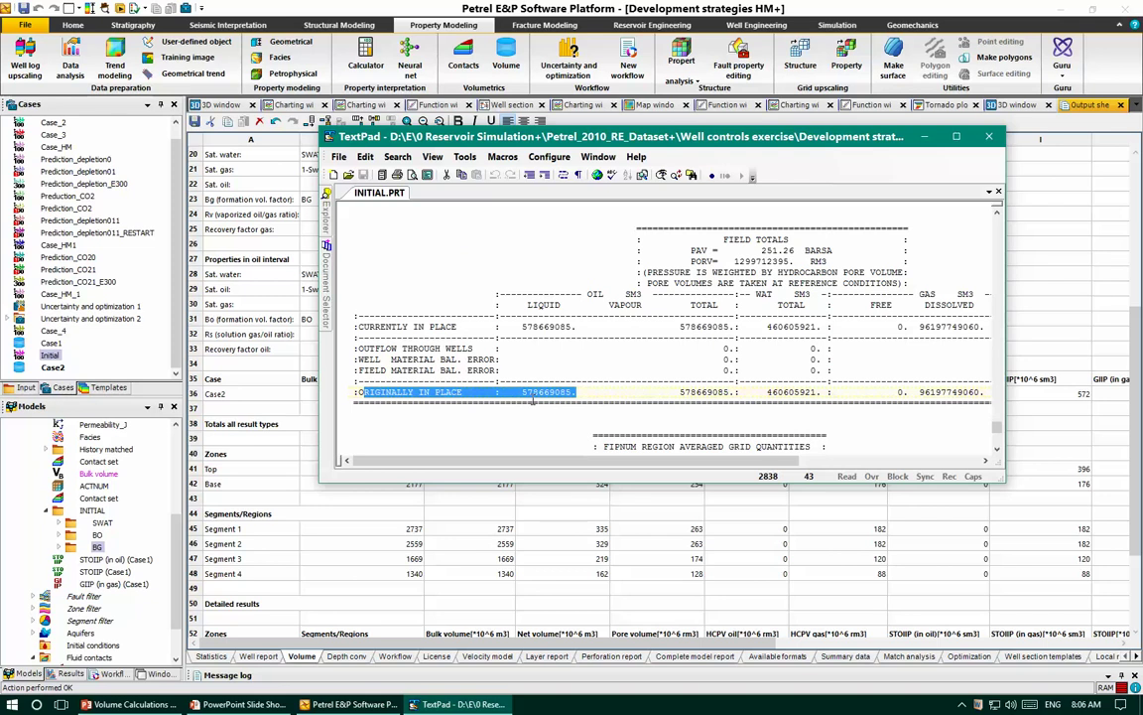
left_click(924, 136)
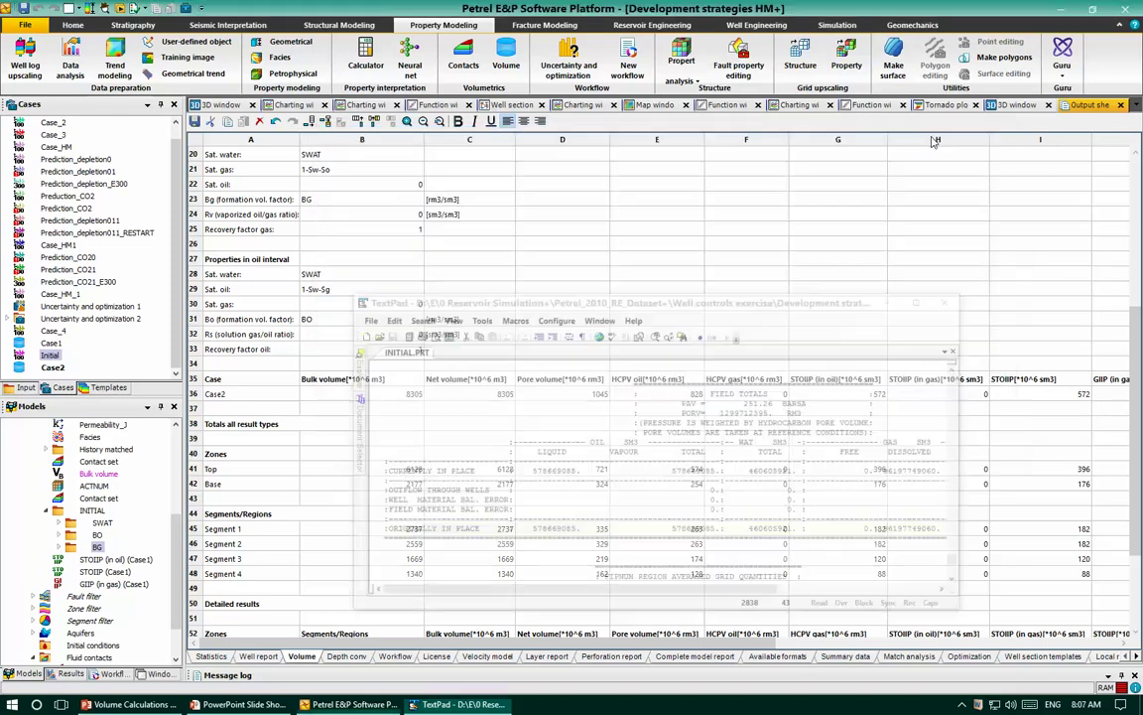